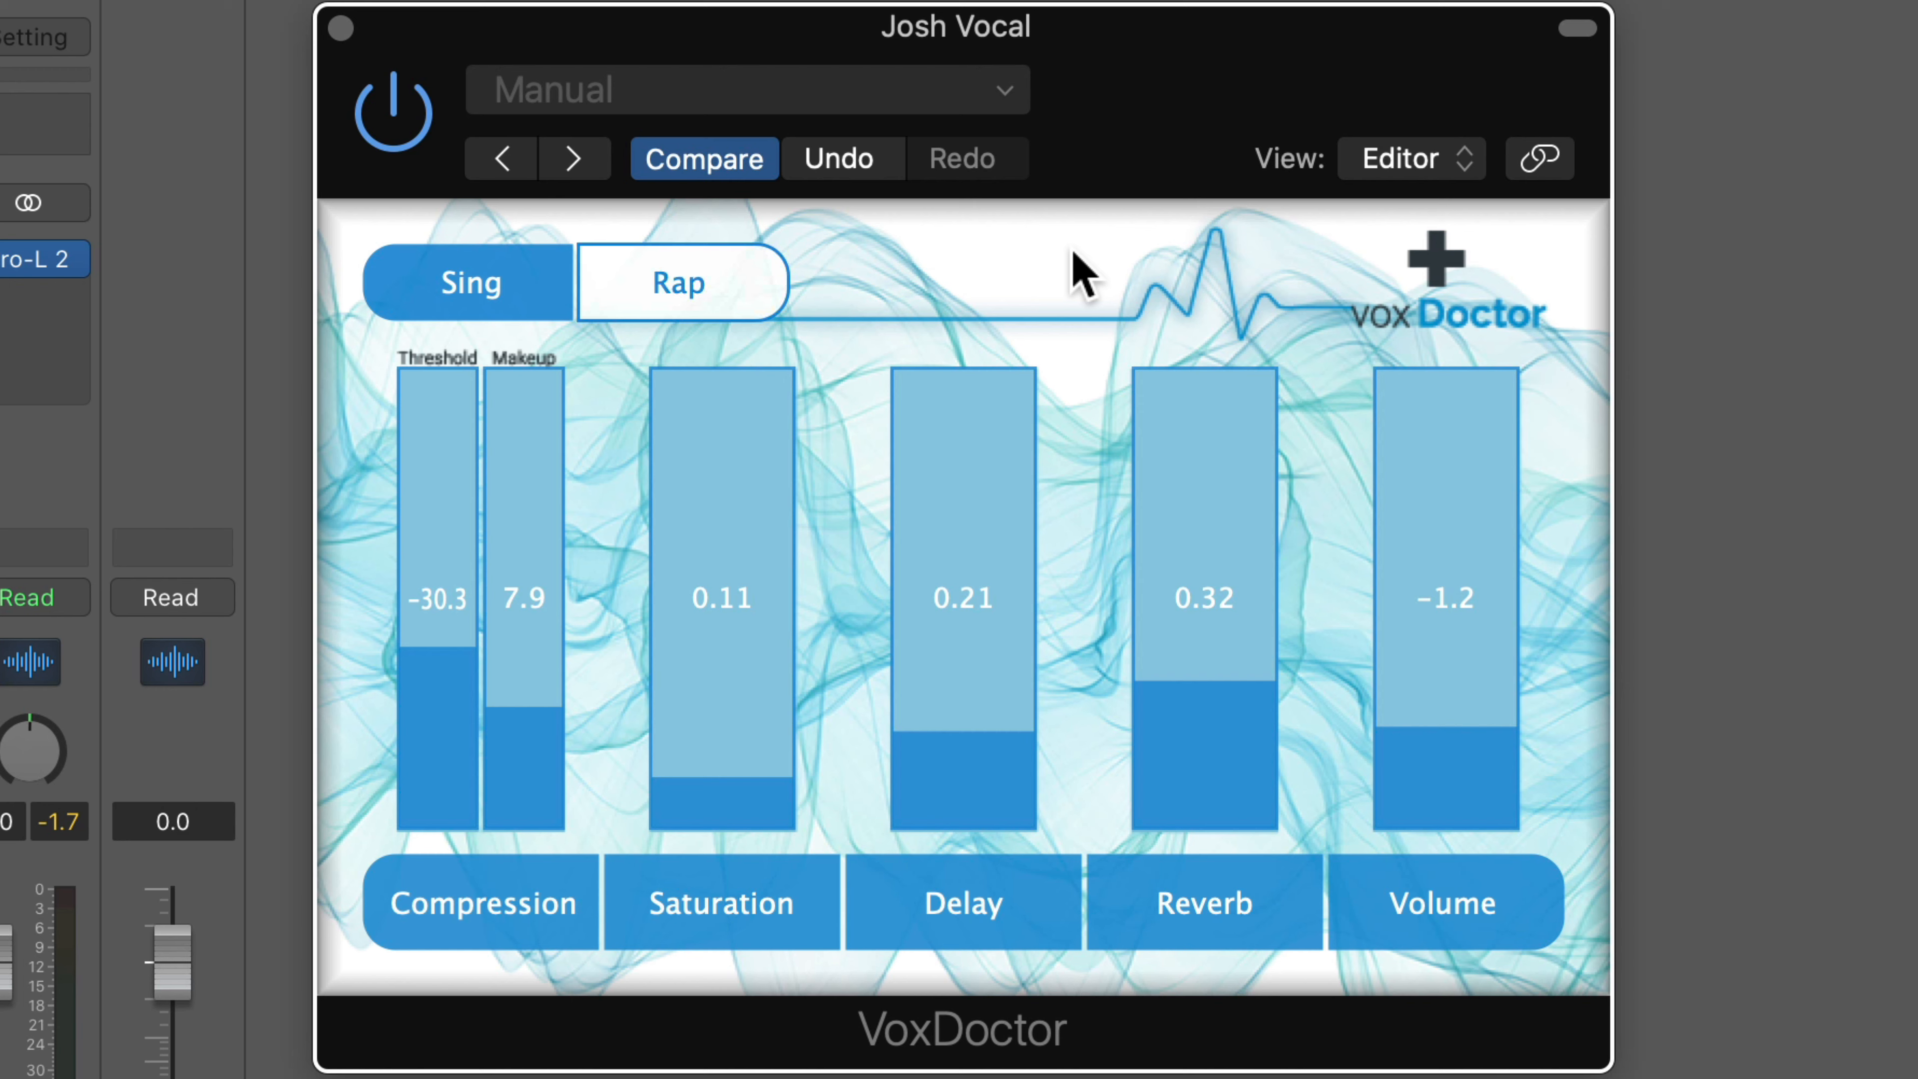
Open the Channel EQ on the vocal track, view its curve, and close it
click(448, 281)
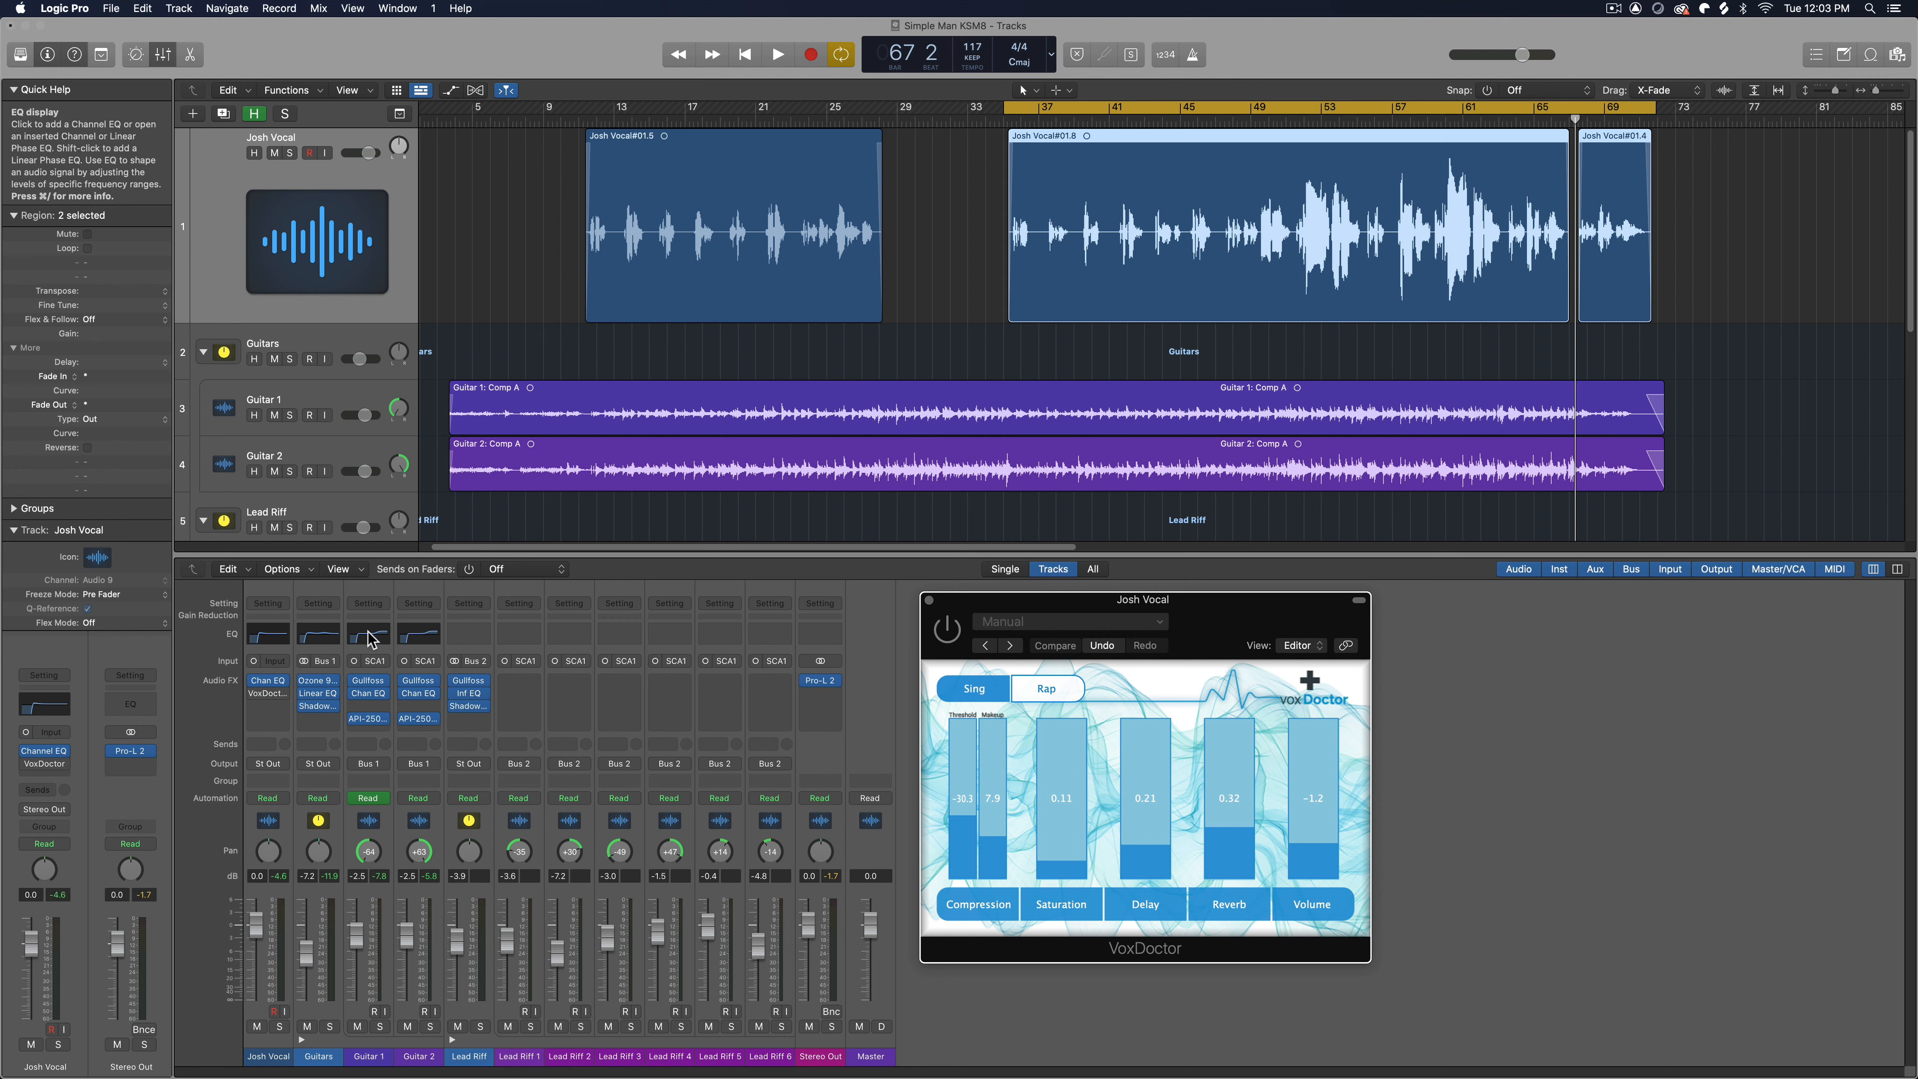
click(276, 685)
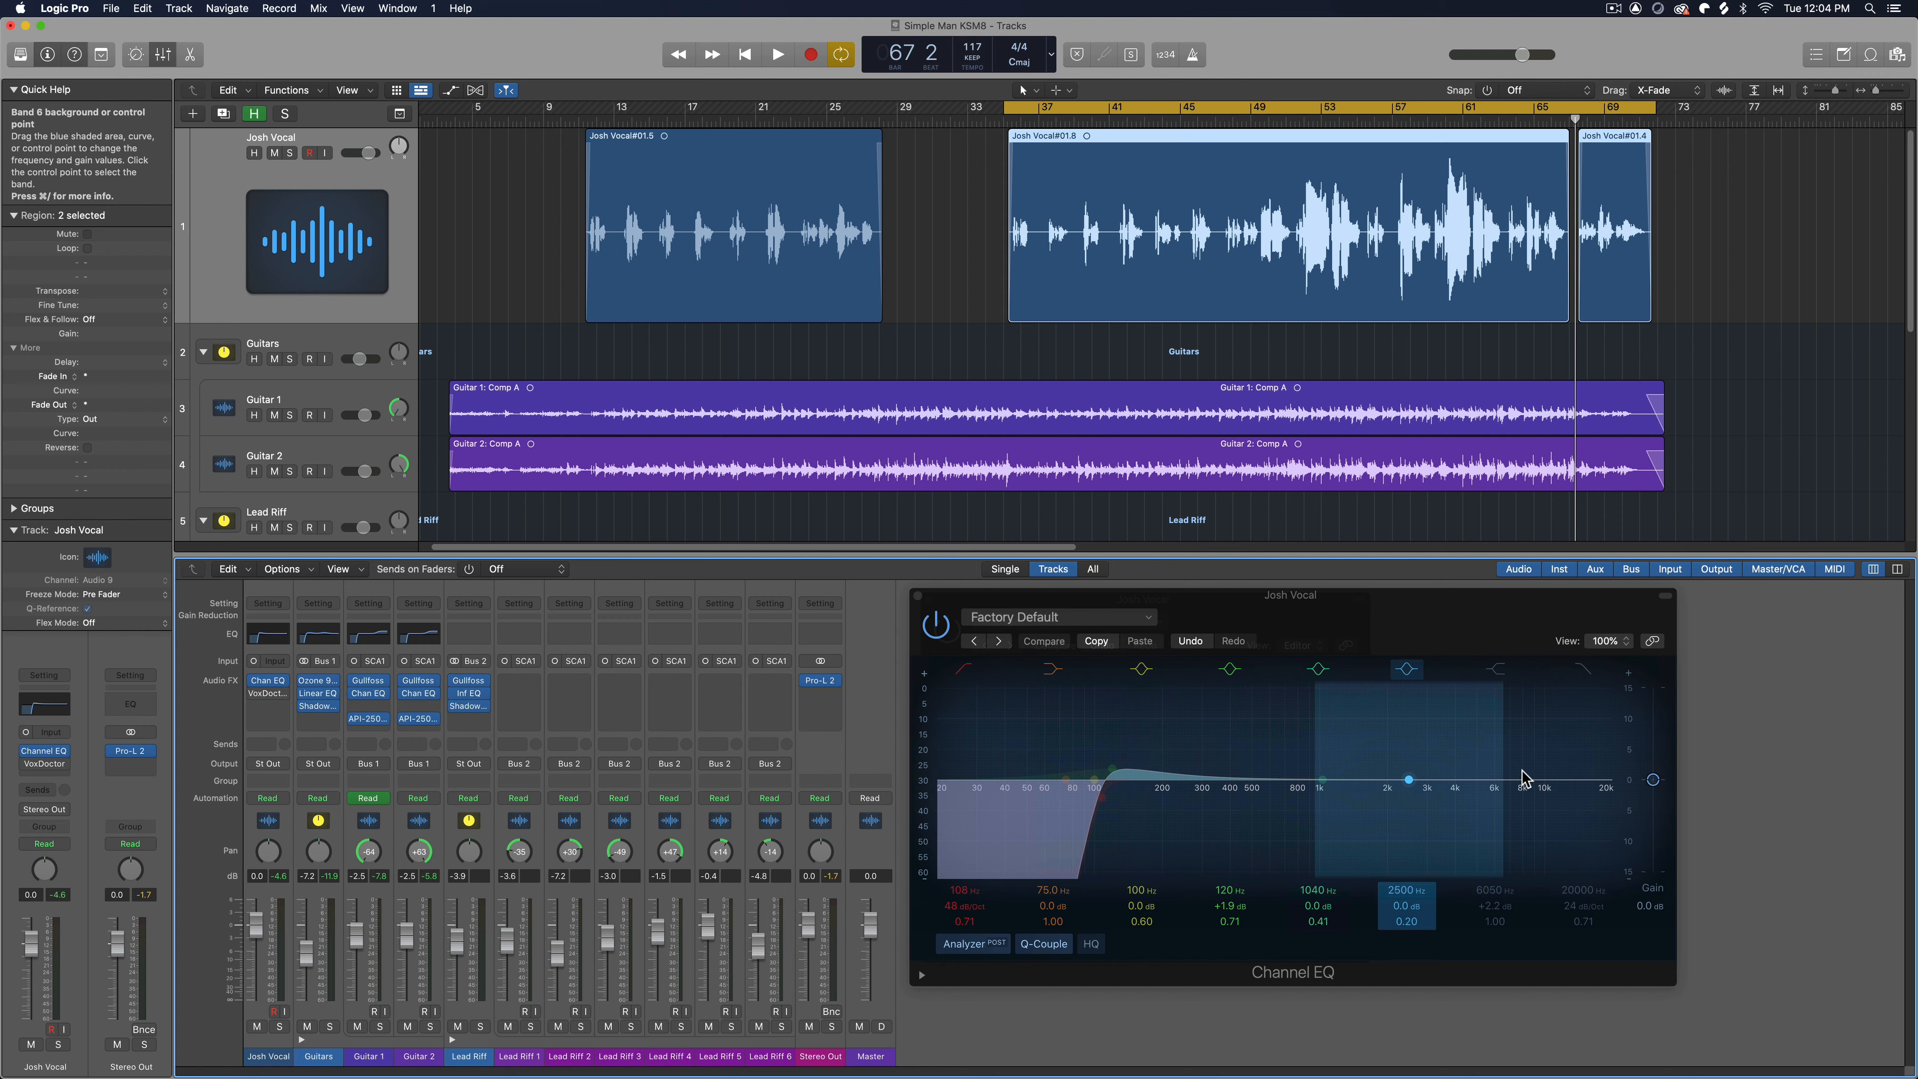
click(918, 595)
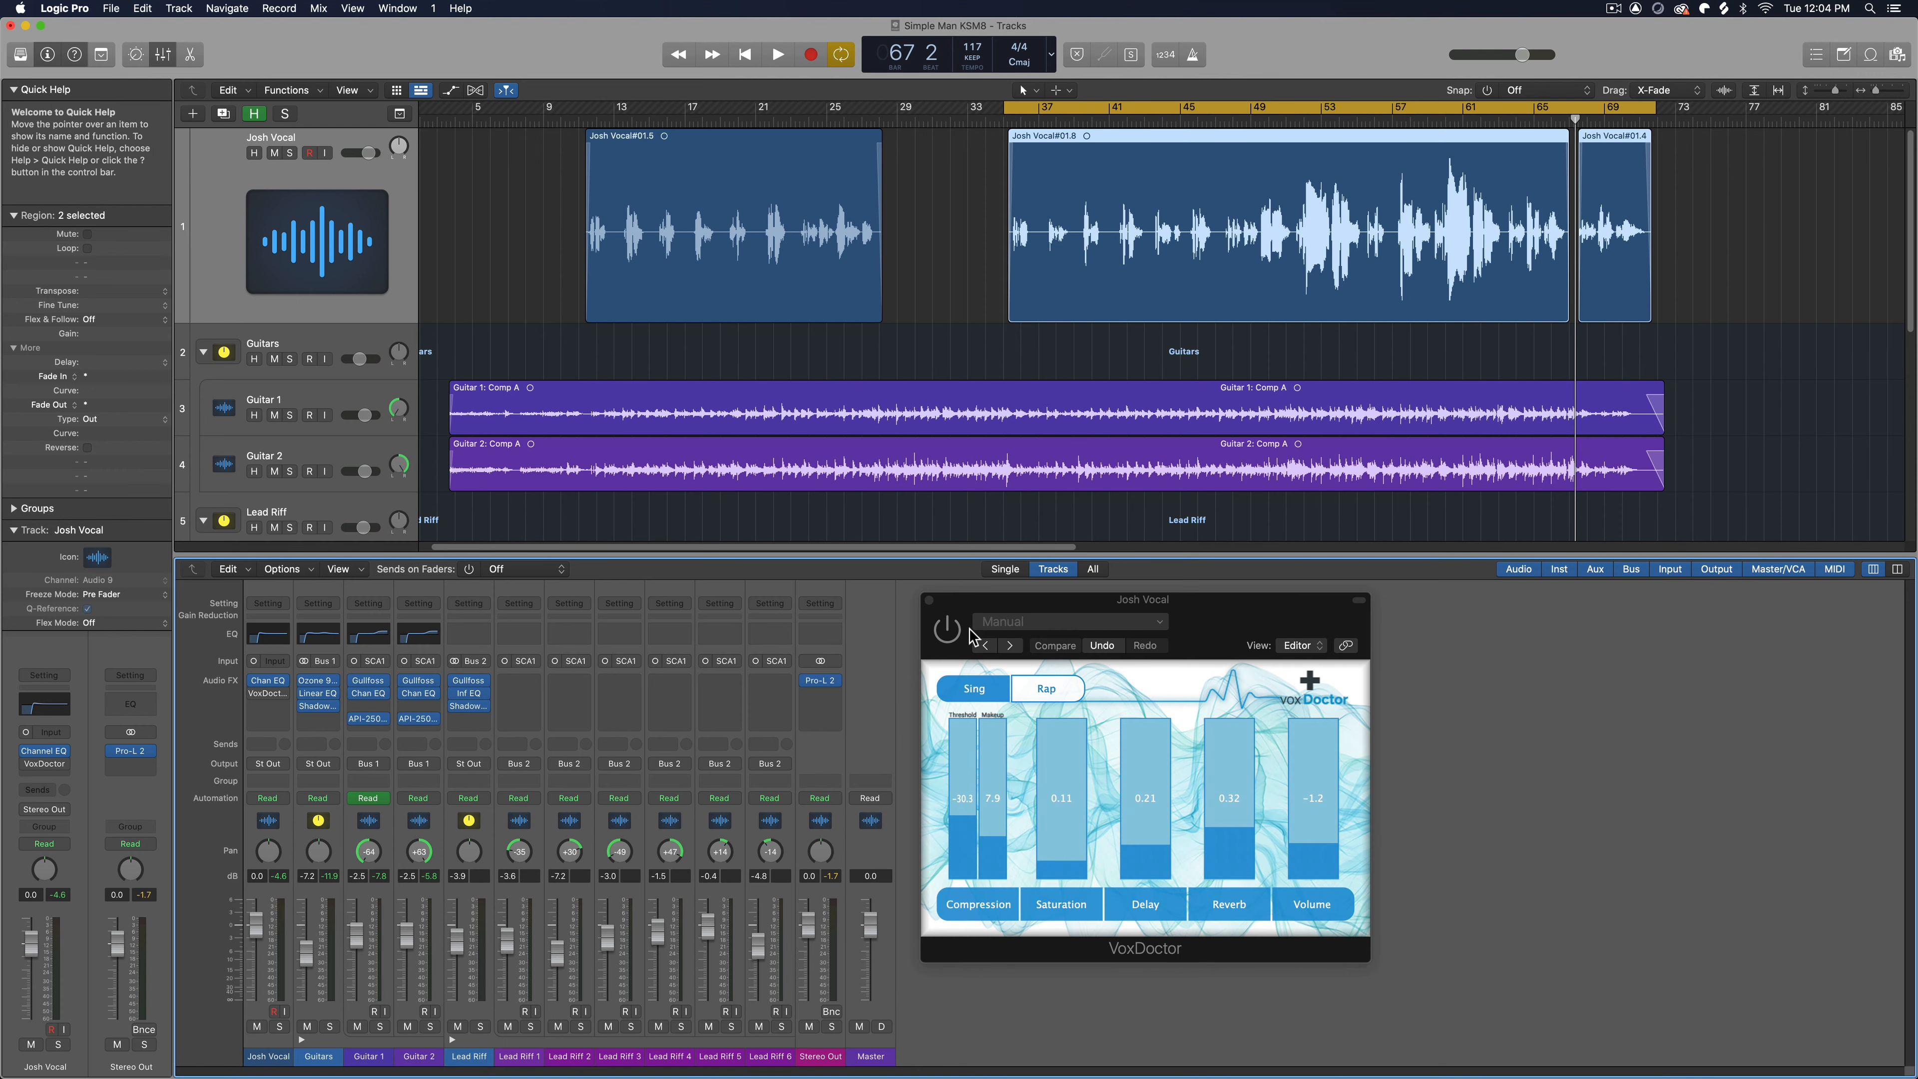
Play the cycled section with VoxDoctor bypassed, skipping ahead to about bar 46 and about bar 57
click(1137, 676)
key(space)
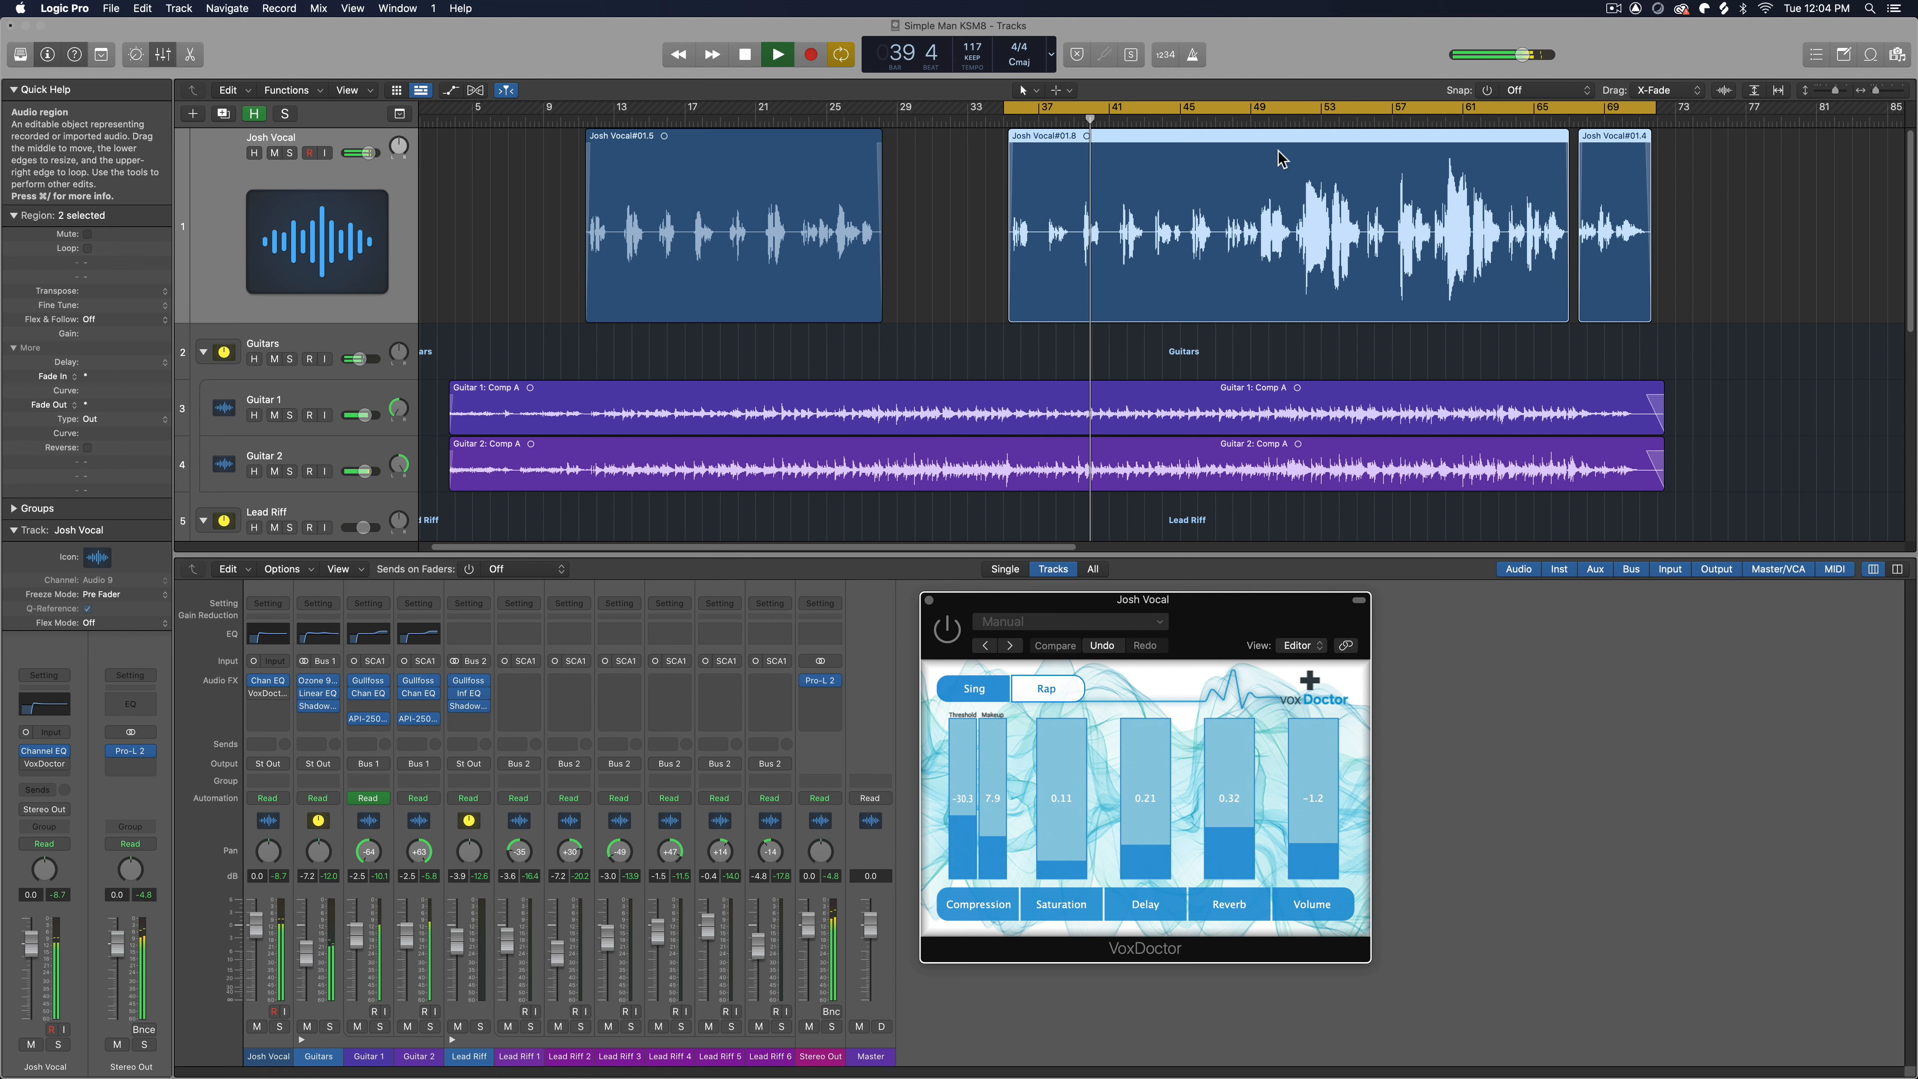
click(1216, 122)
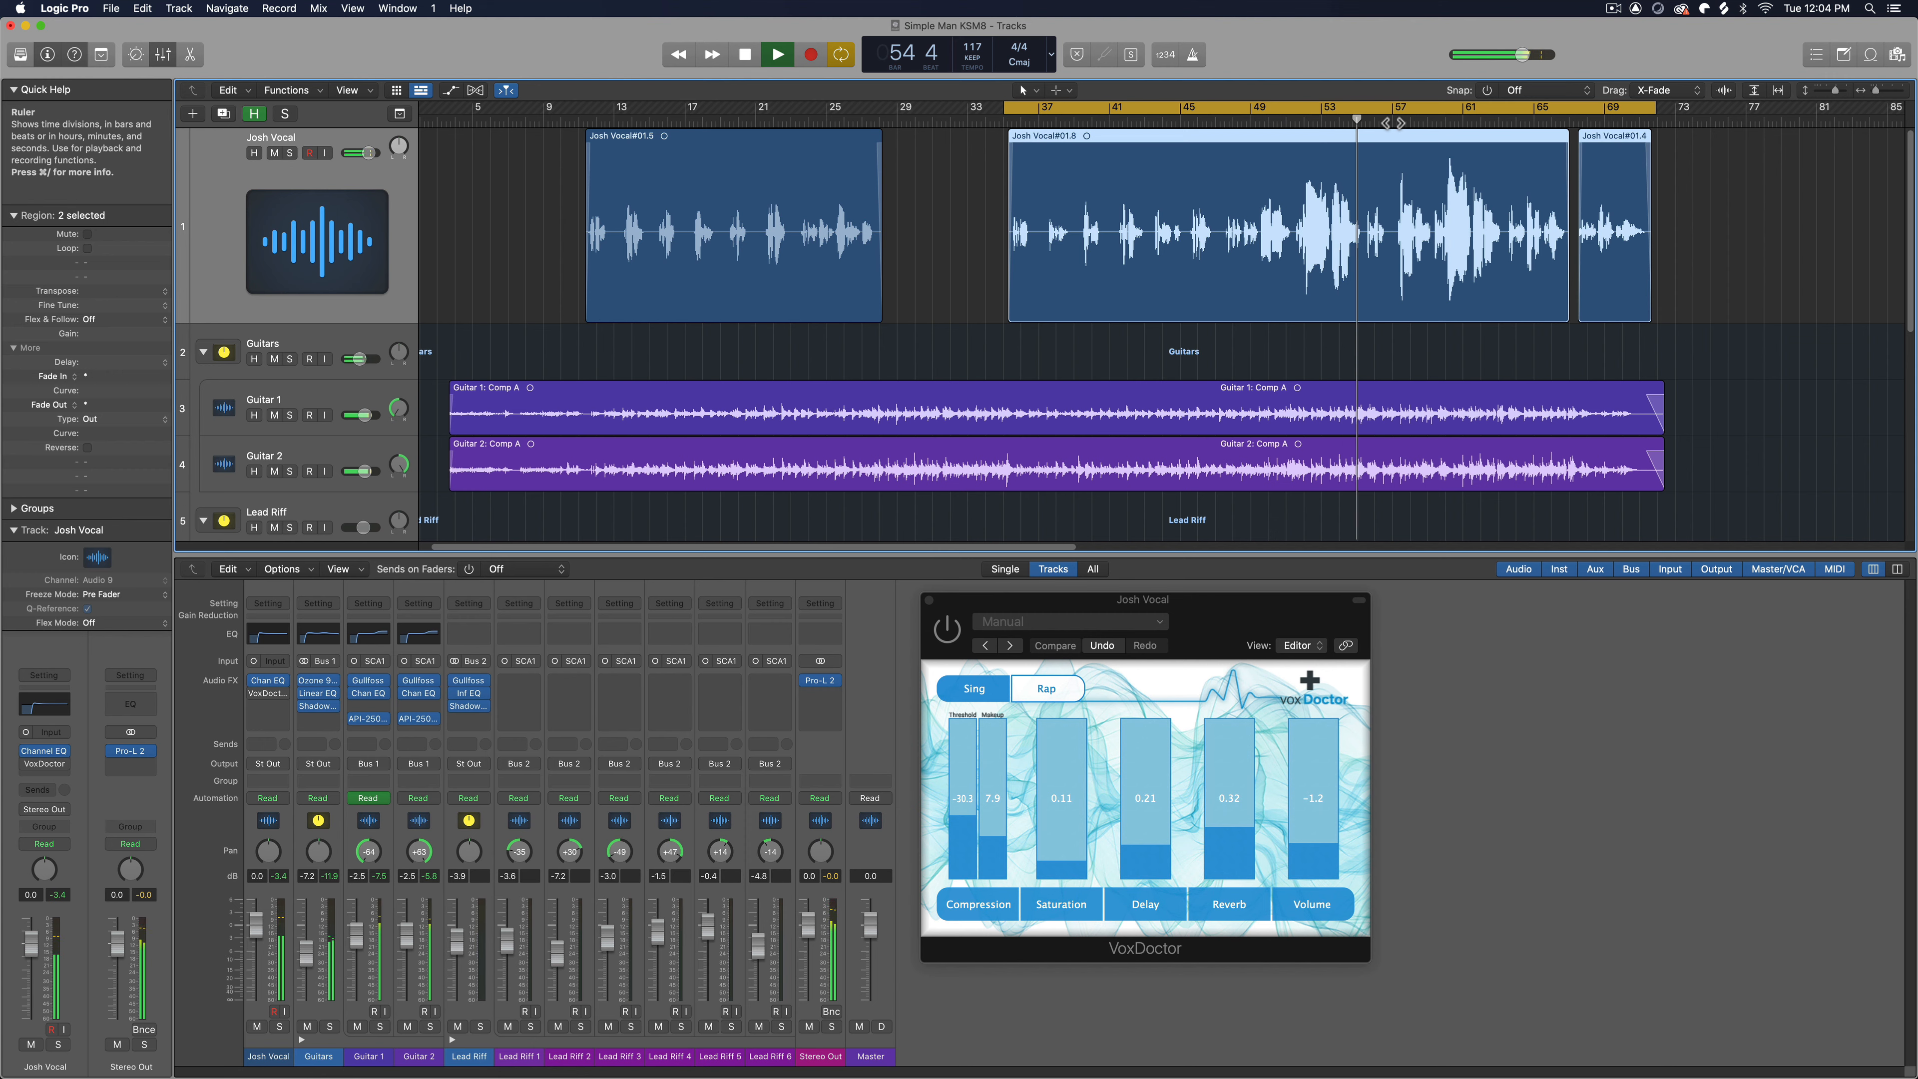
click(1392, 123)
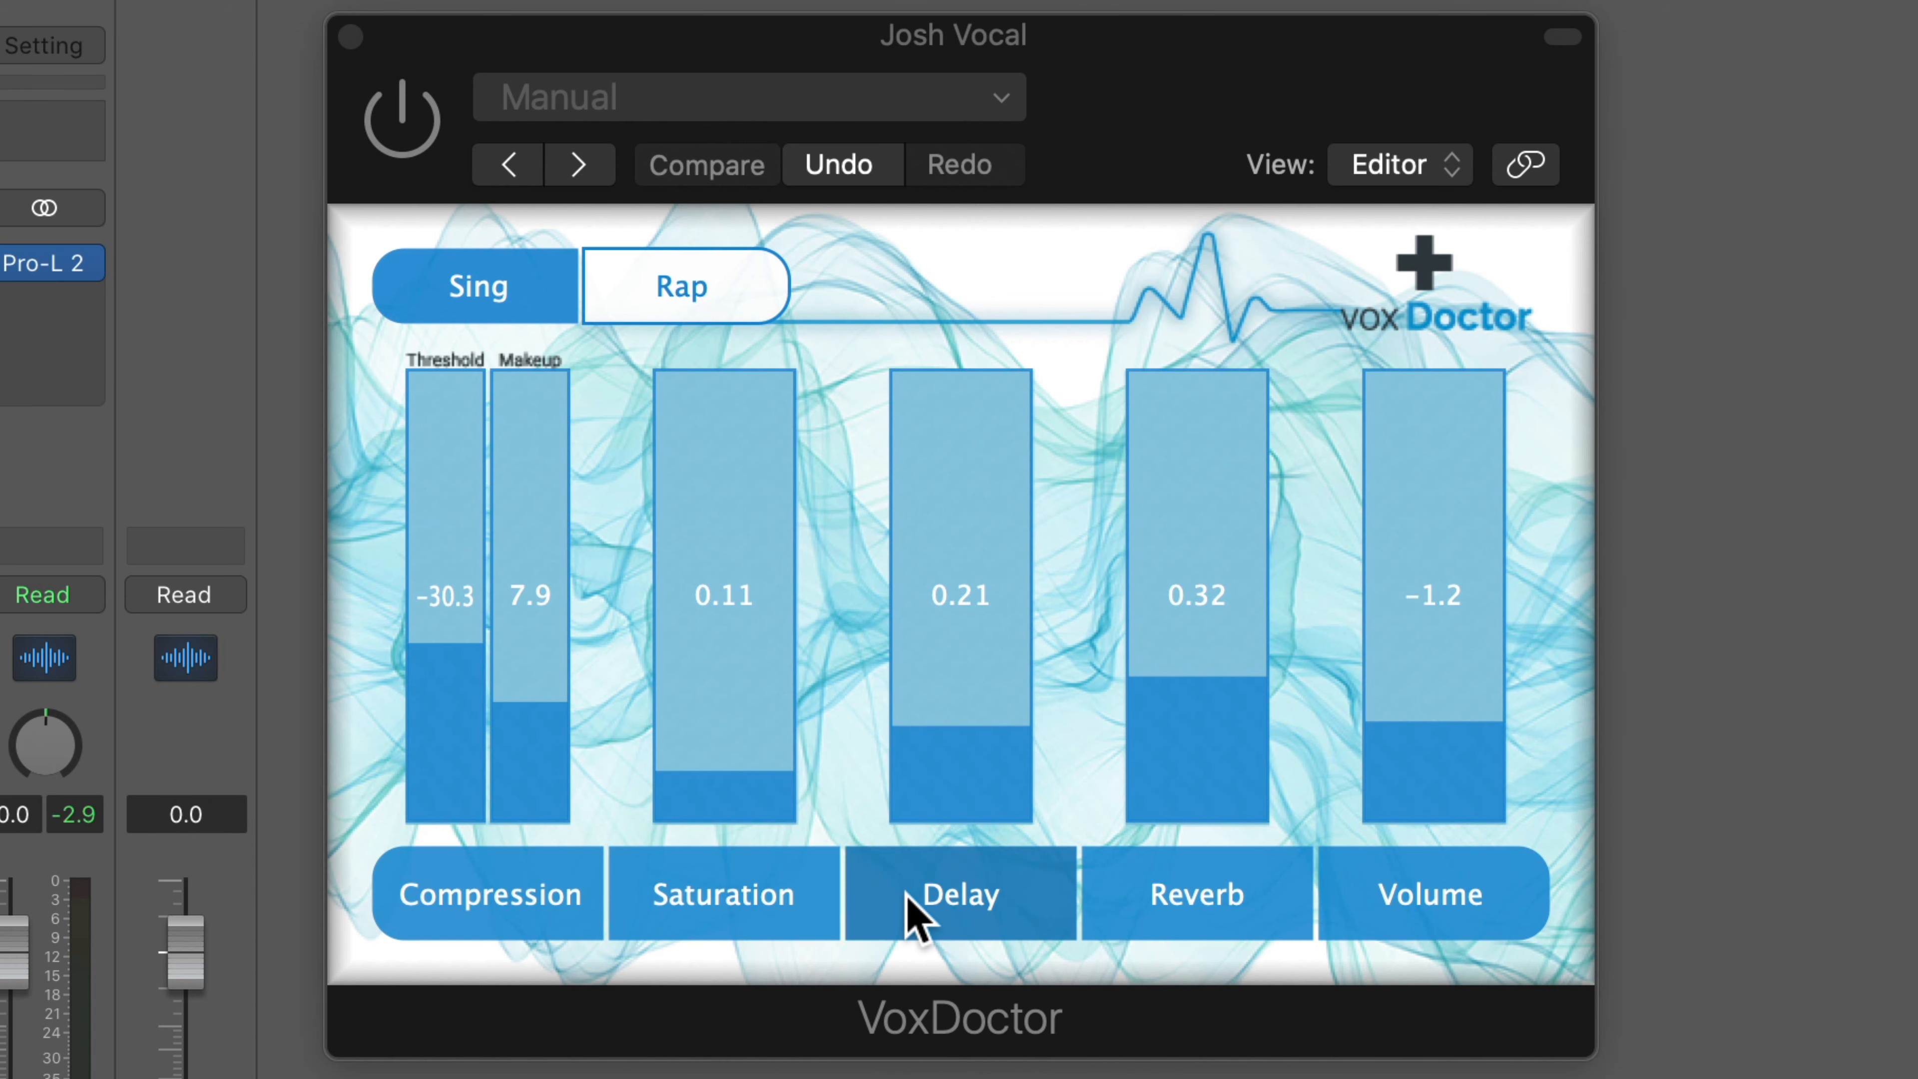
Toggle VoxDoctor's Volume module off and back on
click(1386, 897)
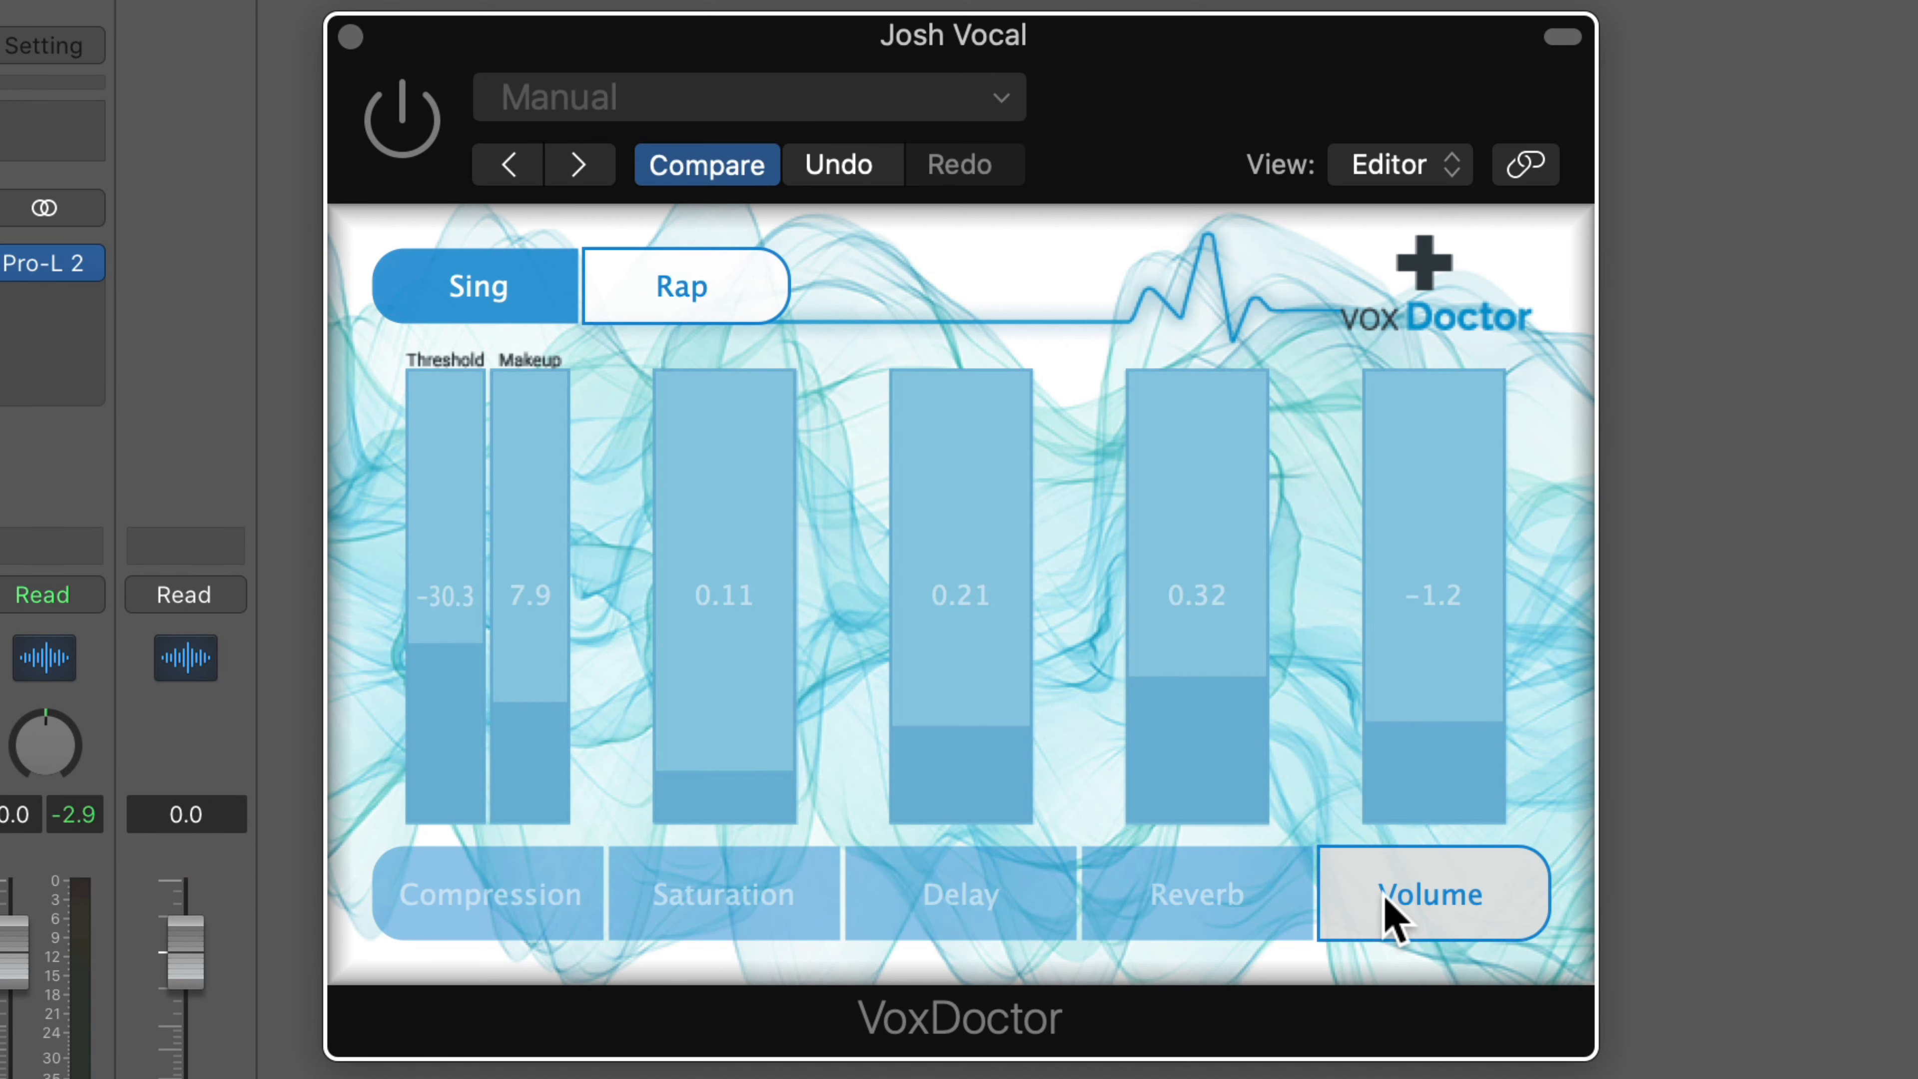
click(1389, 903)
click(1389, 903)
click(1388, 903)
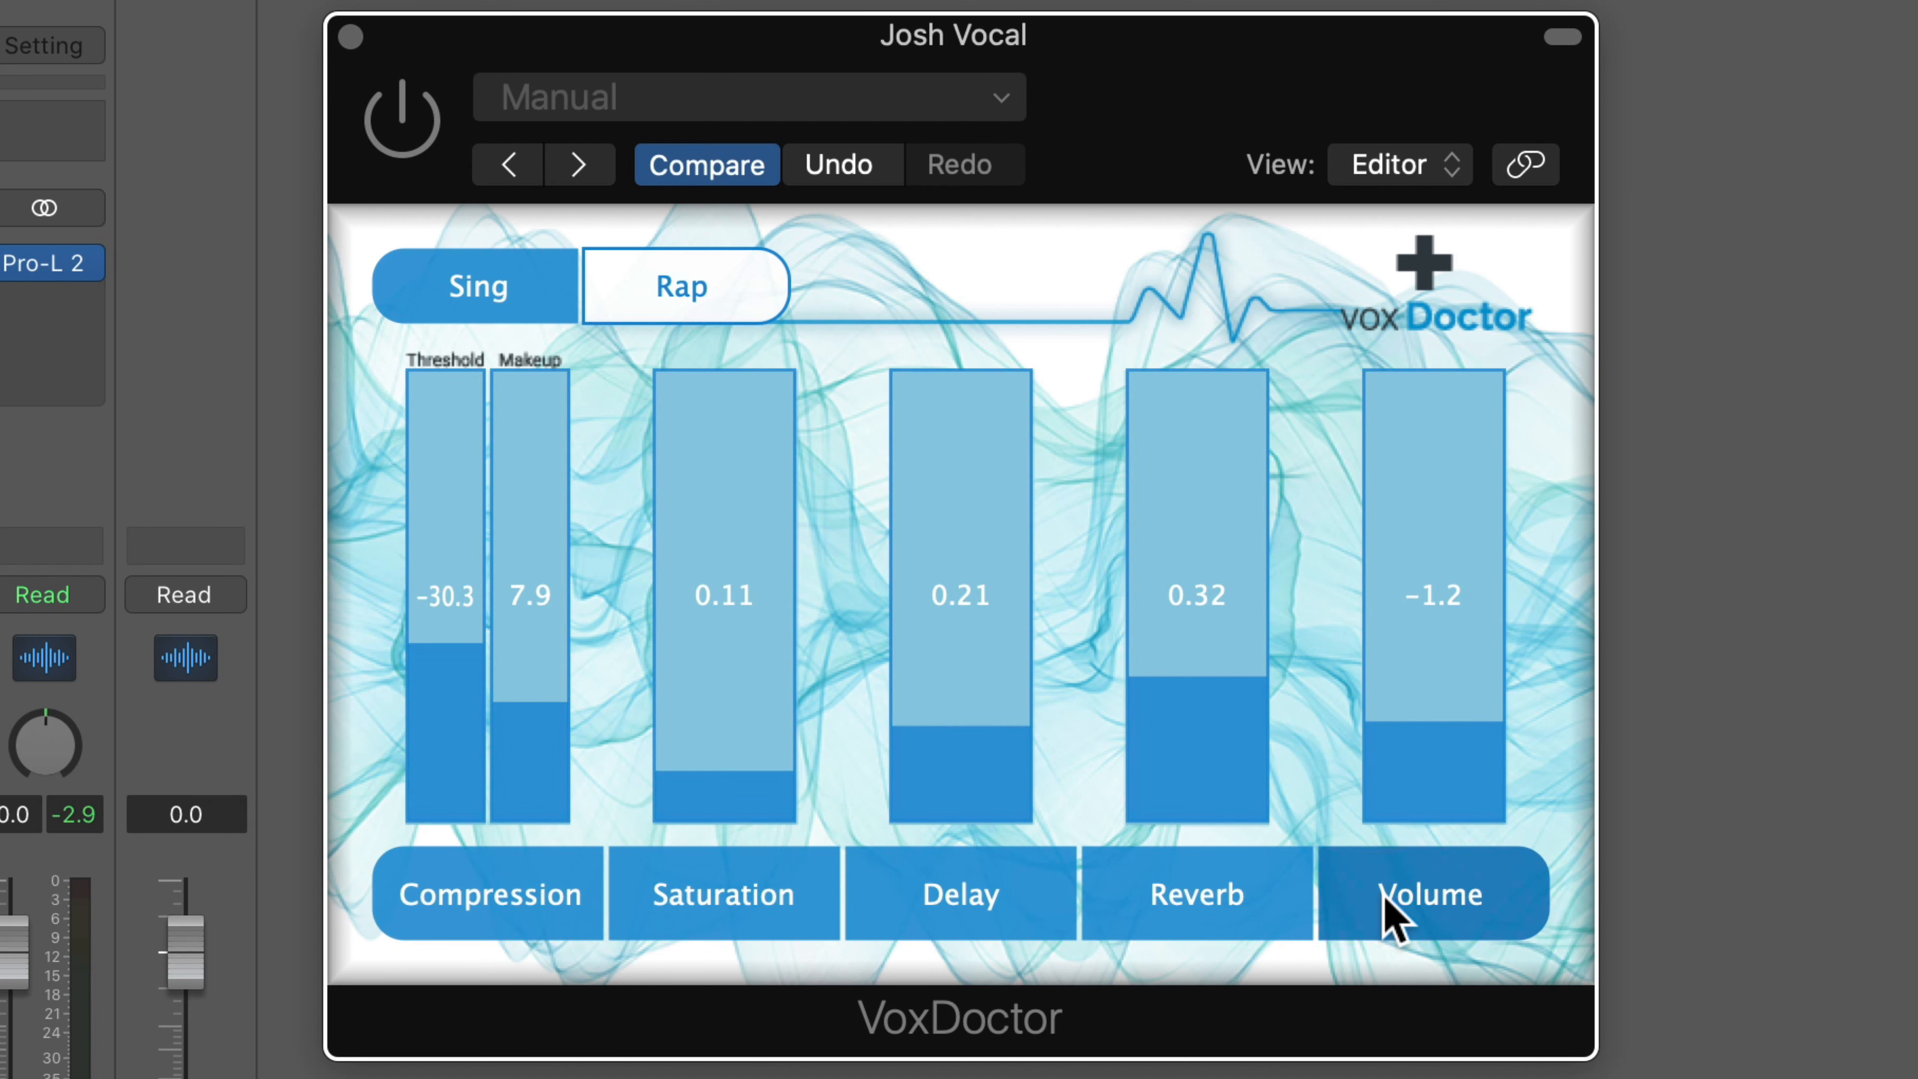
Switch off VoxDoctor's Reverb, Delay and Saturation modules and set the volume level to 0.0
click(1256, 892)
click(1054, 907)
click(716, 910)
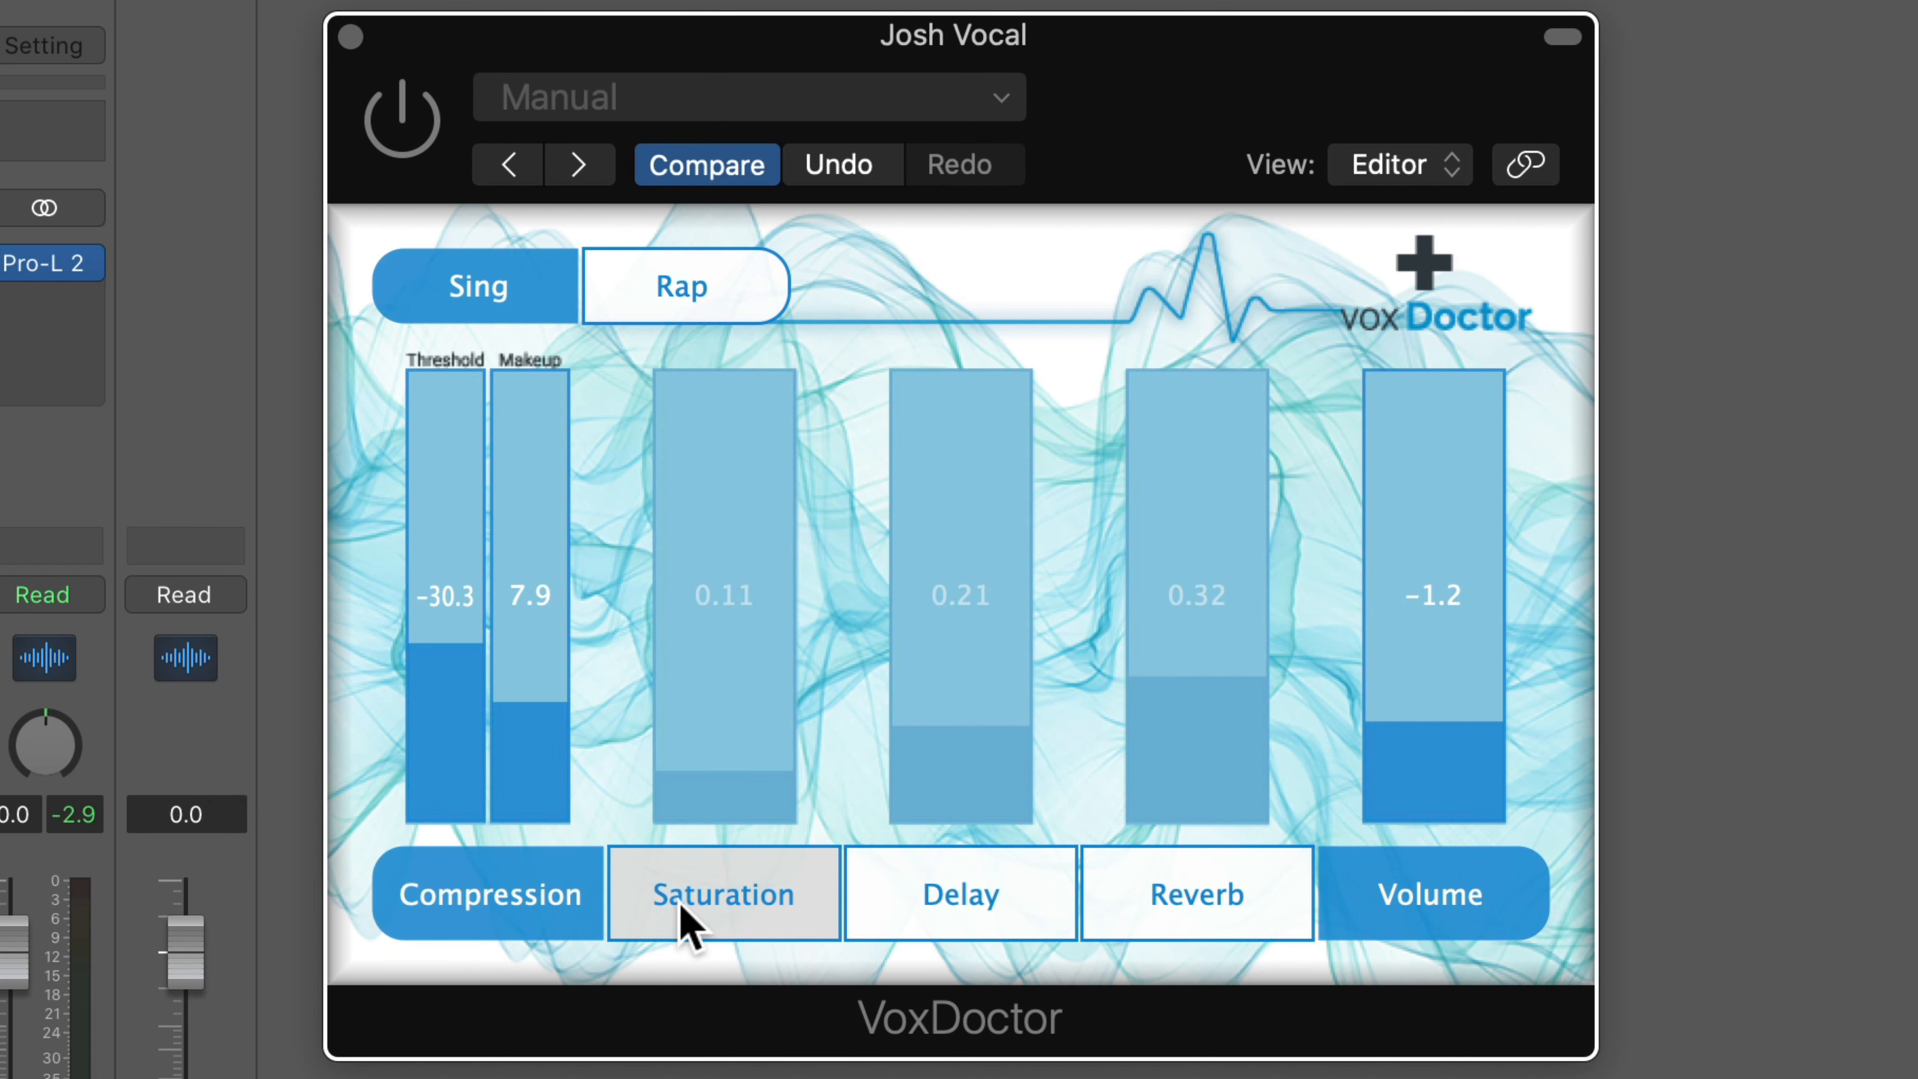
drag(1382, 741, 1452, 708)
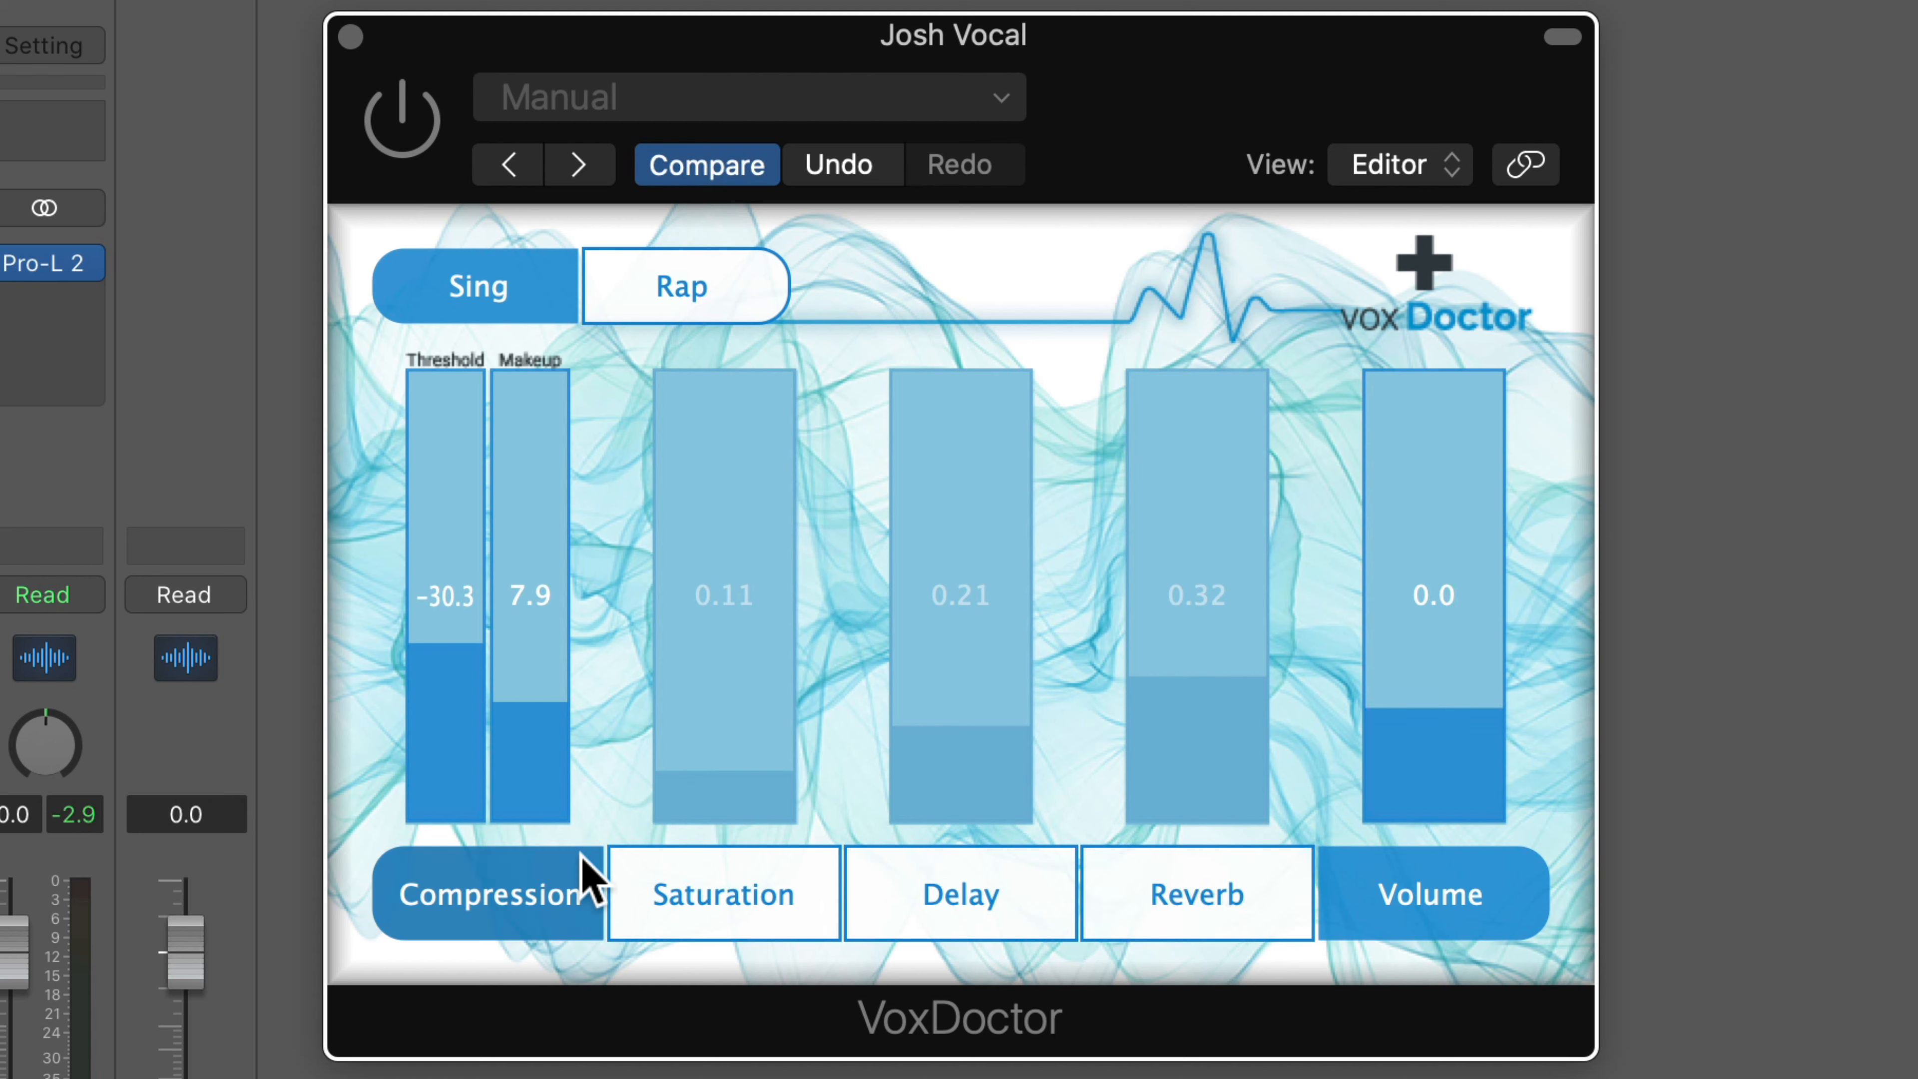
Reset the compression threshold and makeup to 0.0, and try a threshold of -29.9 with 8.1 of makeup
drag(446, 675, 449, 353)
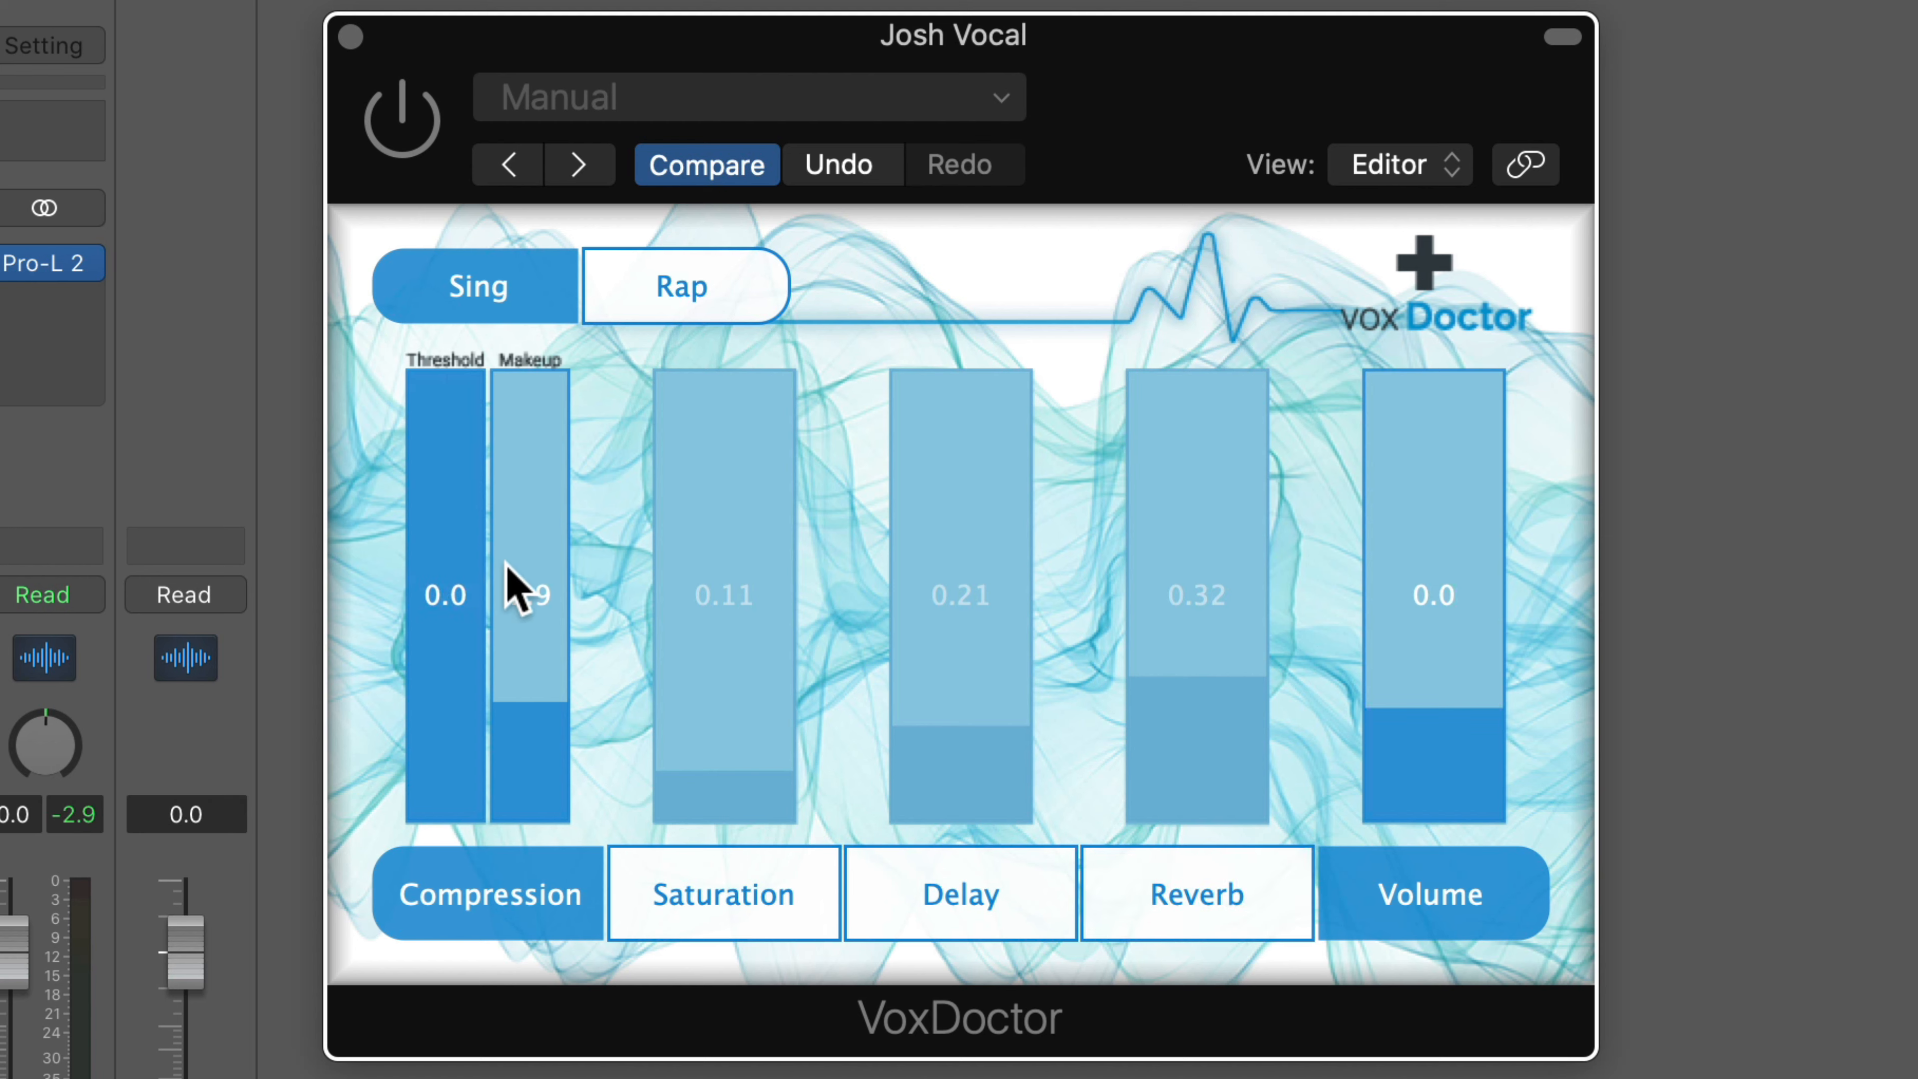
drag(541, 693, 532, 874)
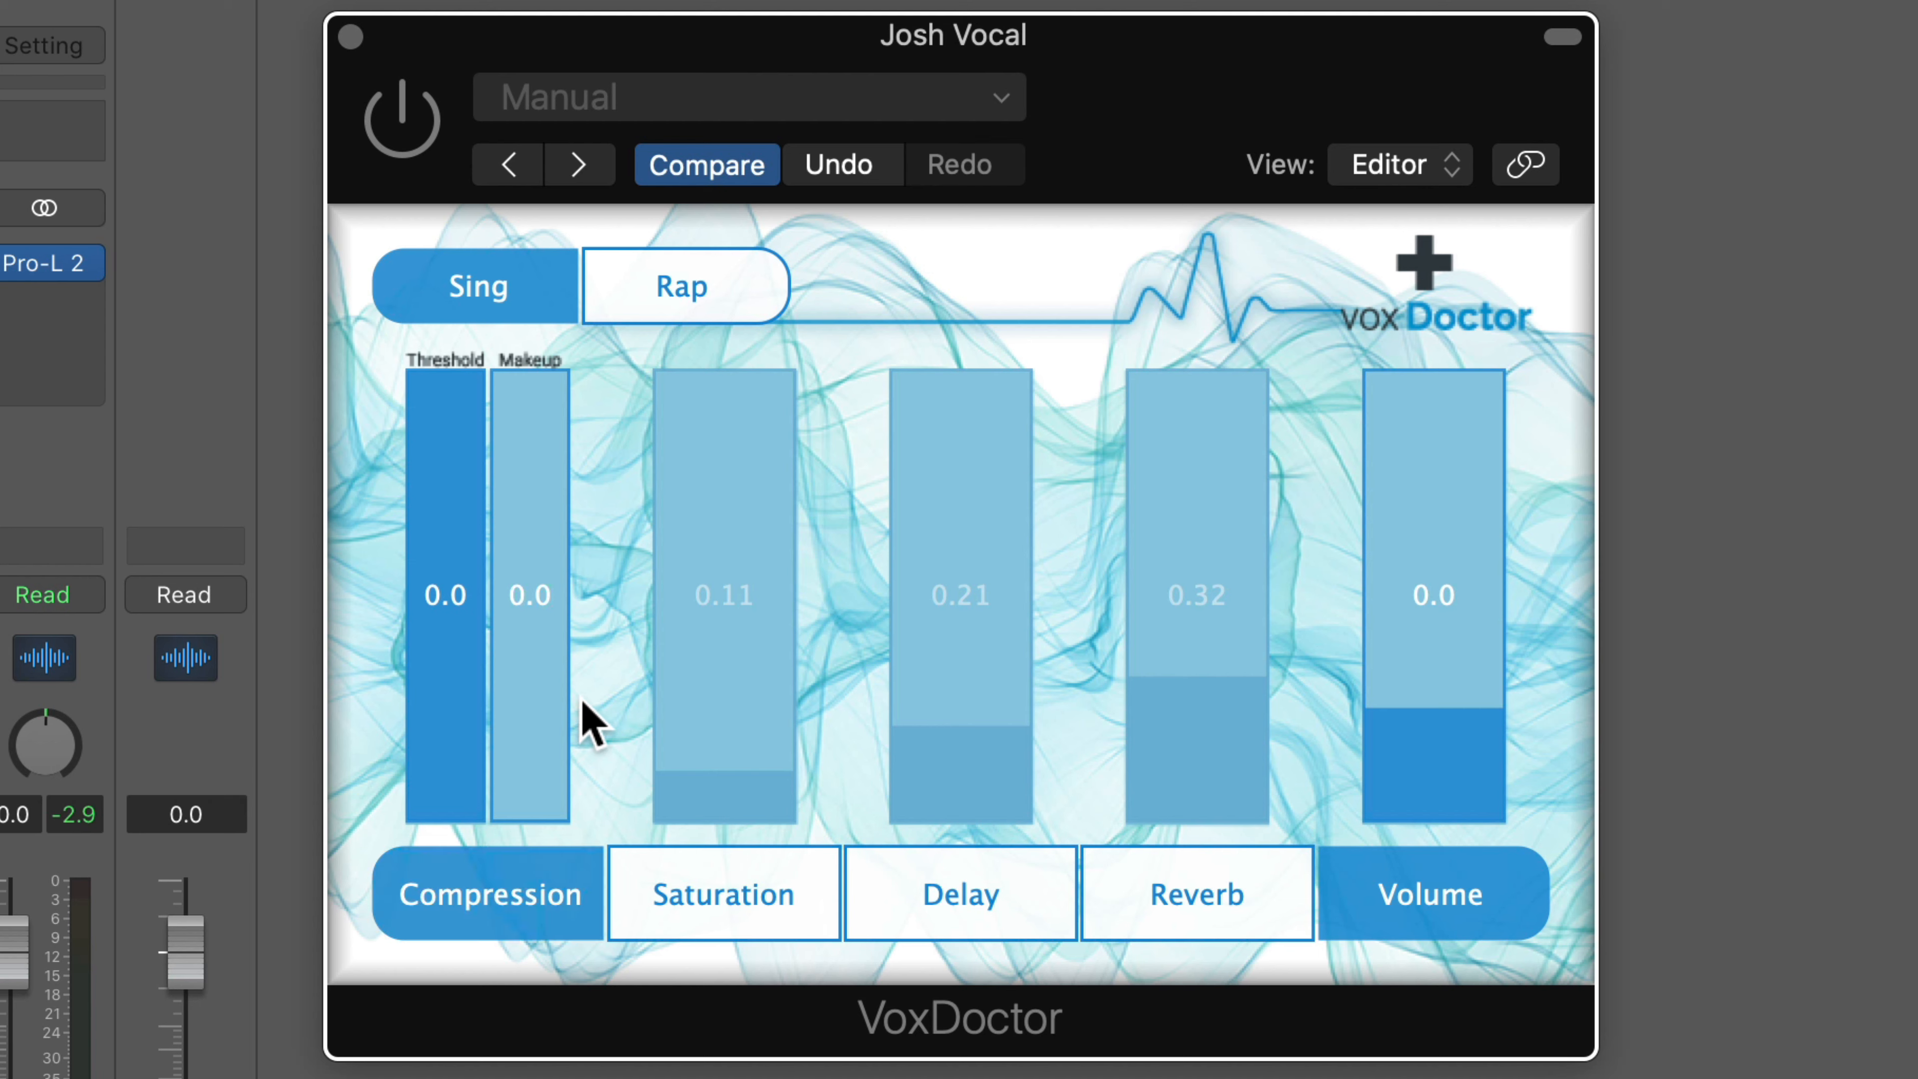
drag(421, 557, 471, 330)
mouse_move(429, 491)
mouse_down()
mouse_move(416, 643)
mouse_move(410, 491)
mouse_up()
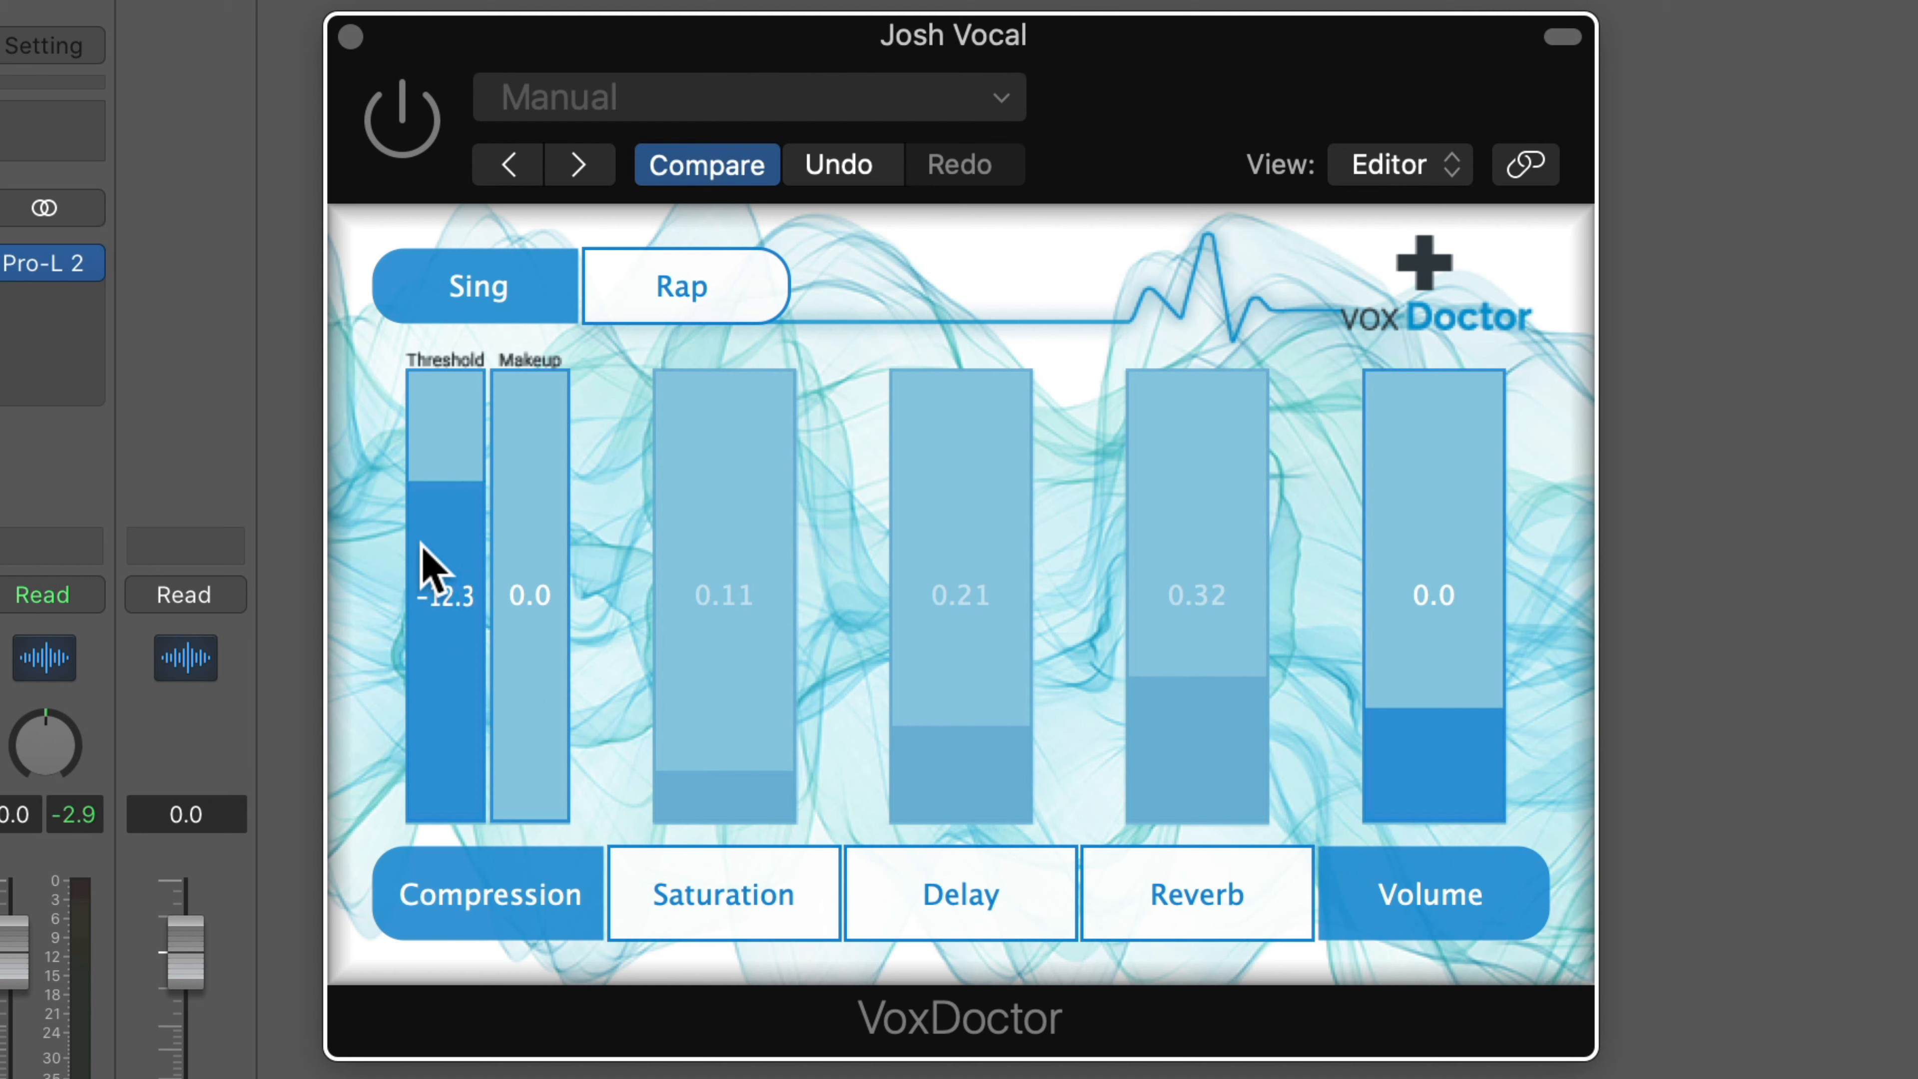
drag(423, 557, 431, 640)
drag(528, 714, 529, 688)
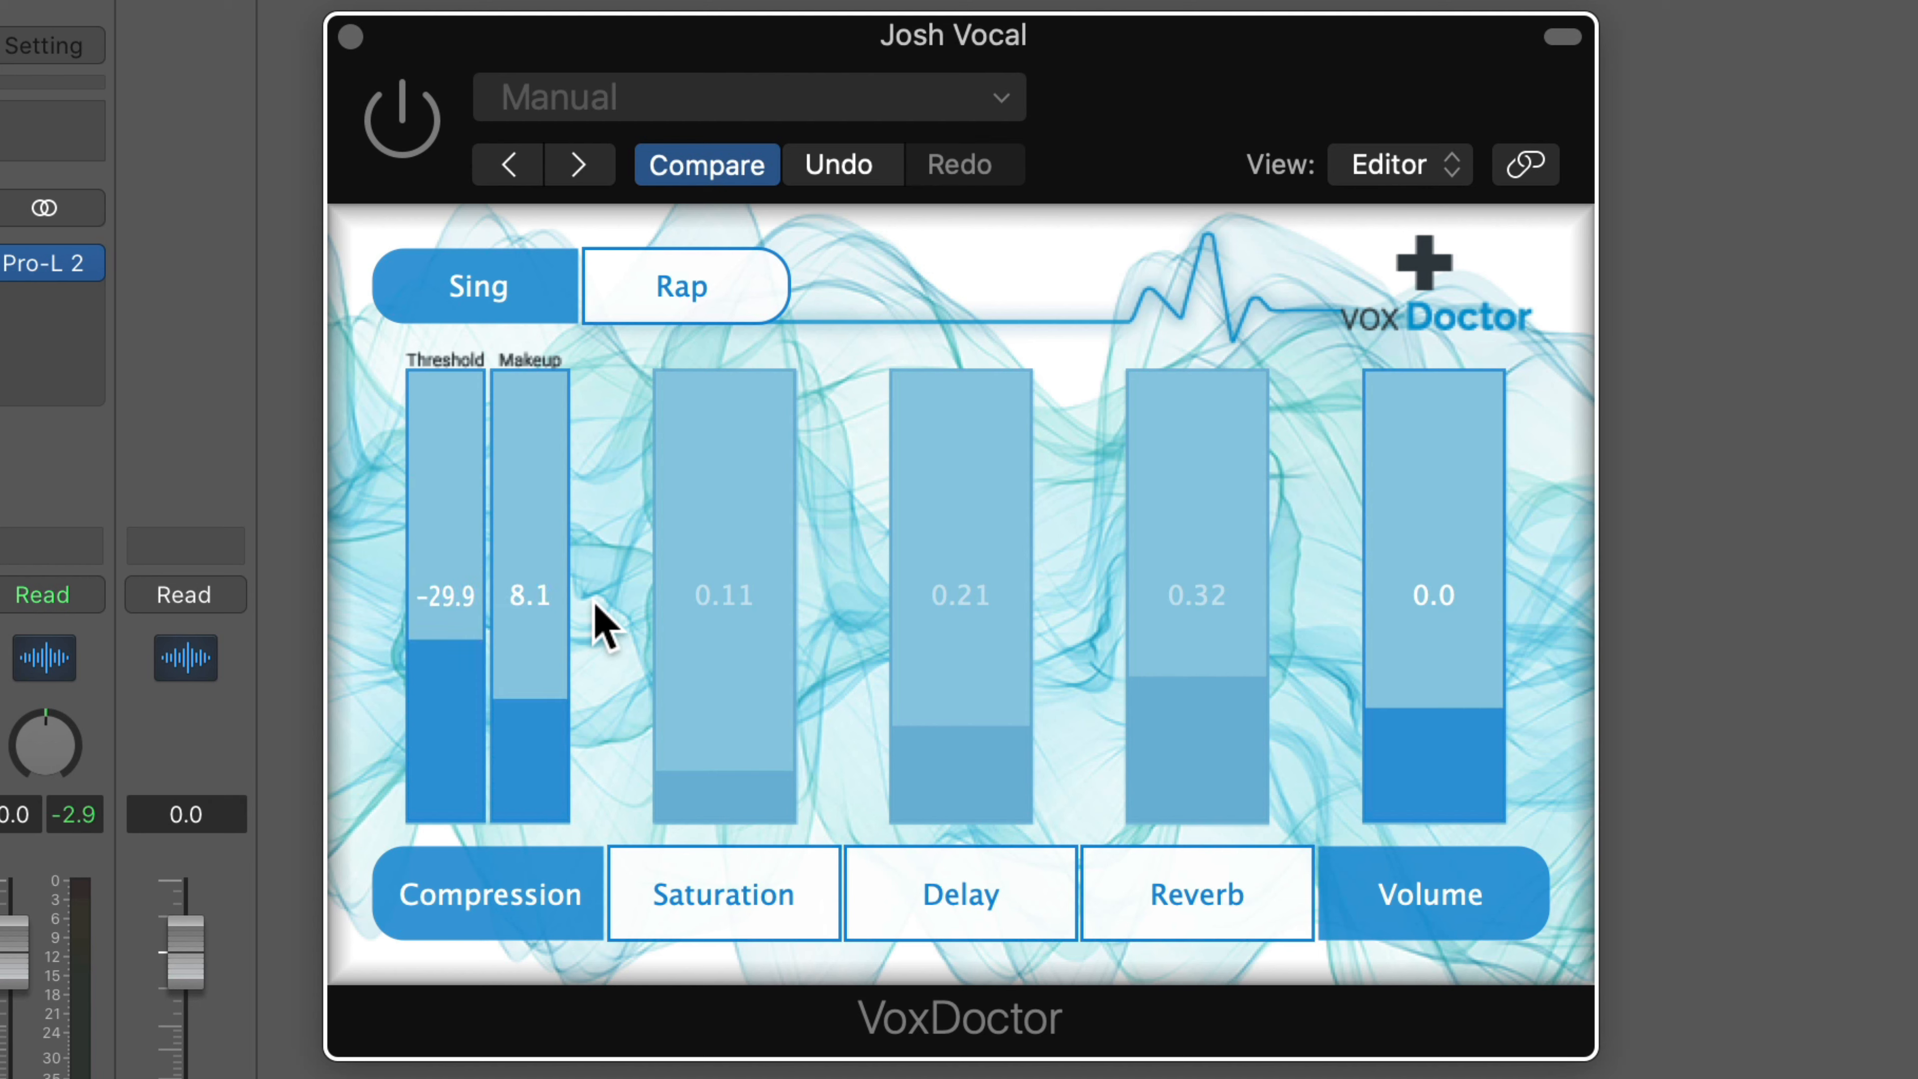
Enable VoxDoctor and set the compression threshold to -27.2 and the makeup to 6.8 during playback
click(413, 129)
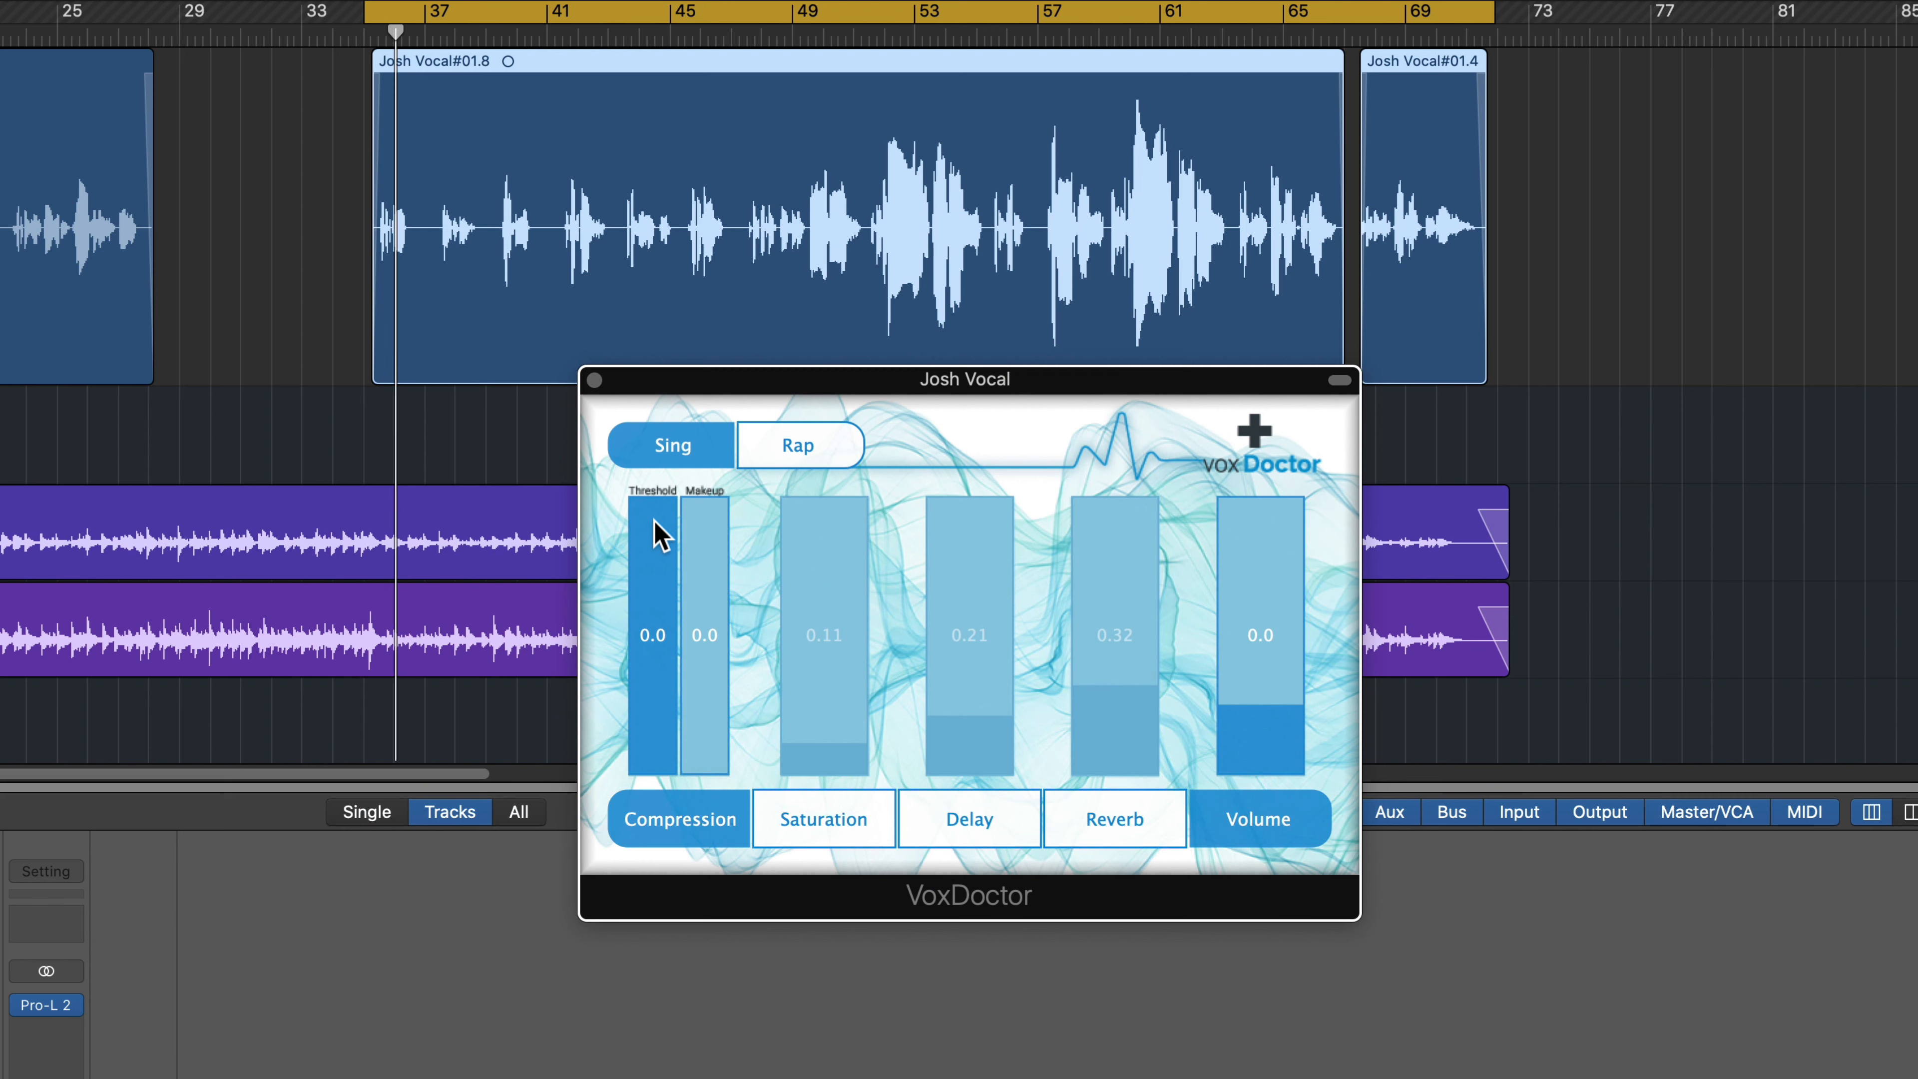
drag(655, 521, 699, 694)
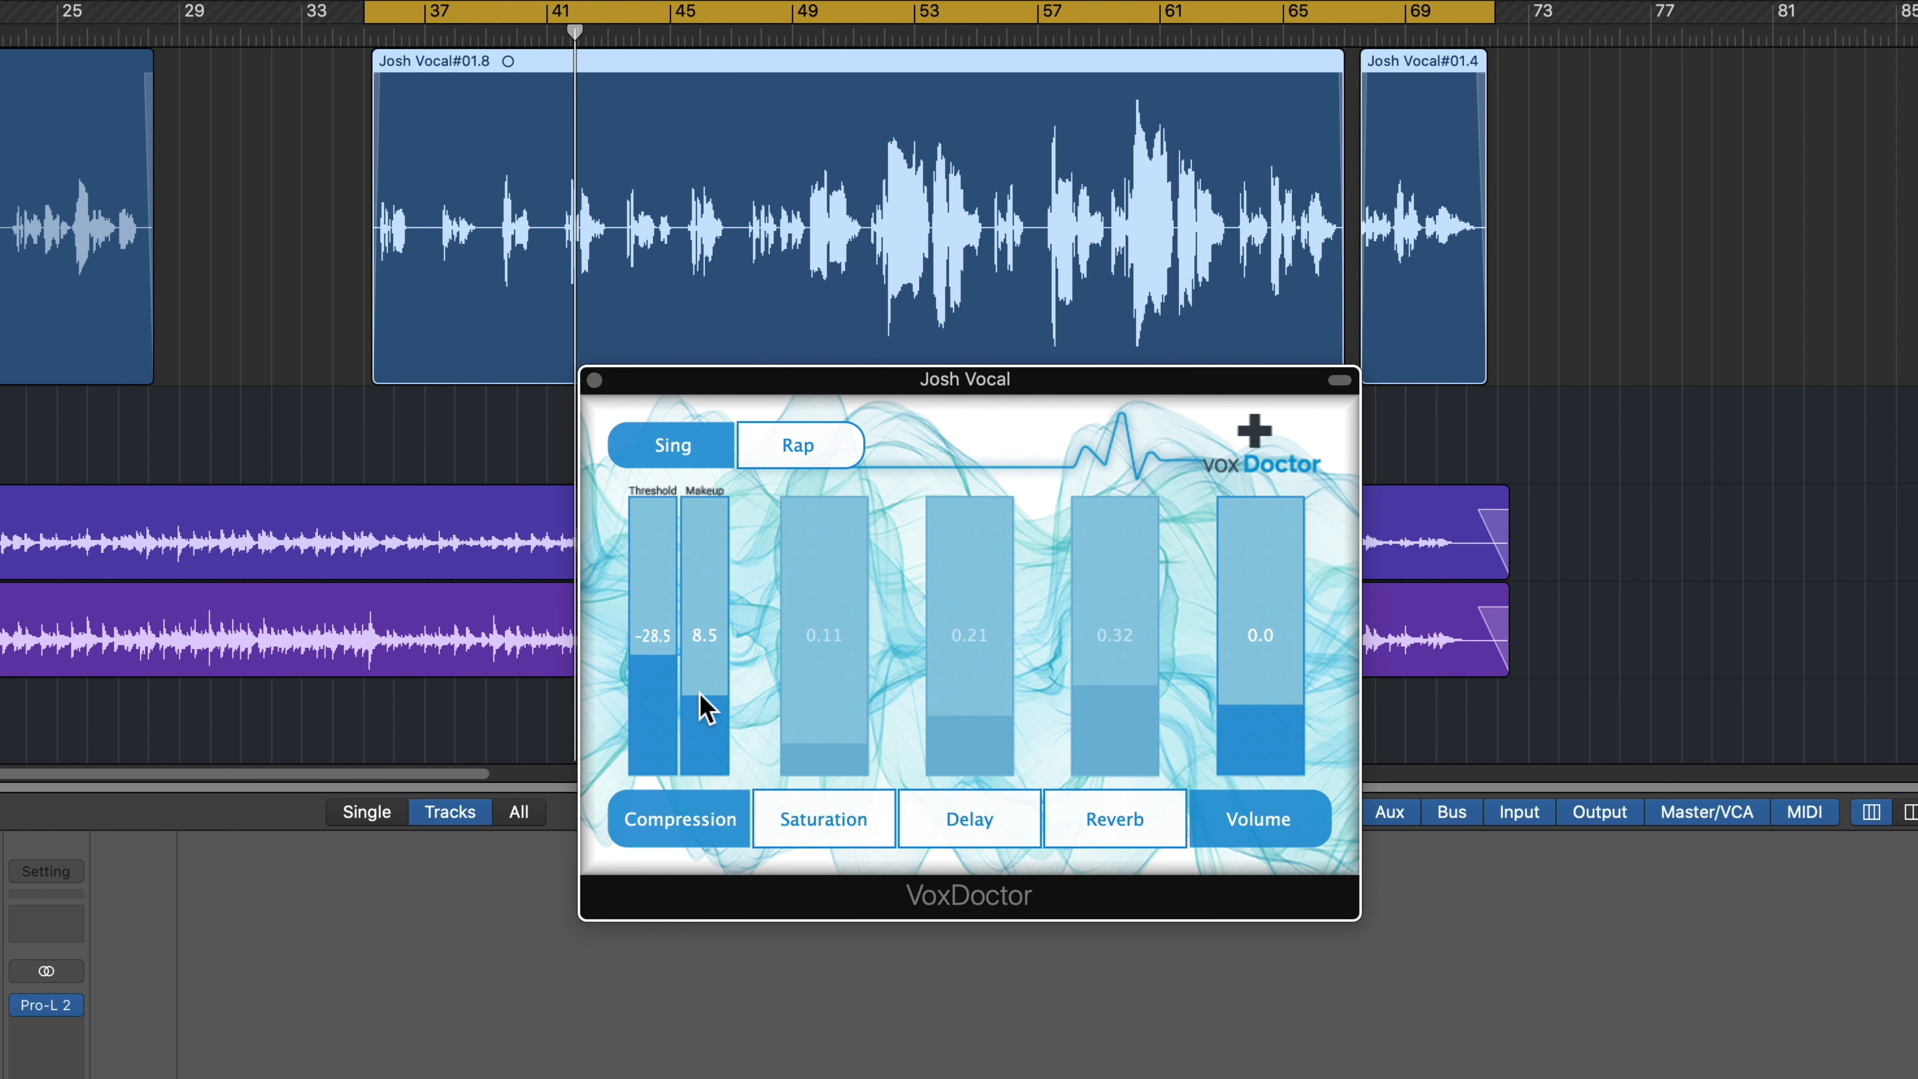
drag(699, 694, 699, 710)
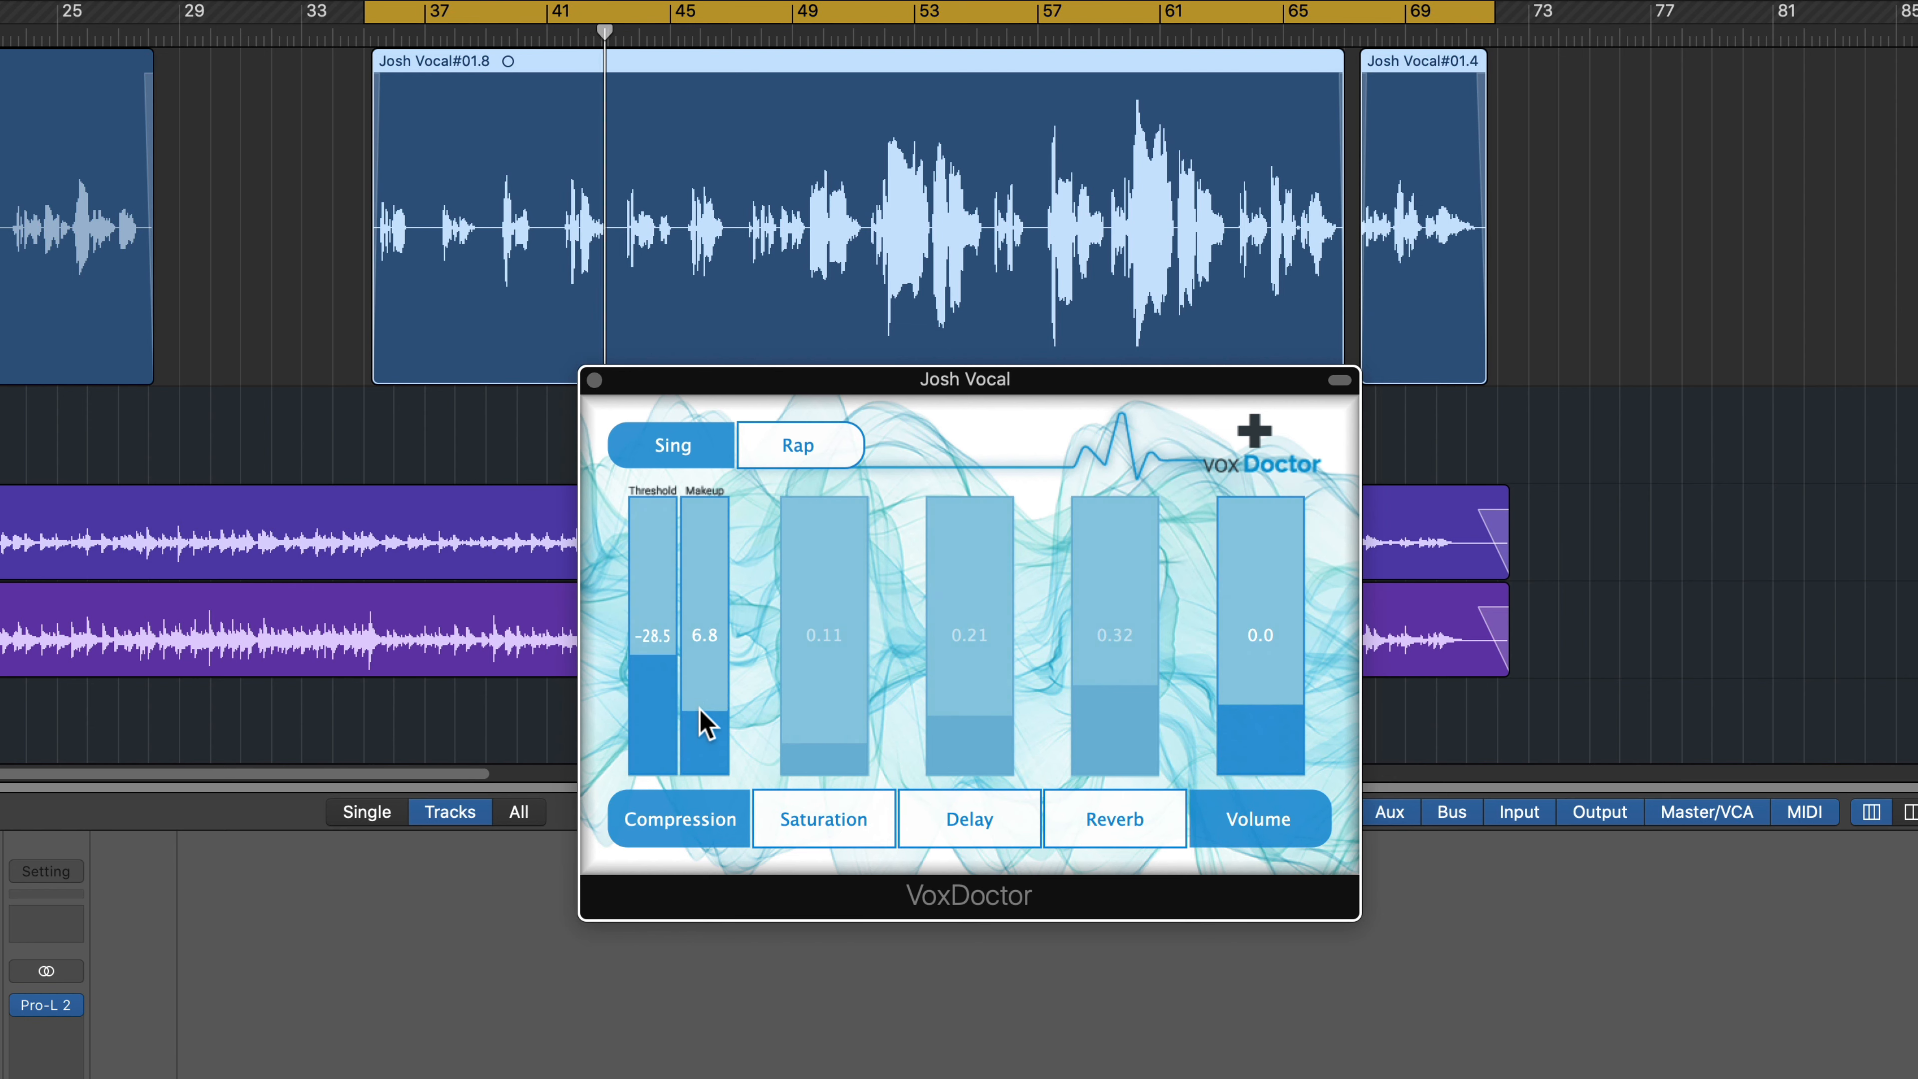
drag(663, 649, 663, 641)
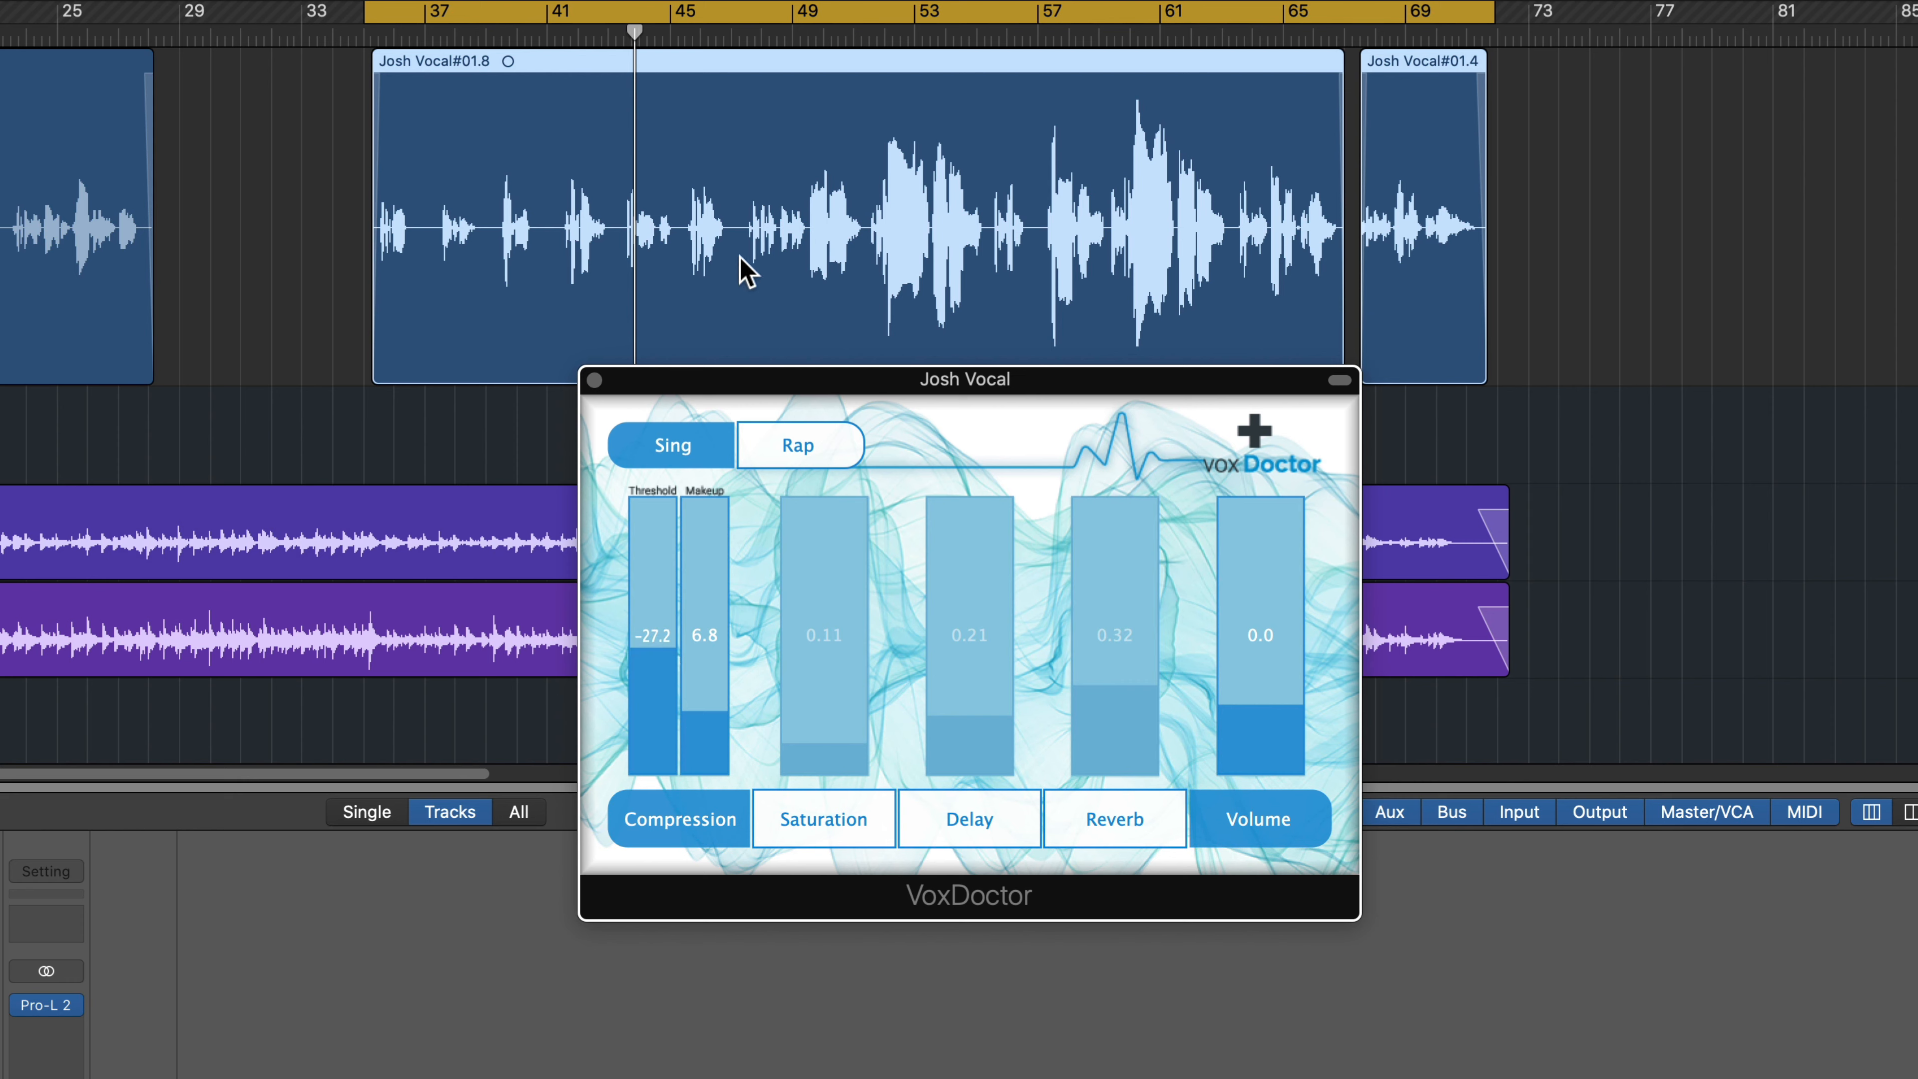
Turn off cycle mode and audition the compressed vocal from about bars 51, 44 and 47
key(c)
click(865, 37)
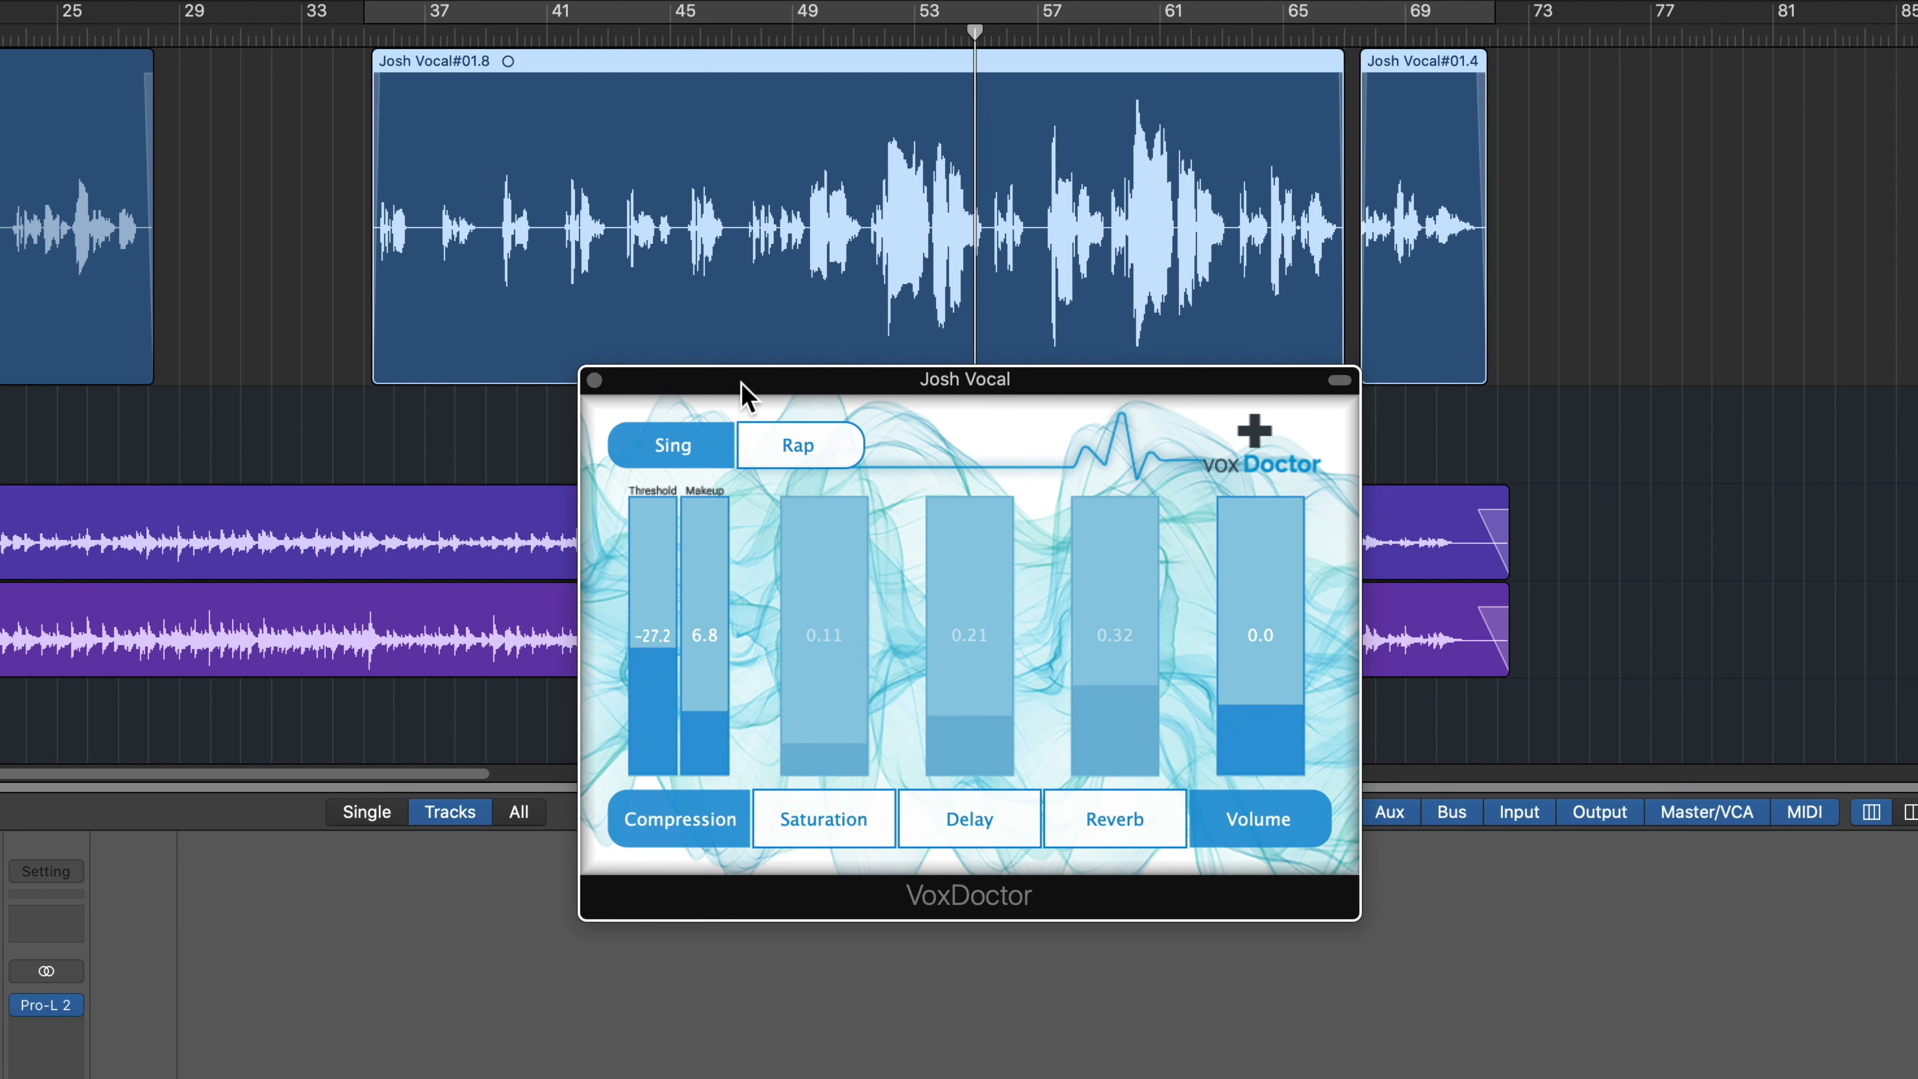
mouse_move(725, 381)
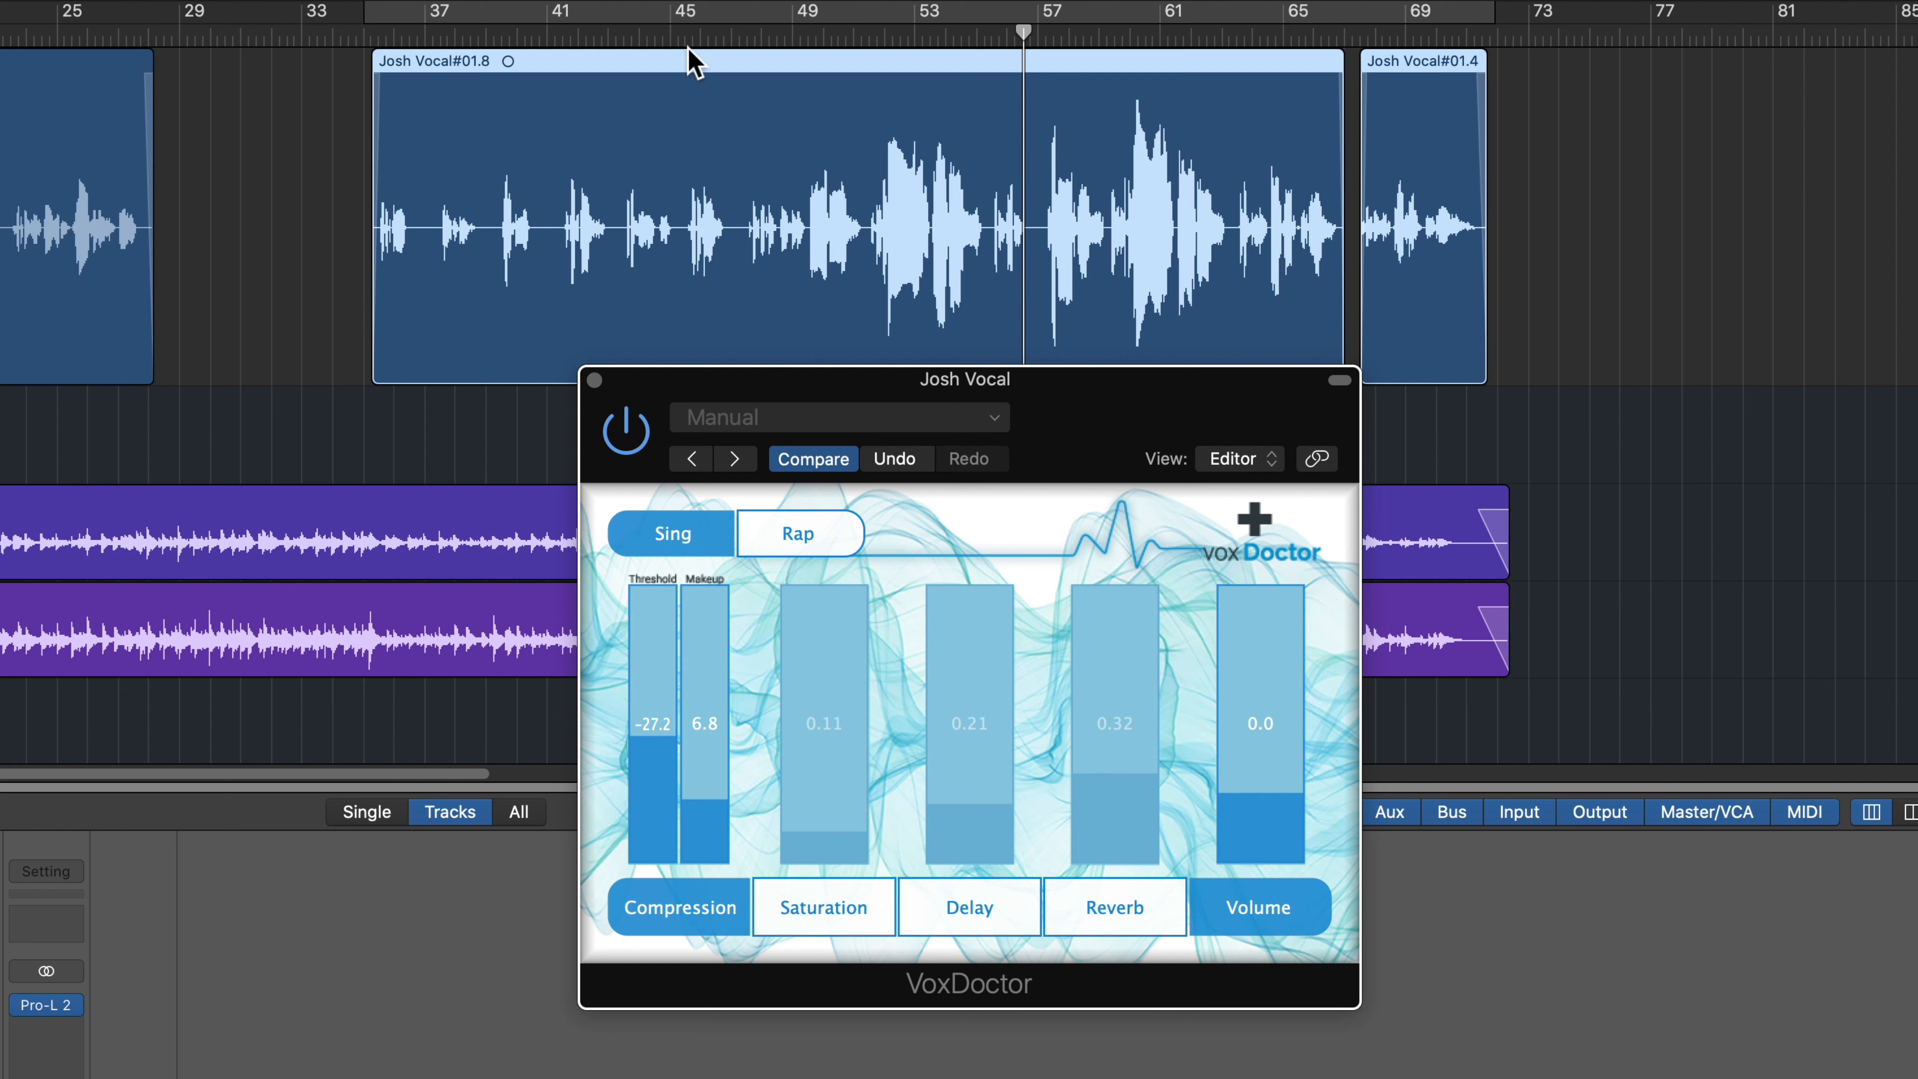
click(670, 30)
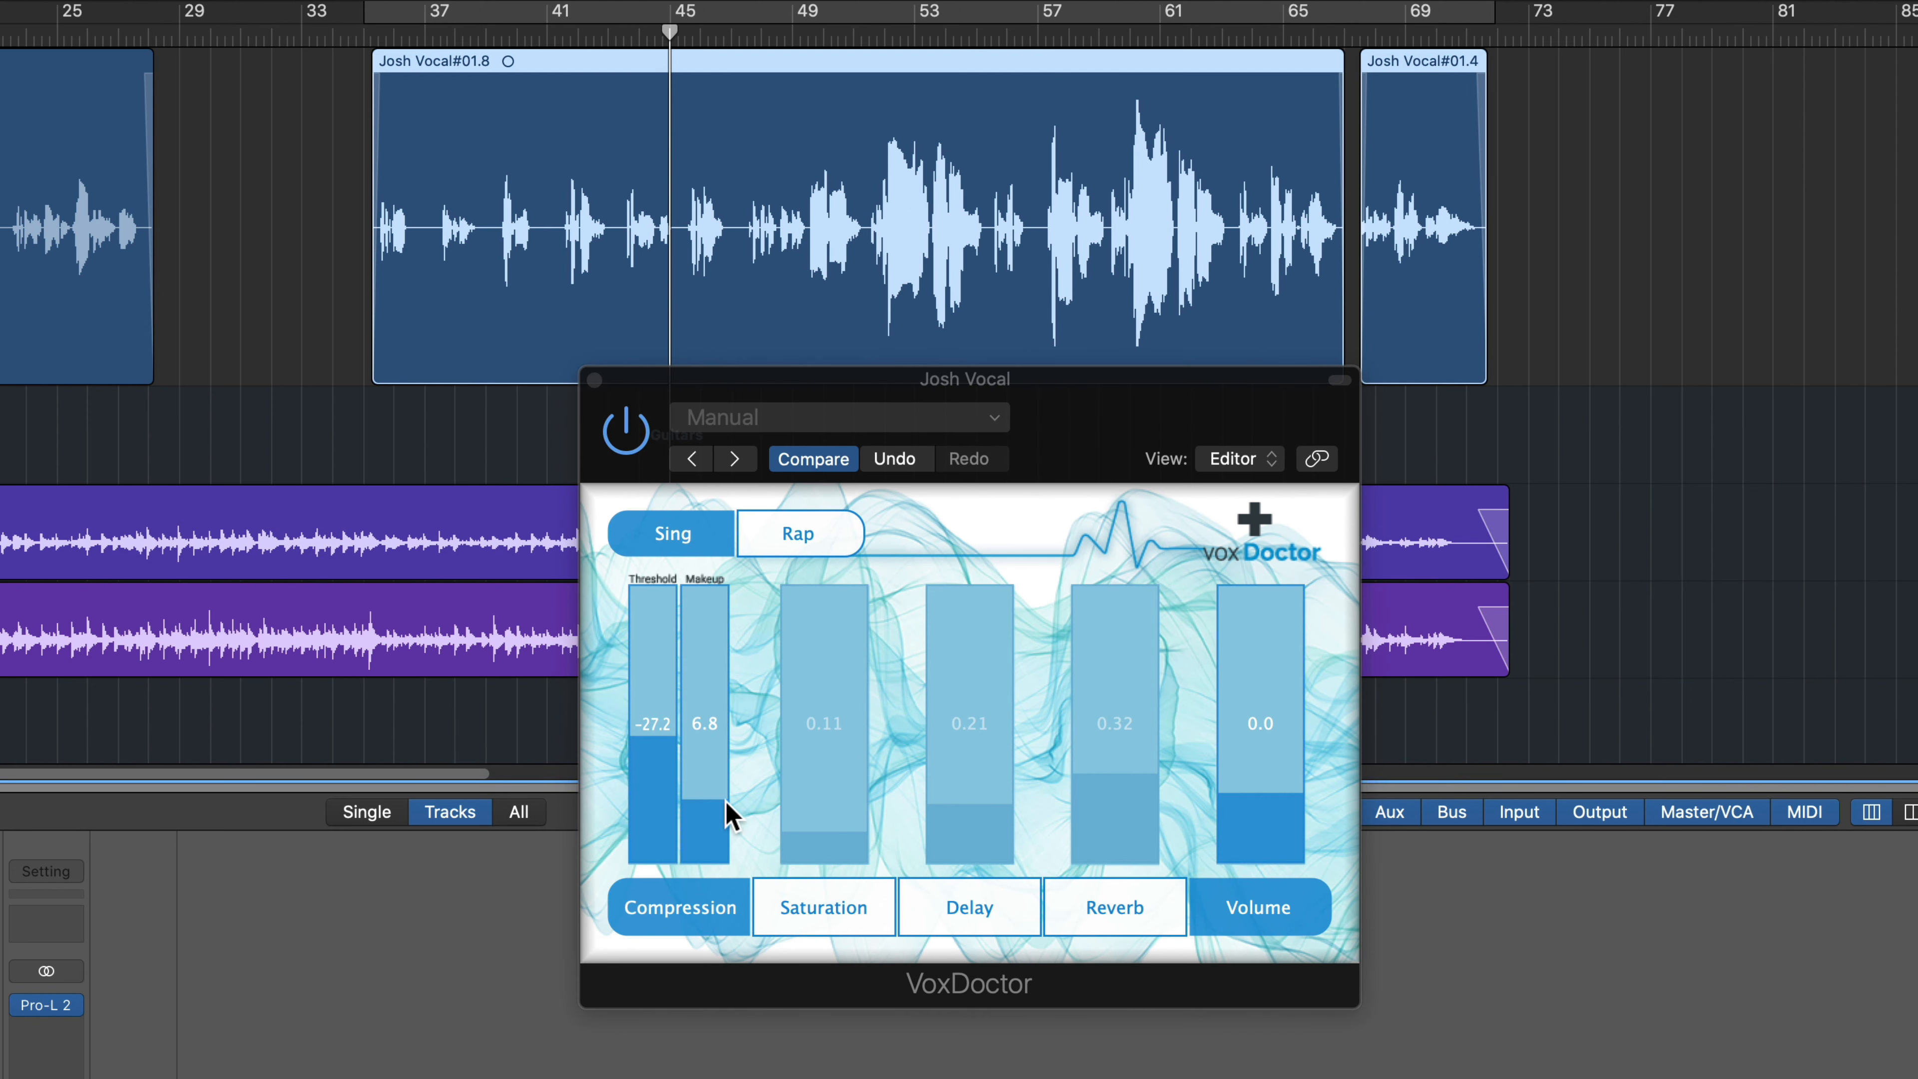
click(743, 38)
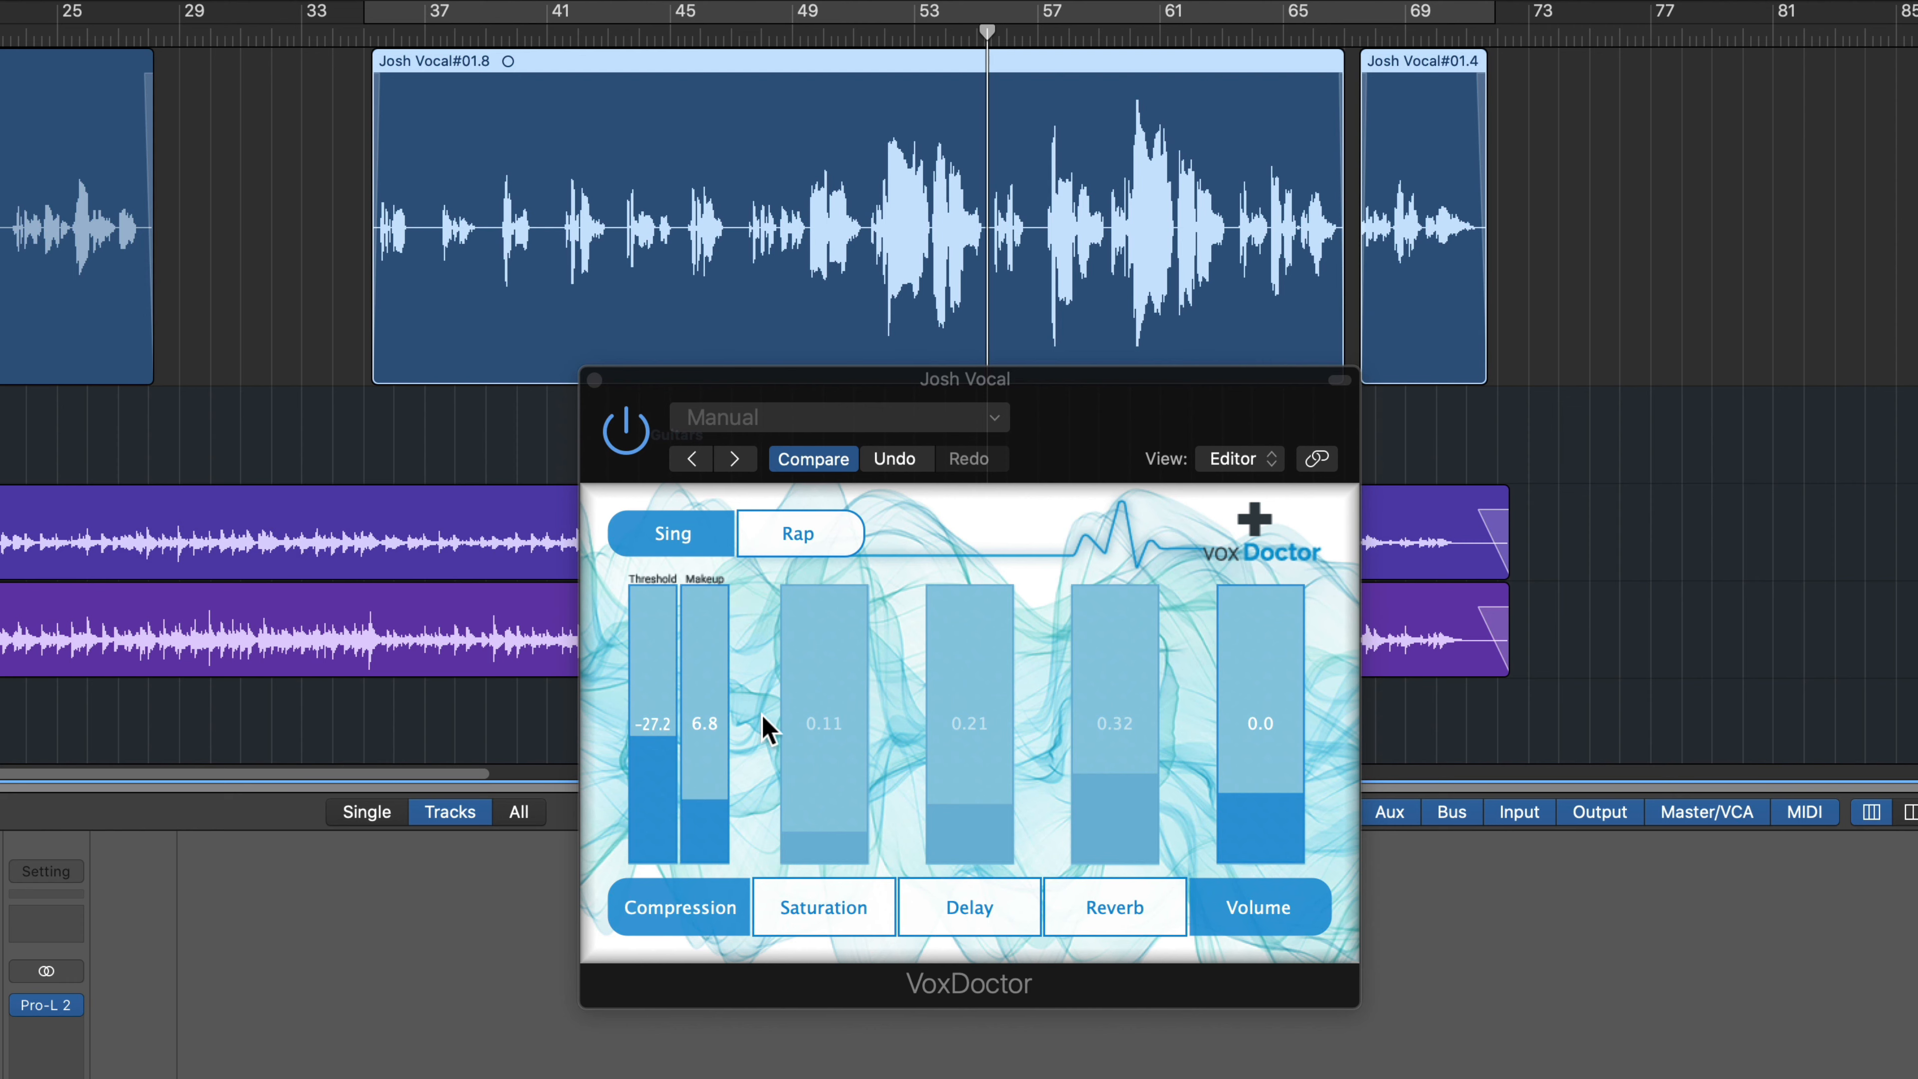
Enable Saturation and set it to 0.14 while auditioning the soloed vocal from about bar 47
click(873, 909)
mouse_move(817, 831)
mouse_down()
mouse_move(817, 725)
mouse_move(834, 816)
mouse_up()
click(863, 178)
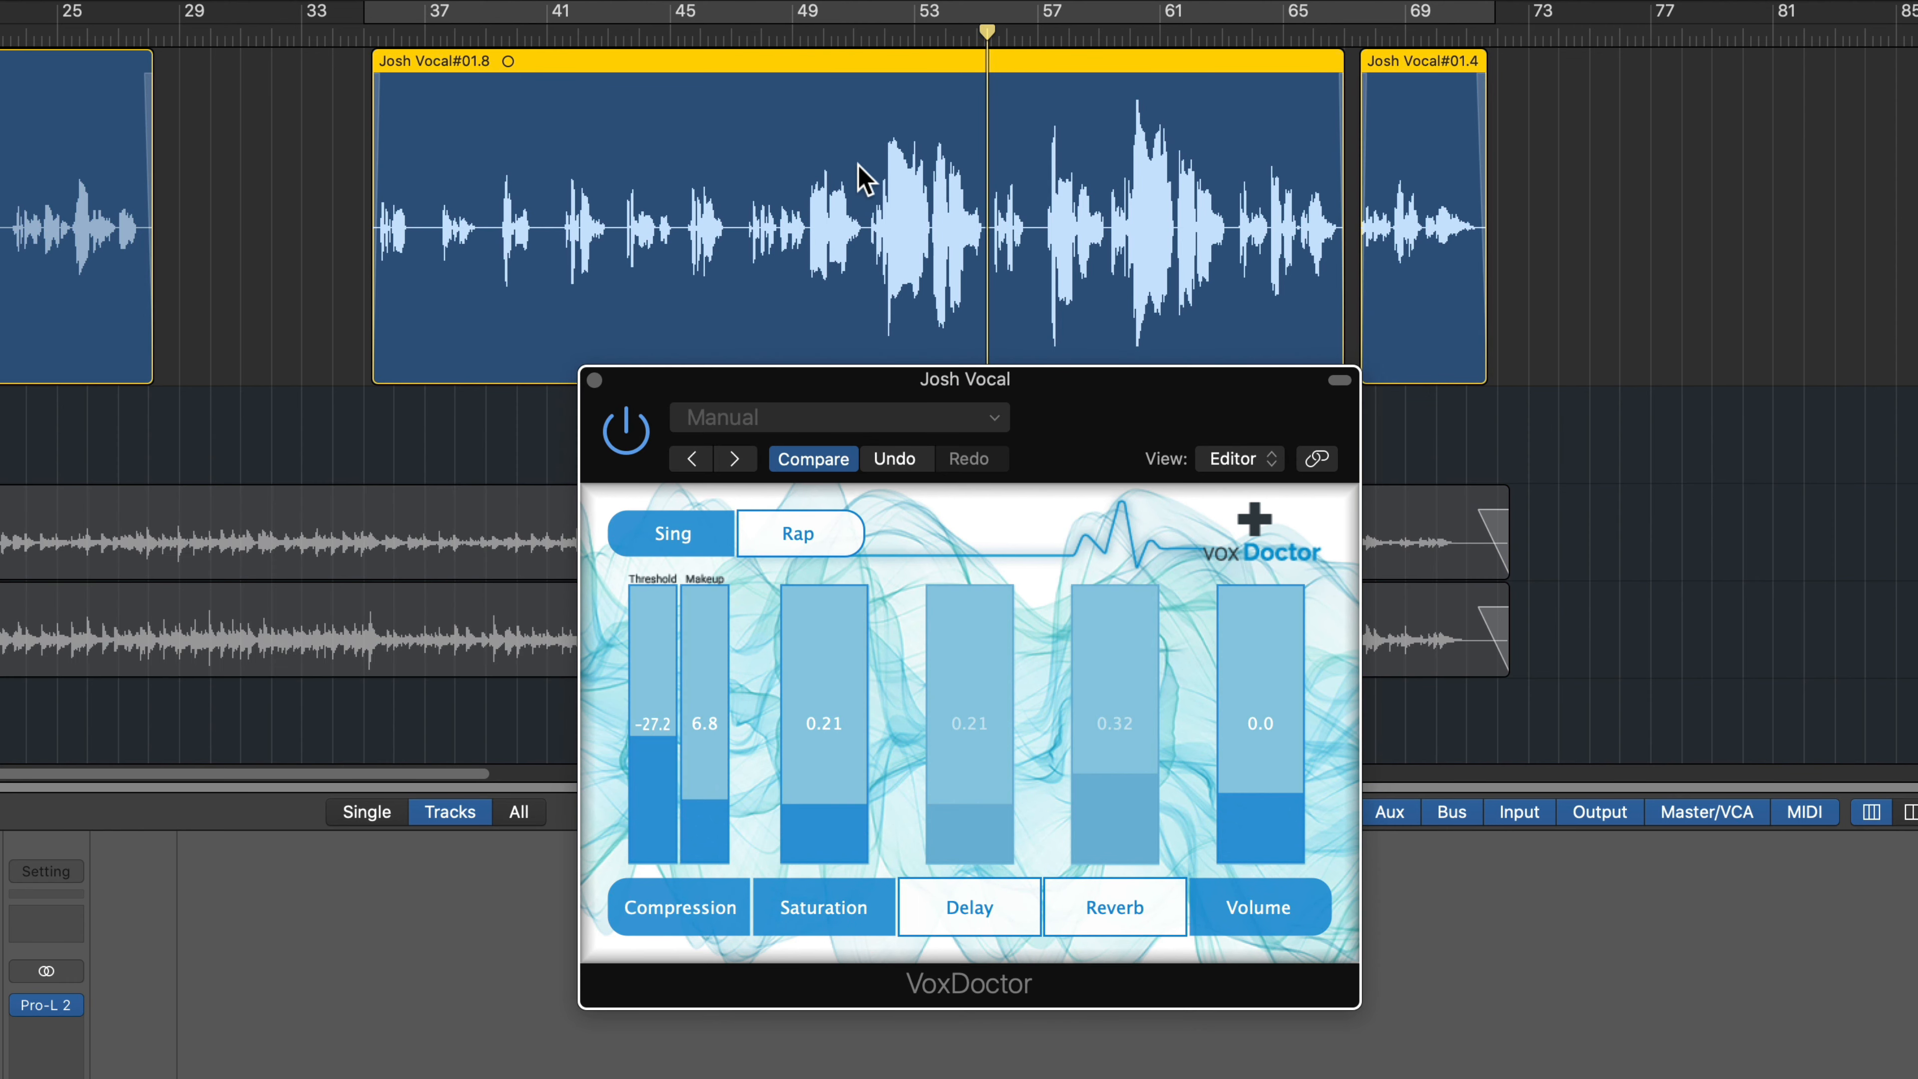
click(750, 34)
drag(840, 595, 817, 821)
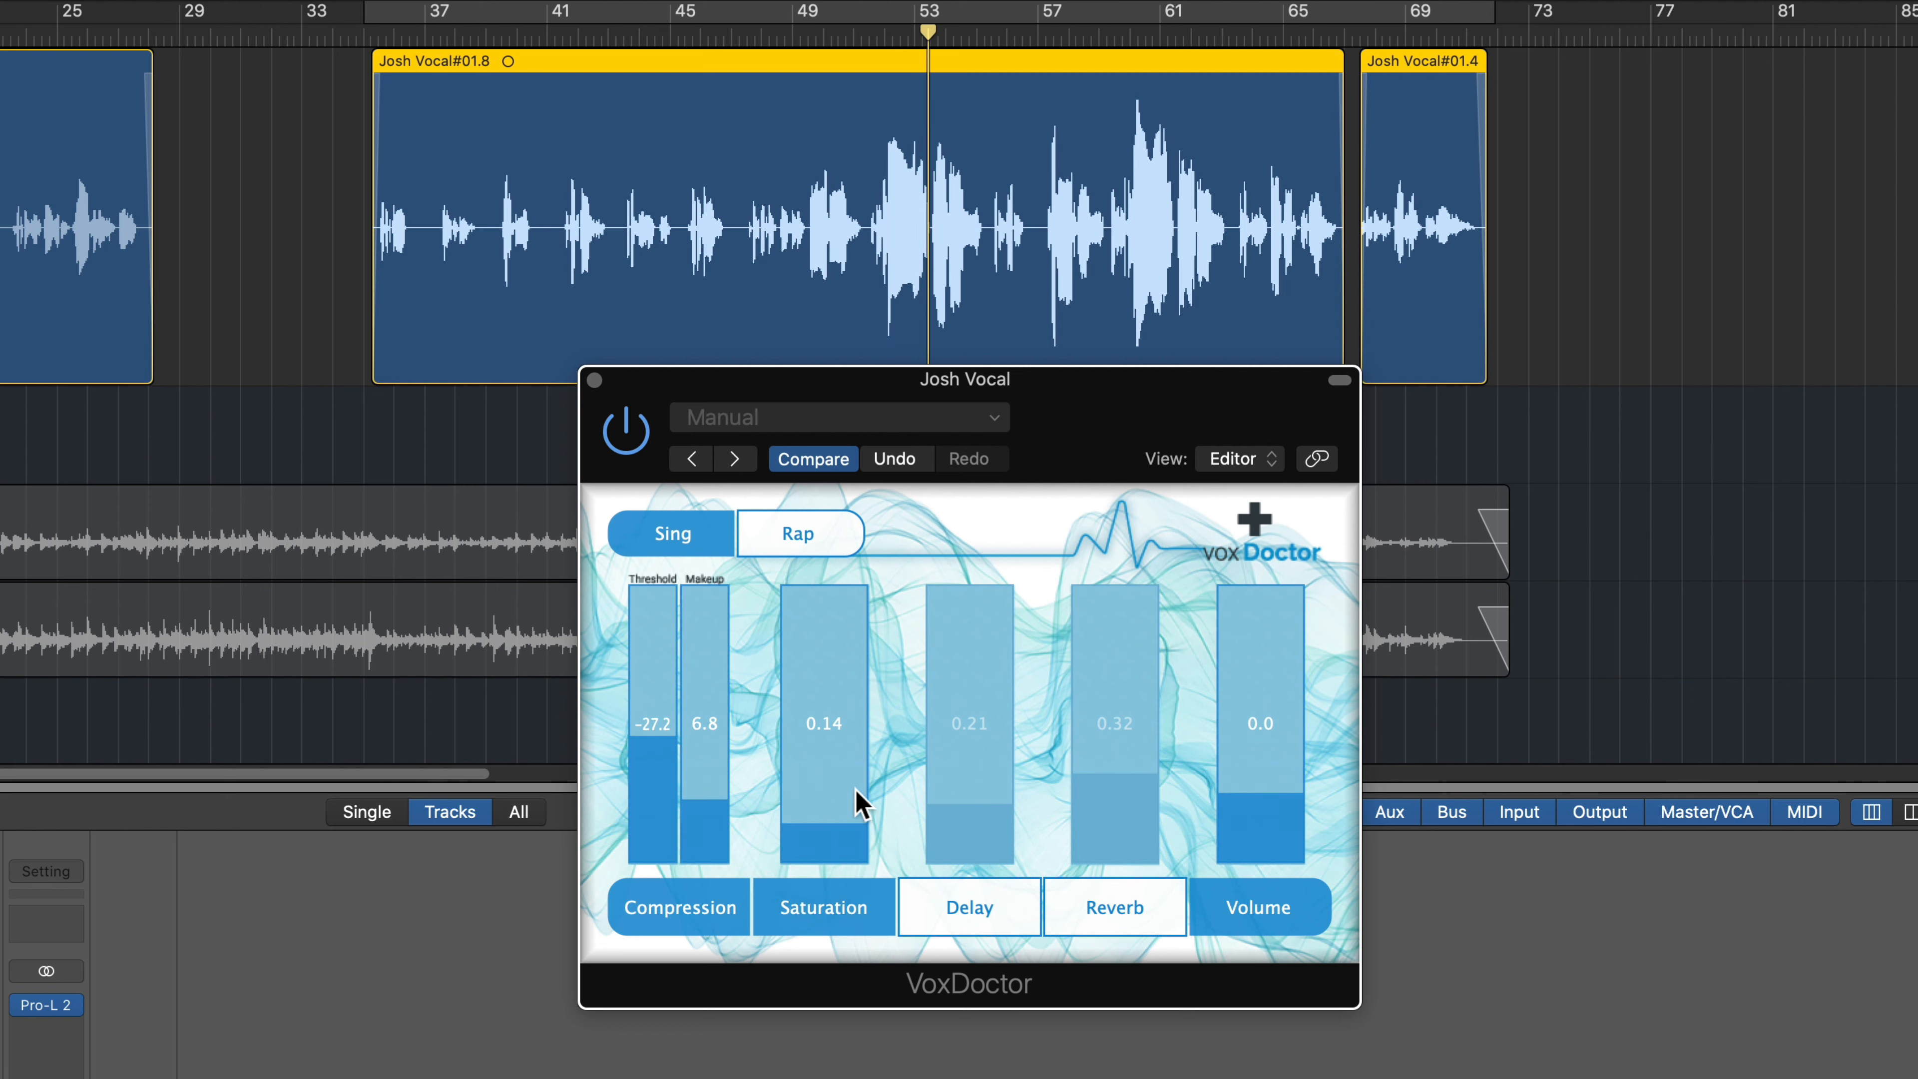
Enable Delay, try amounts up to 1.00, and bring the level down to 0.38
click(953, 911)
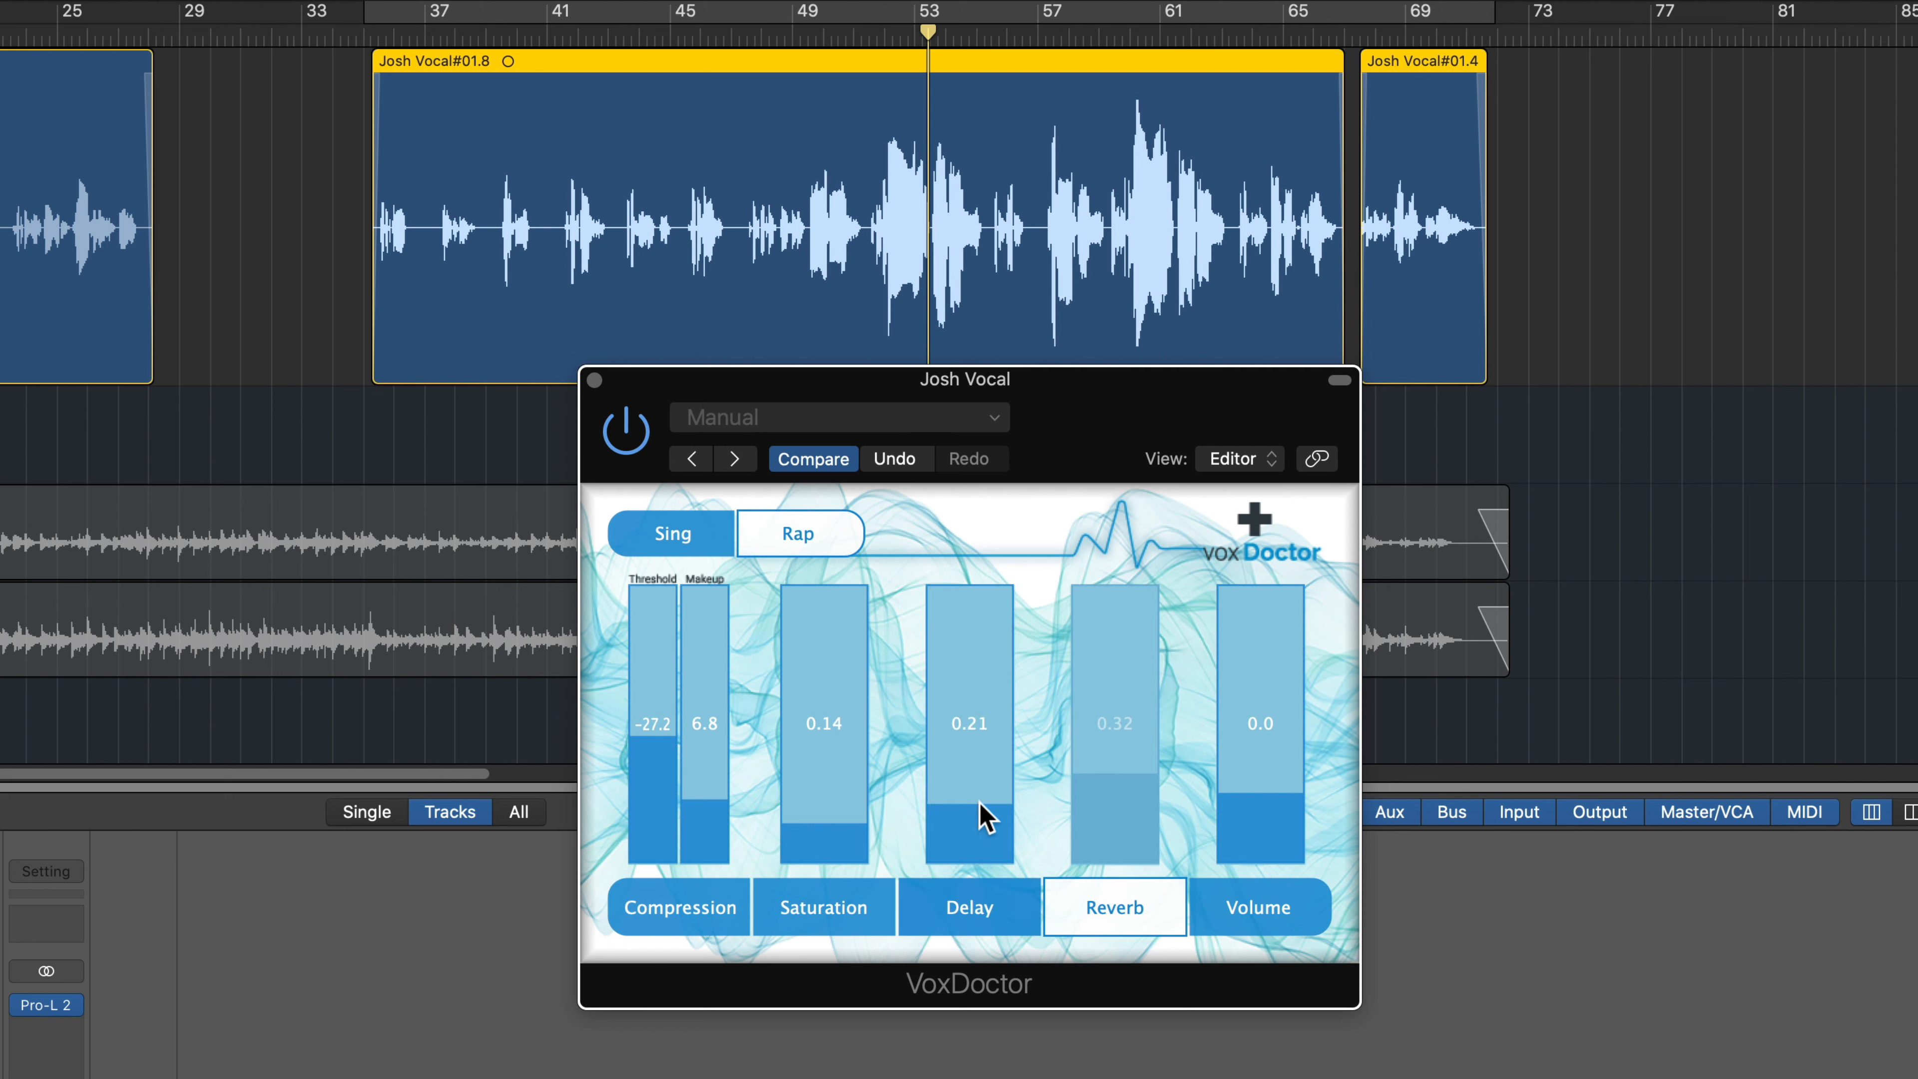
drag(983, 805, 973, 611)
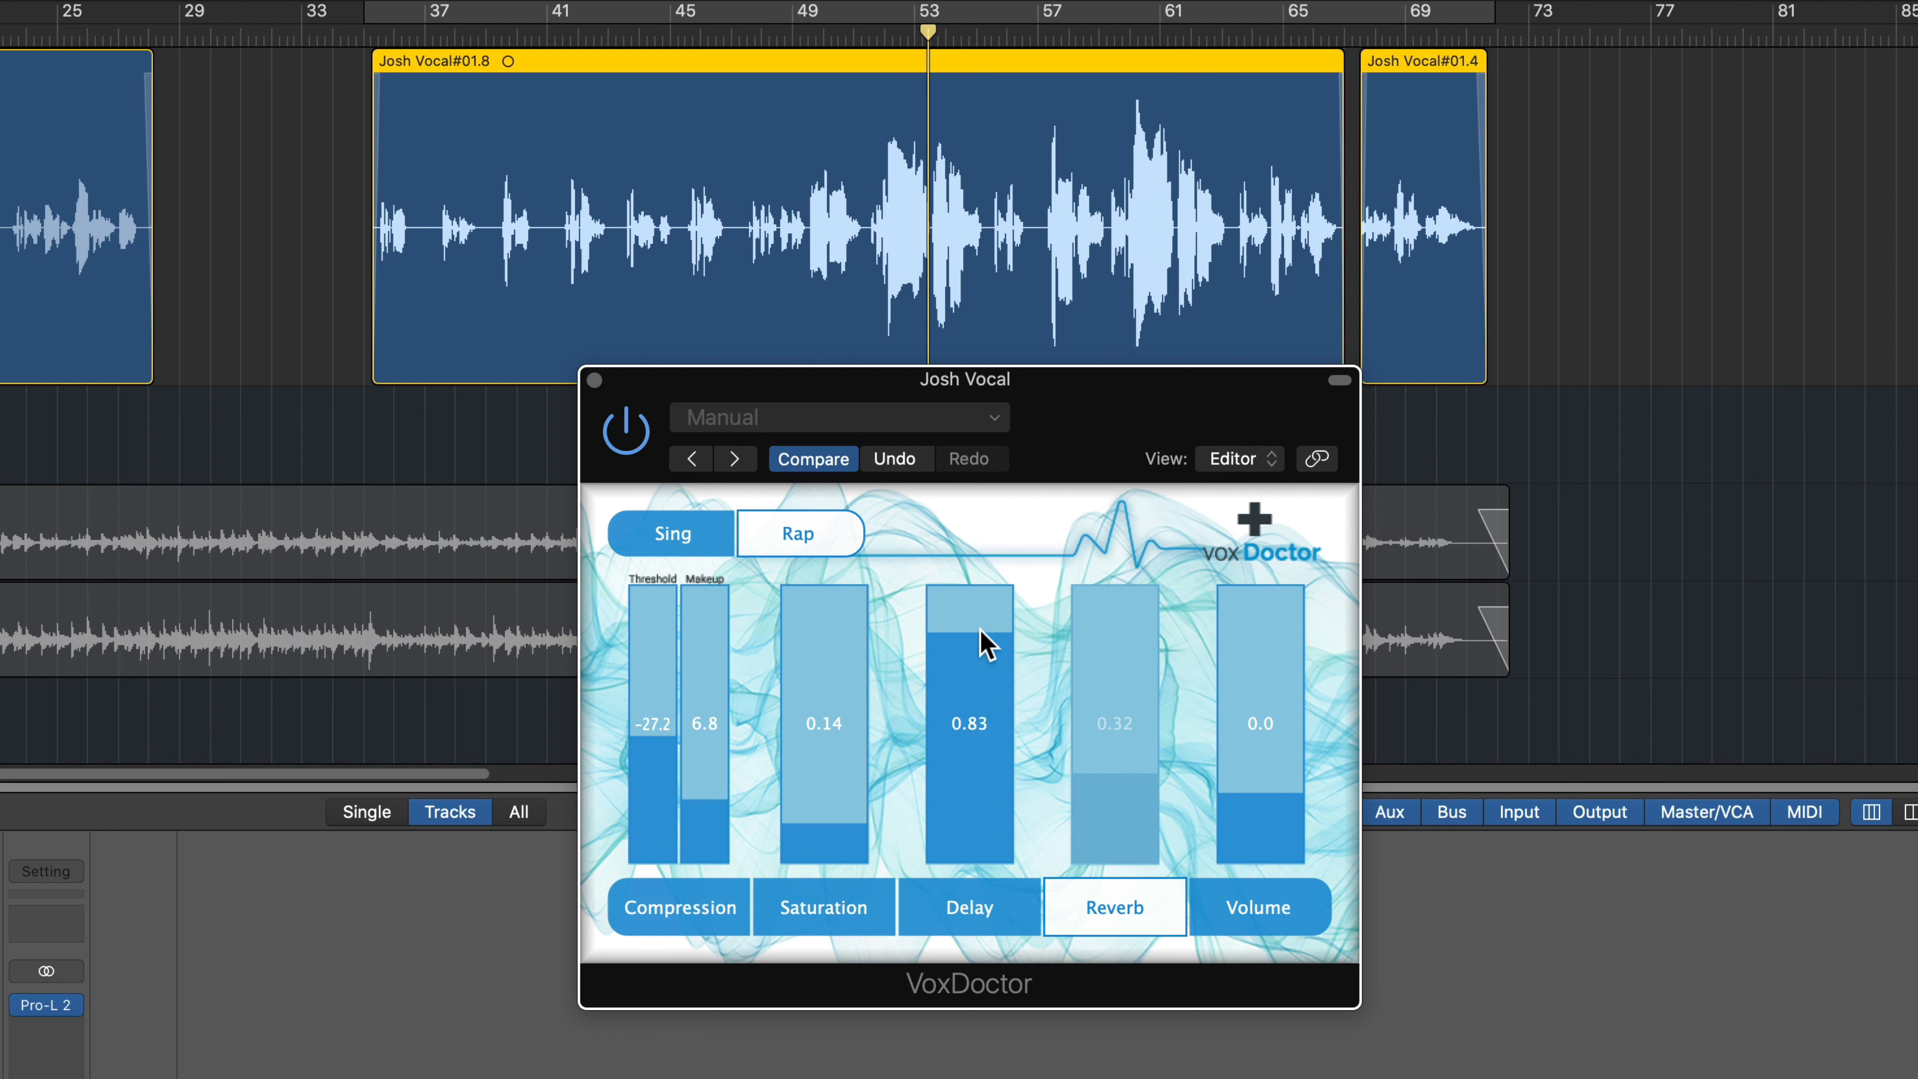
drag(980, 668, 968, 480)
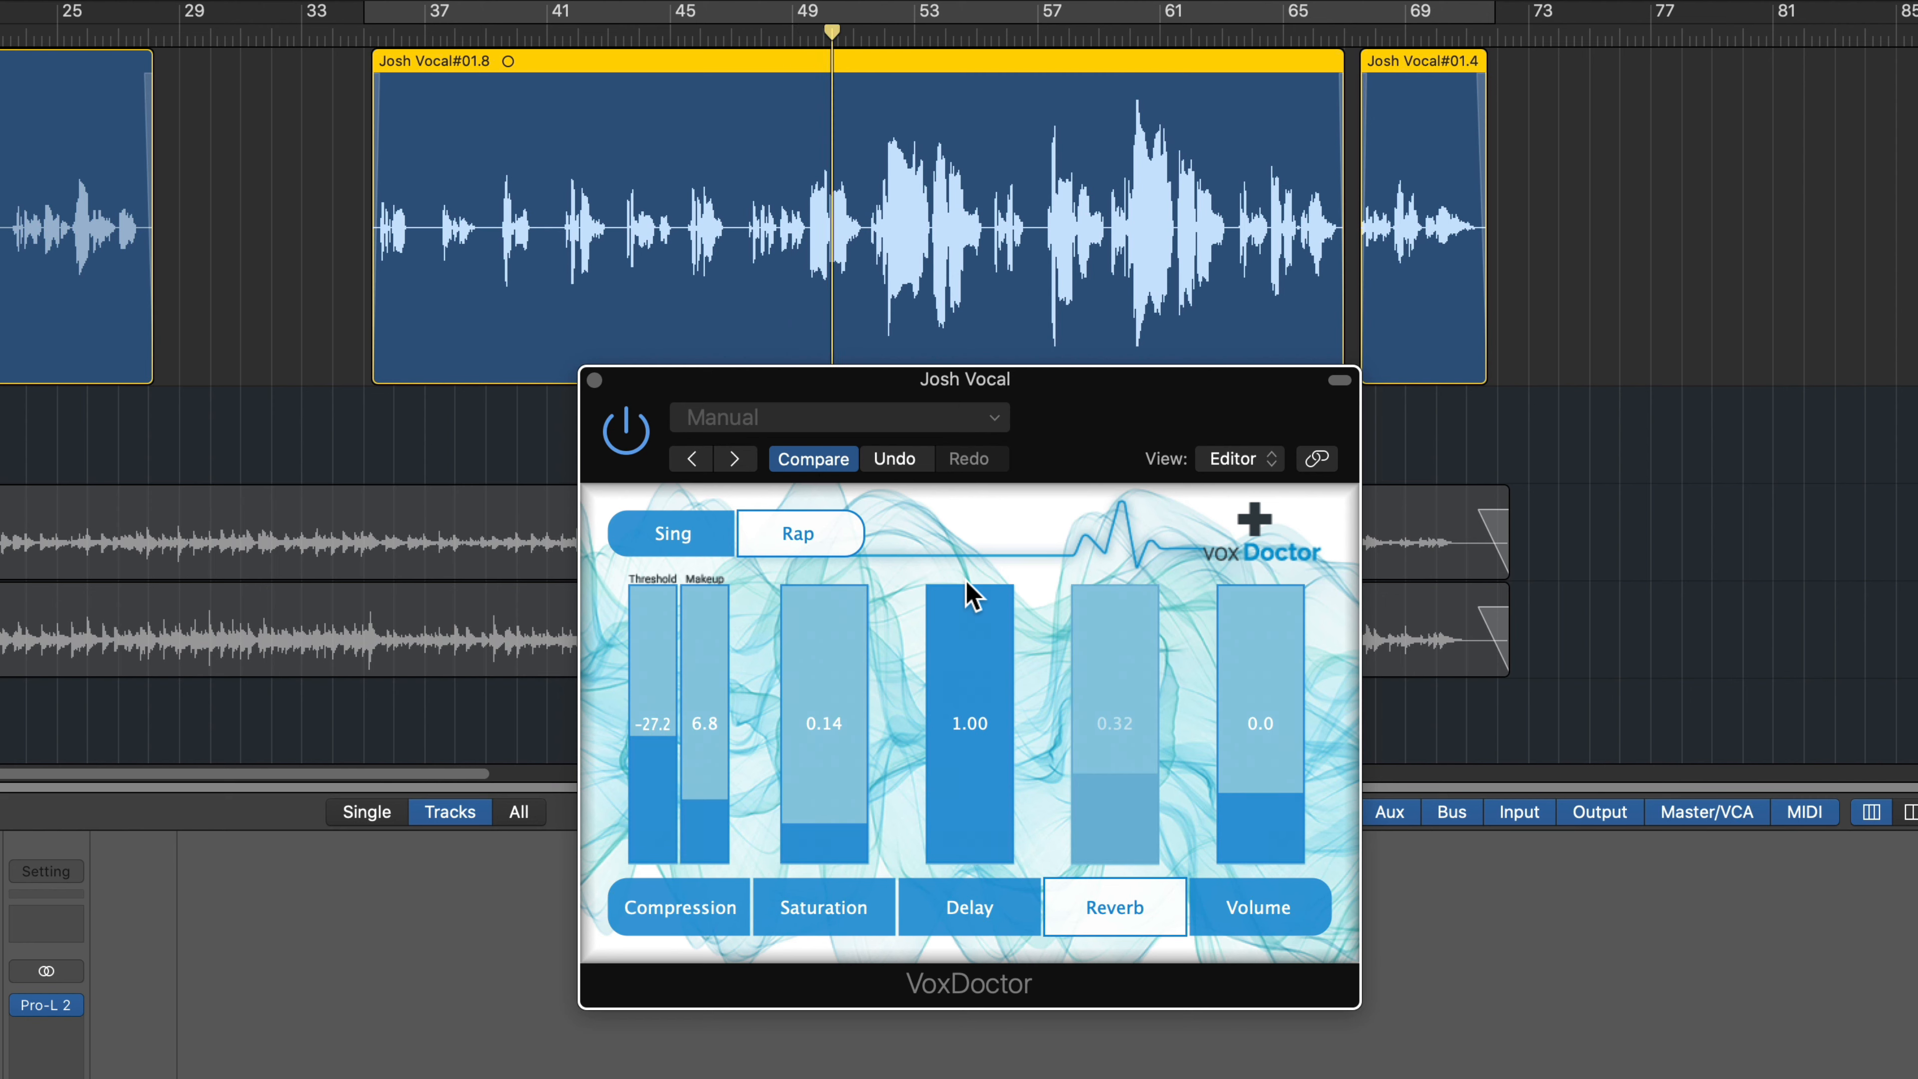
drag(974, 601, 989, 765)
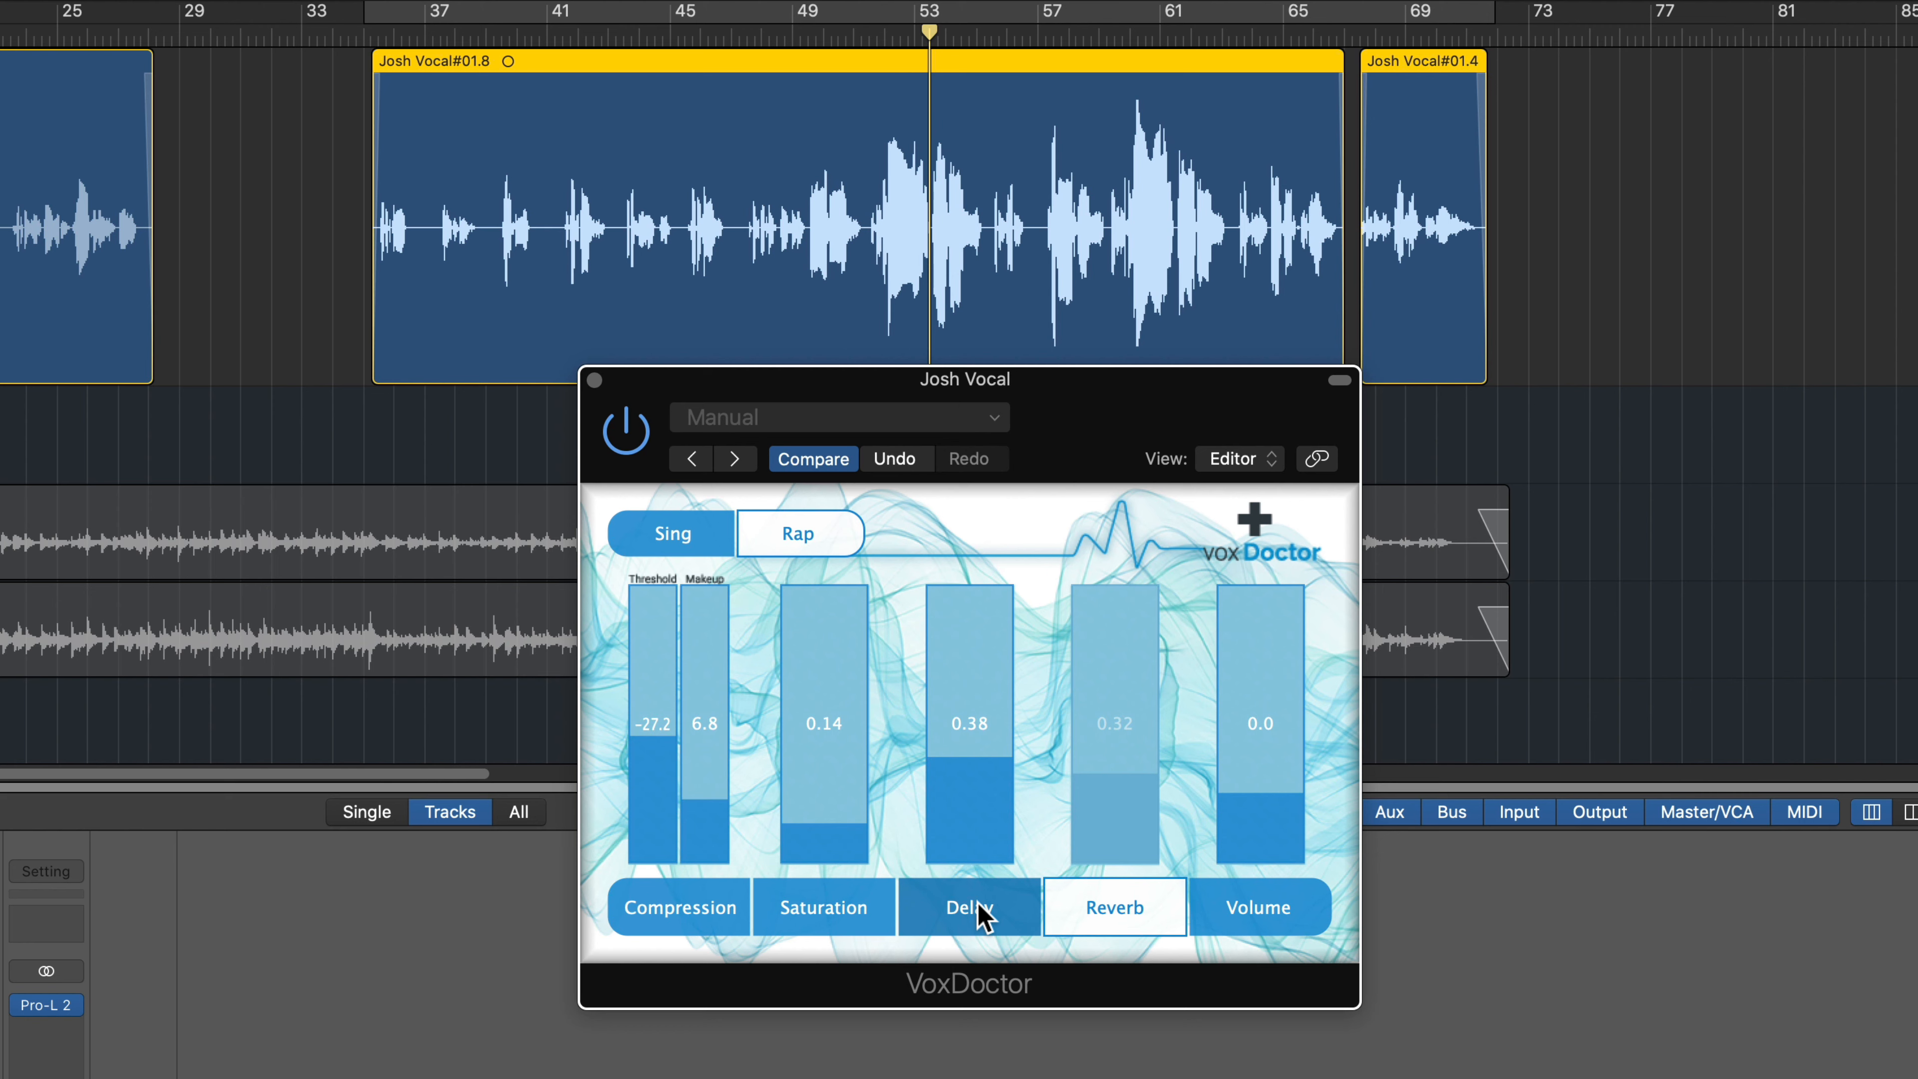
Try VoxDoctor's Rap mode with the delay at 0.44, playing the vocal from about bar 47
click(790, 538)
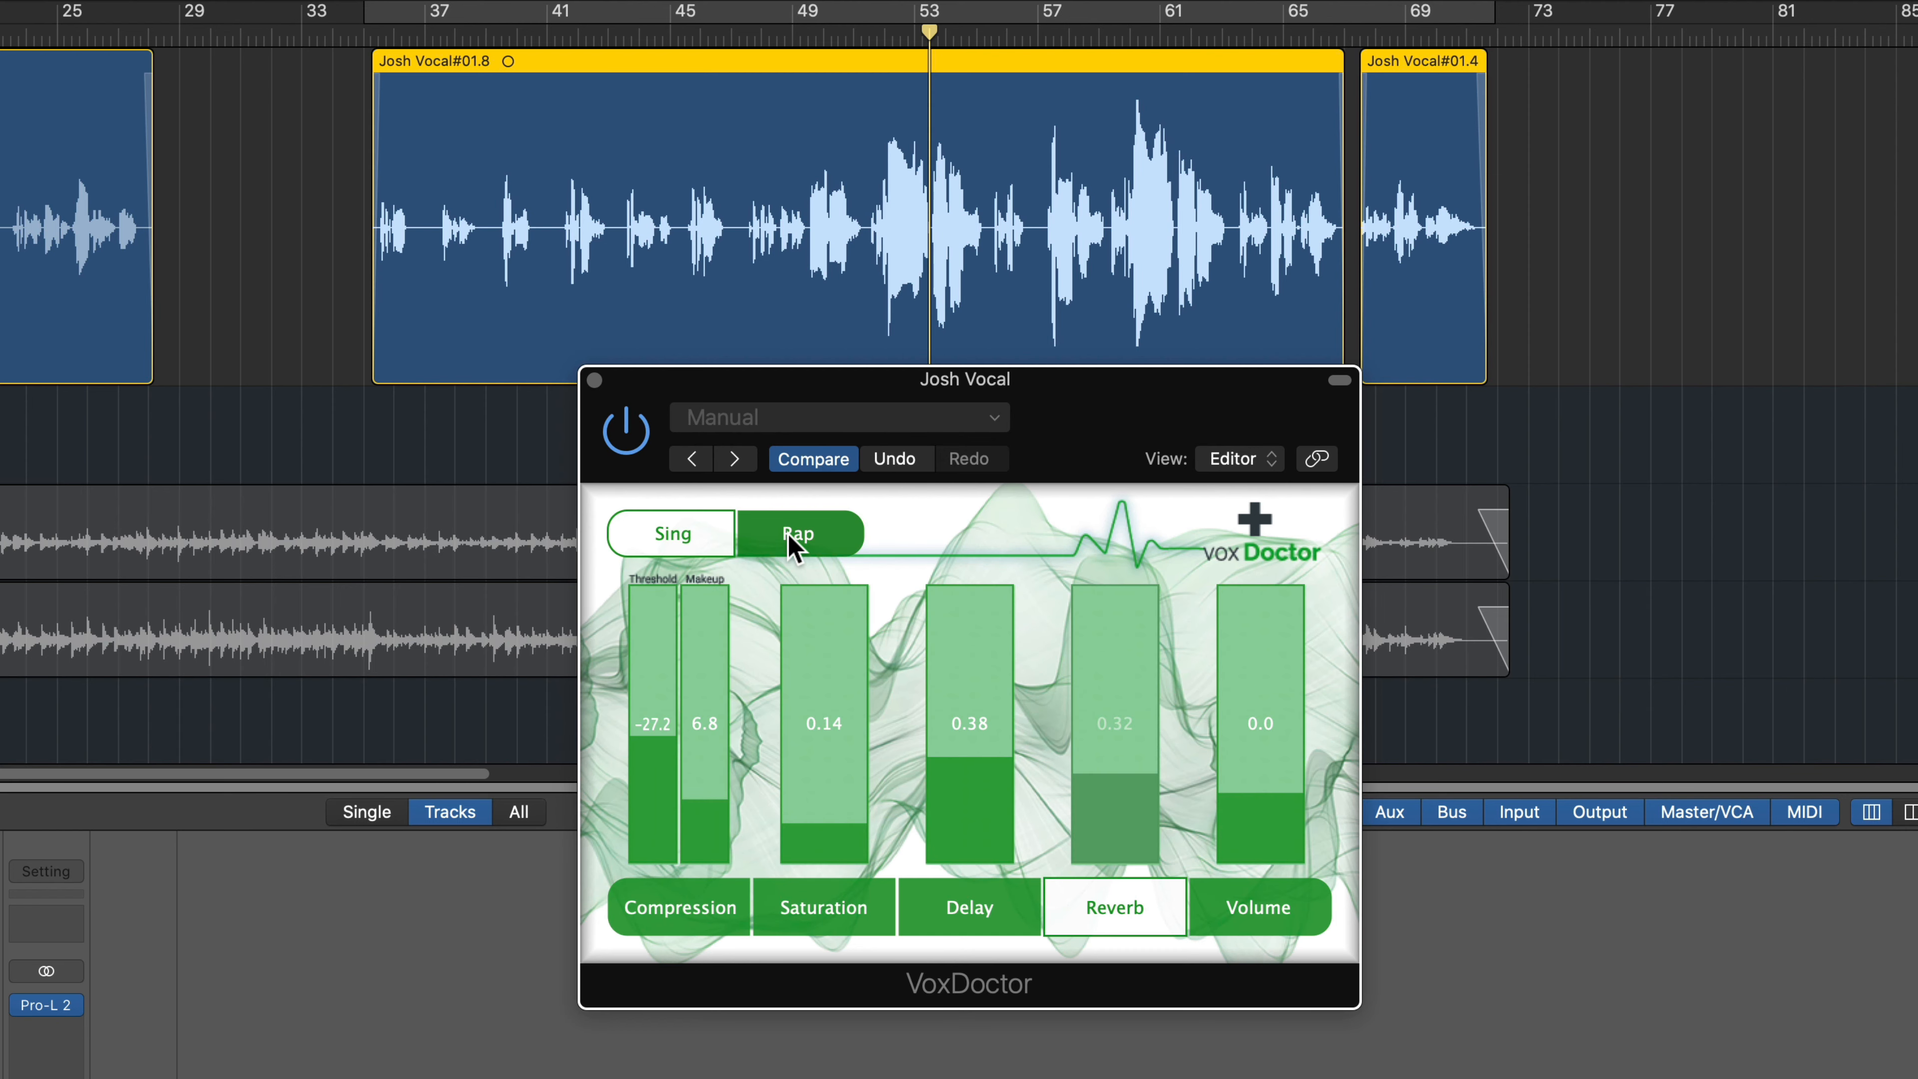
mouse_move(976, 750)
mouse_down()
mouse_move(950, 656)
mouse_move(972, 678)
mouse_move(963, 738)
mouse_up()
click(749, 30)
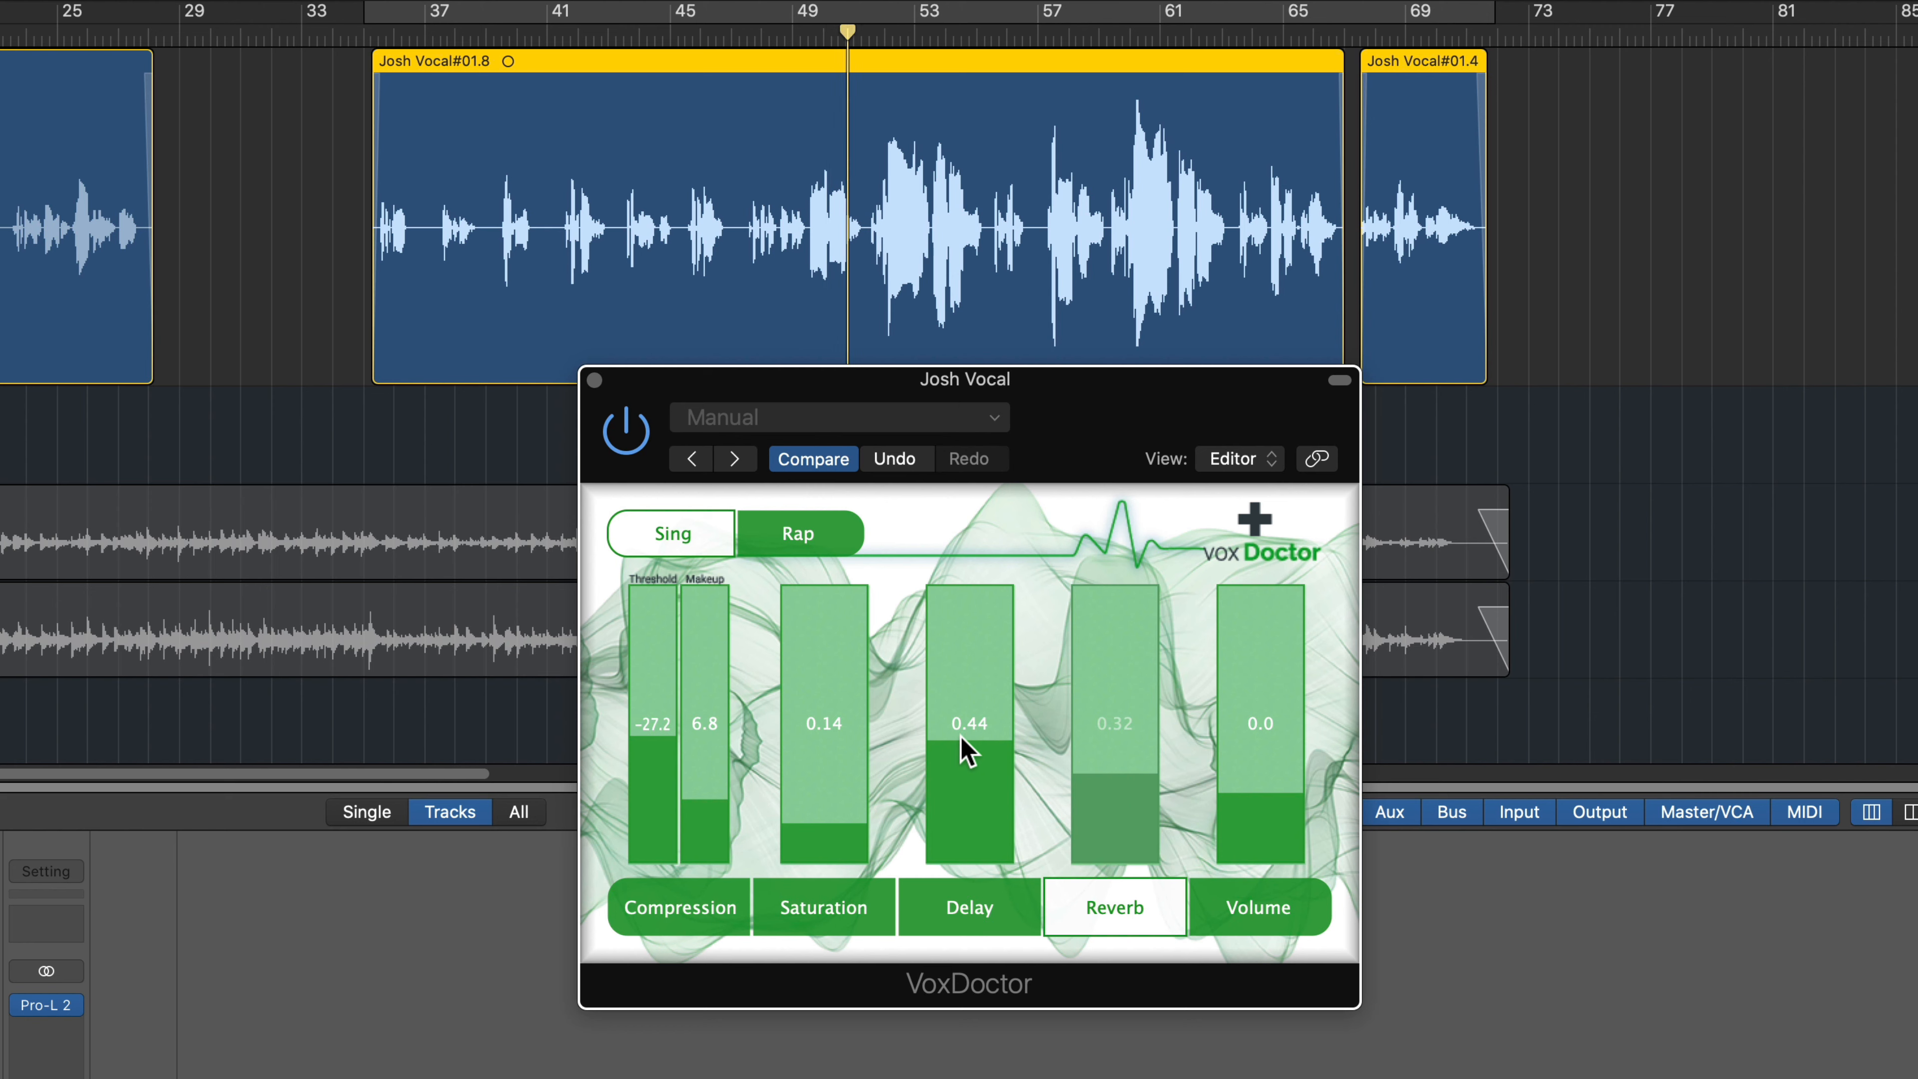
Switch VoxDoctor back to Sing mode and set the delay to 0.51
click(802, 542)
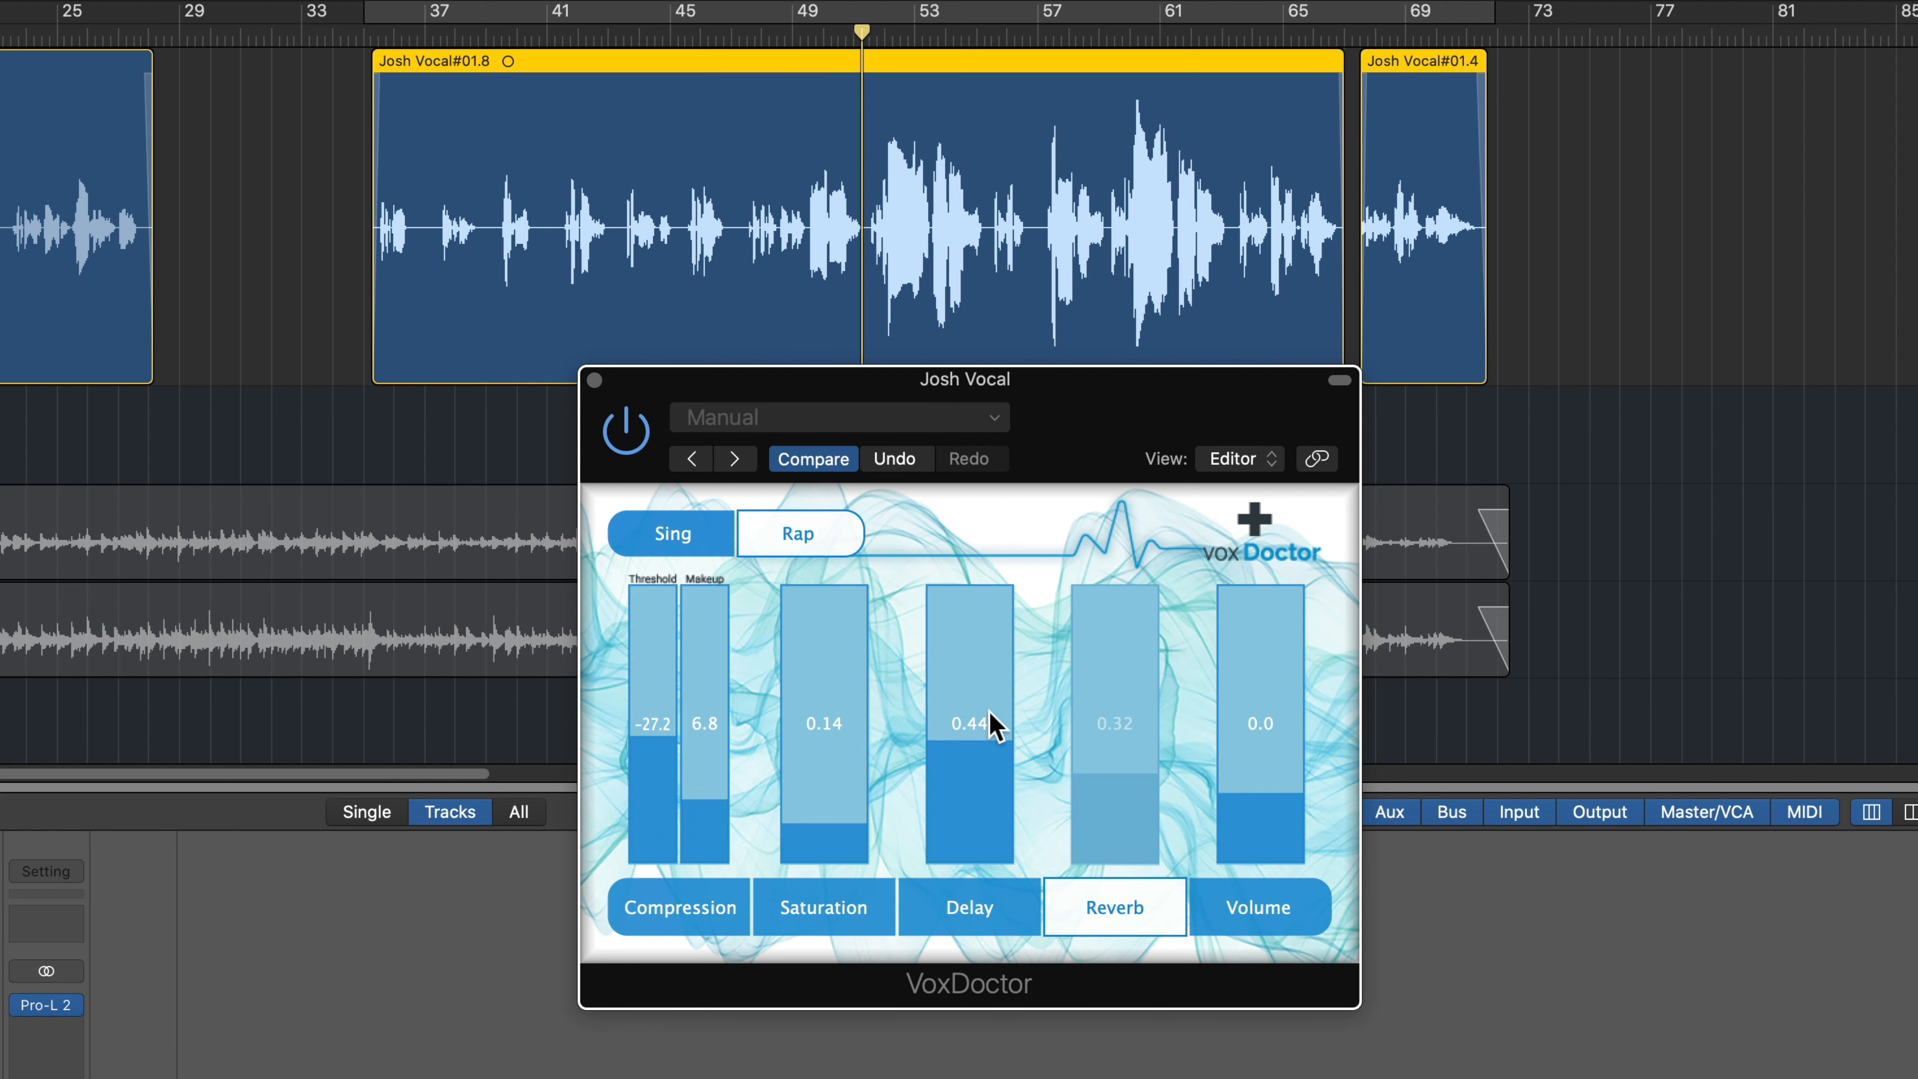
drag(977, 771, 958, 714)
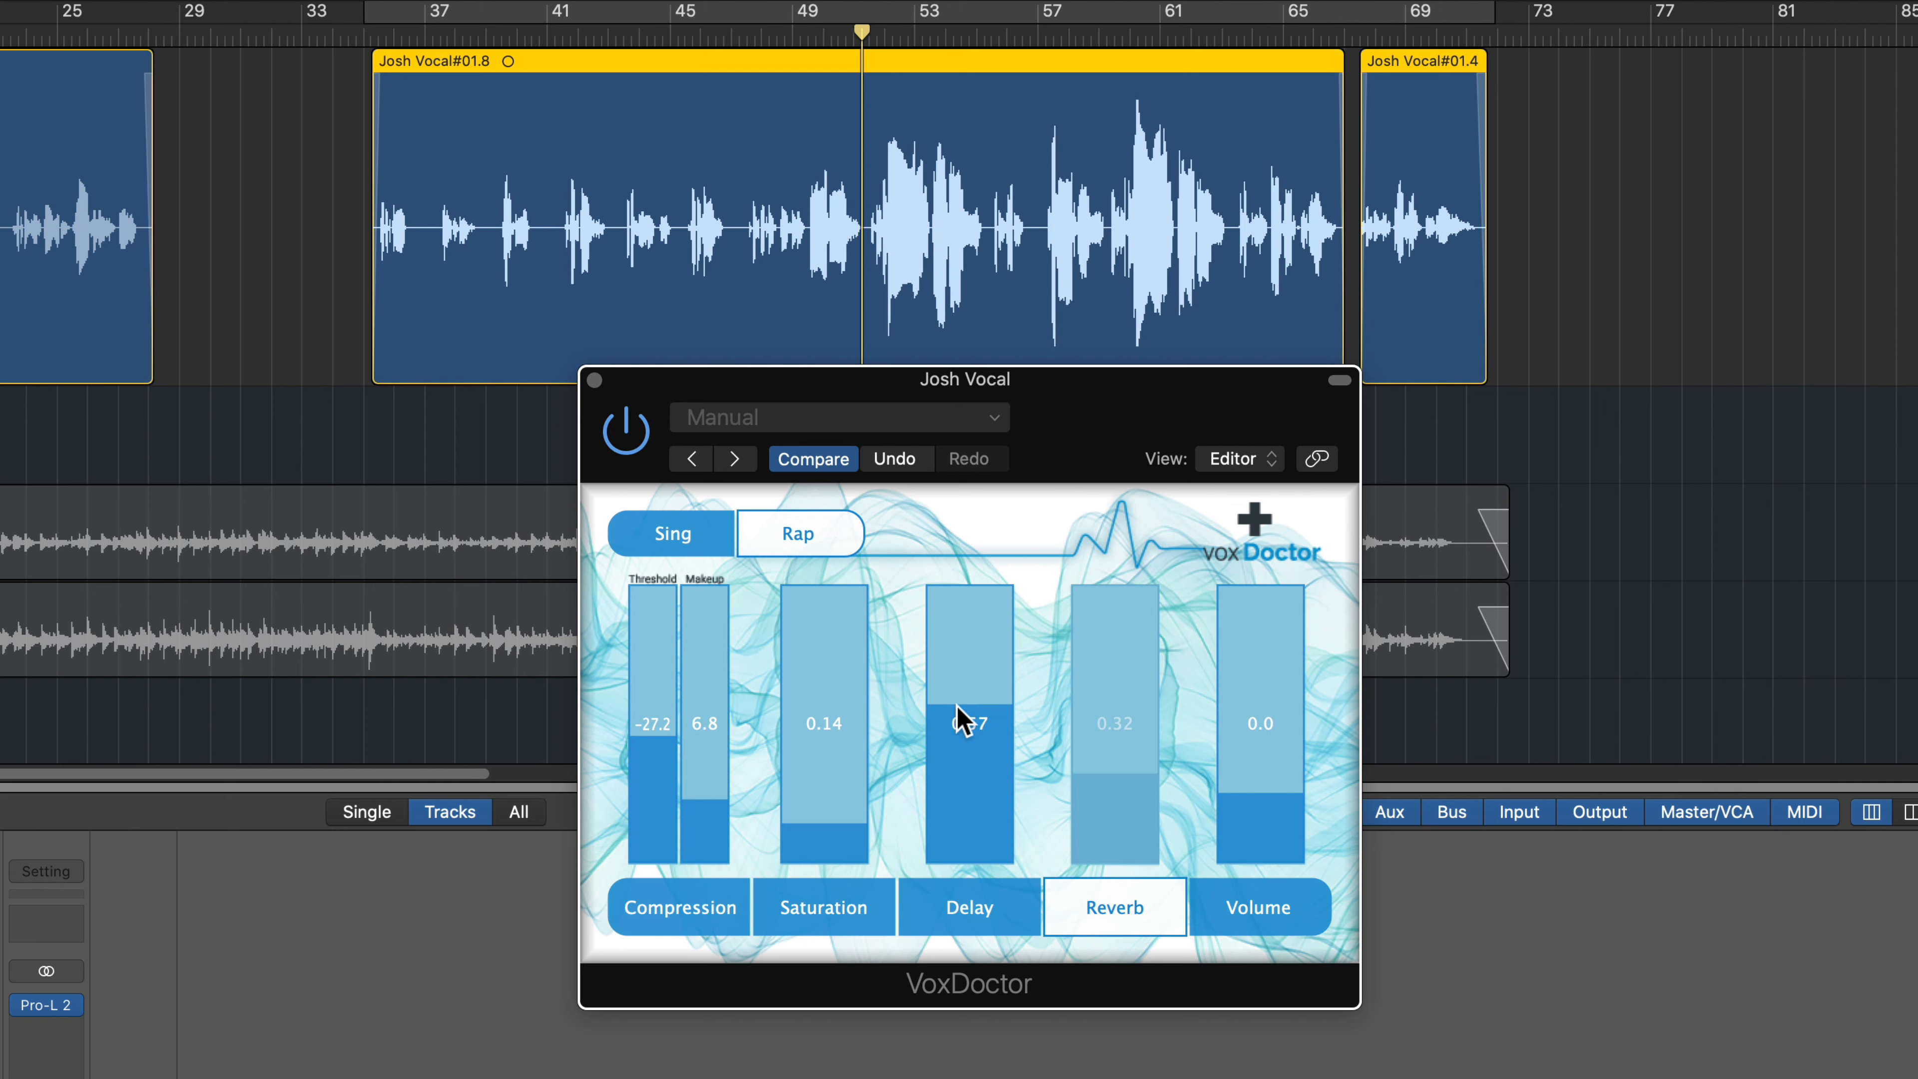
Enable Reverb and raise it to 0.76 while auditioning the vocal from about bar 47
click(1133, 911)
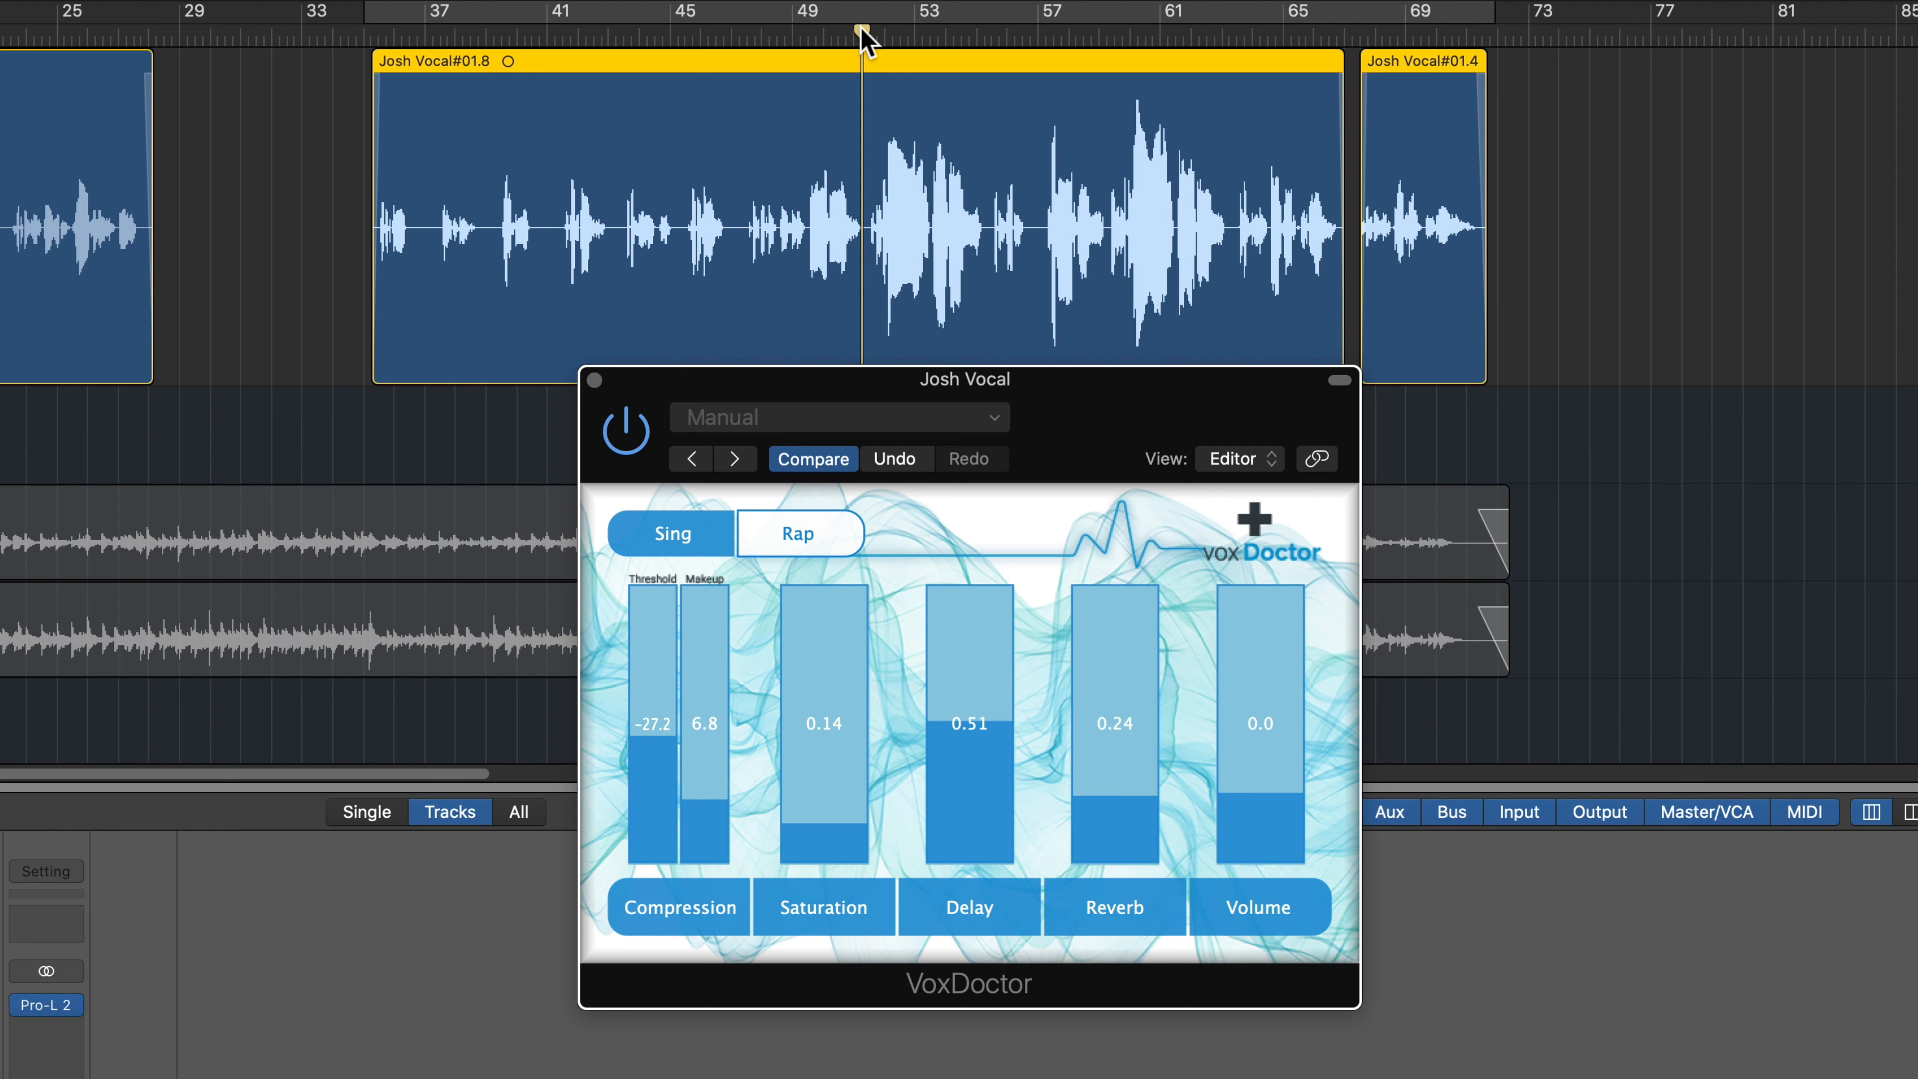
drag(862, 34, 746, 34)
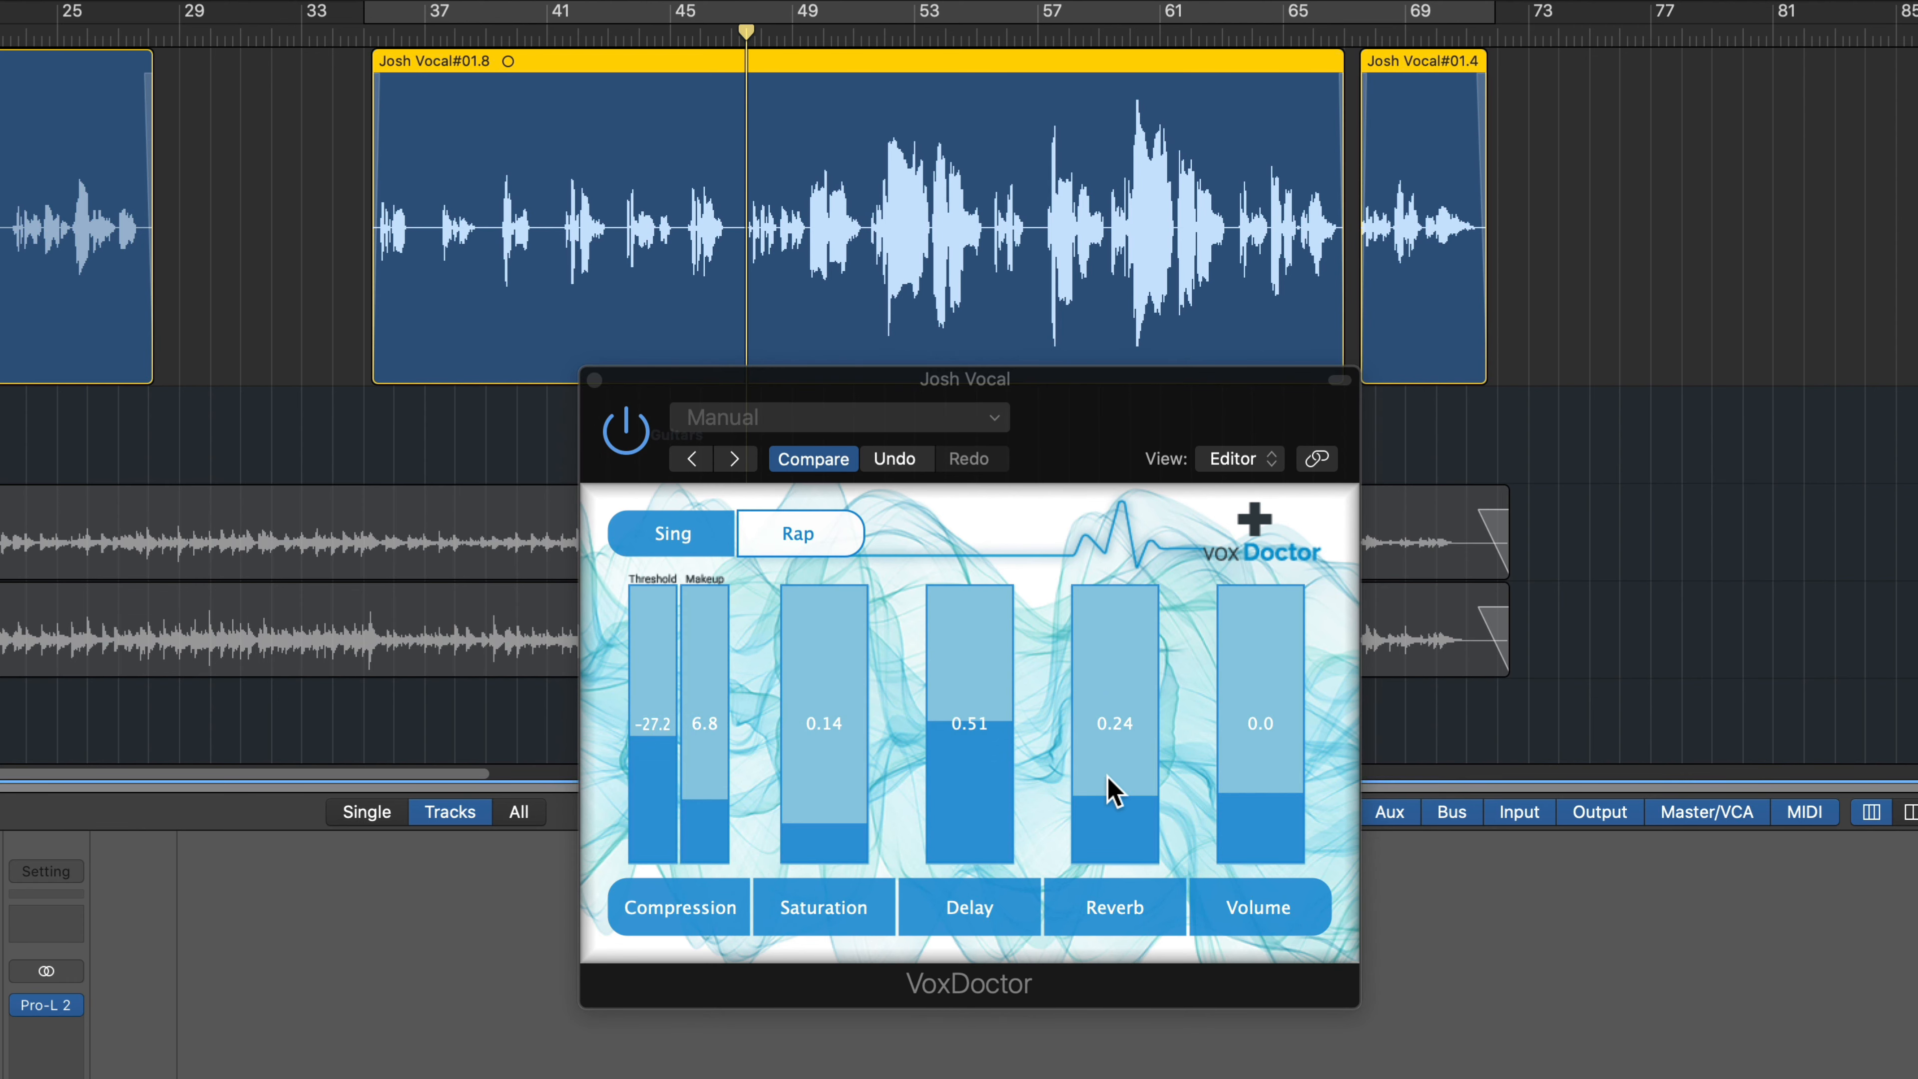
drag(1110, 792, 1096, 665)
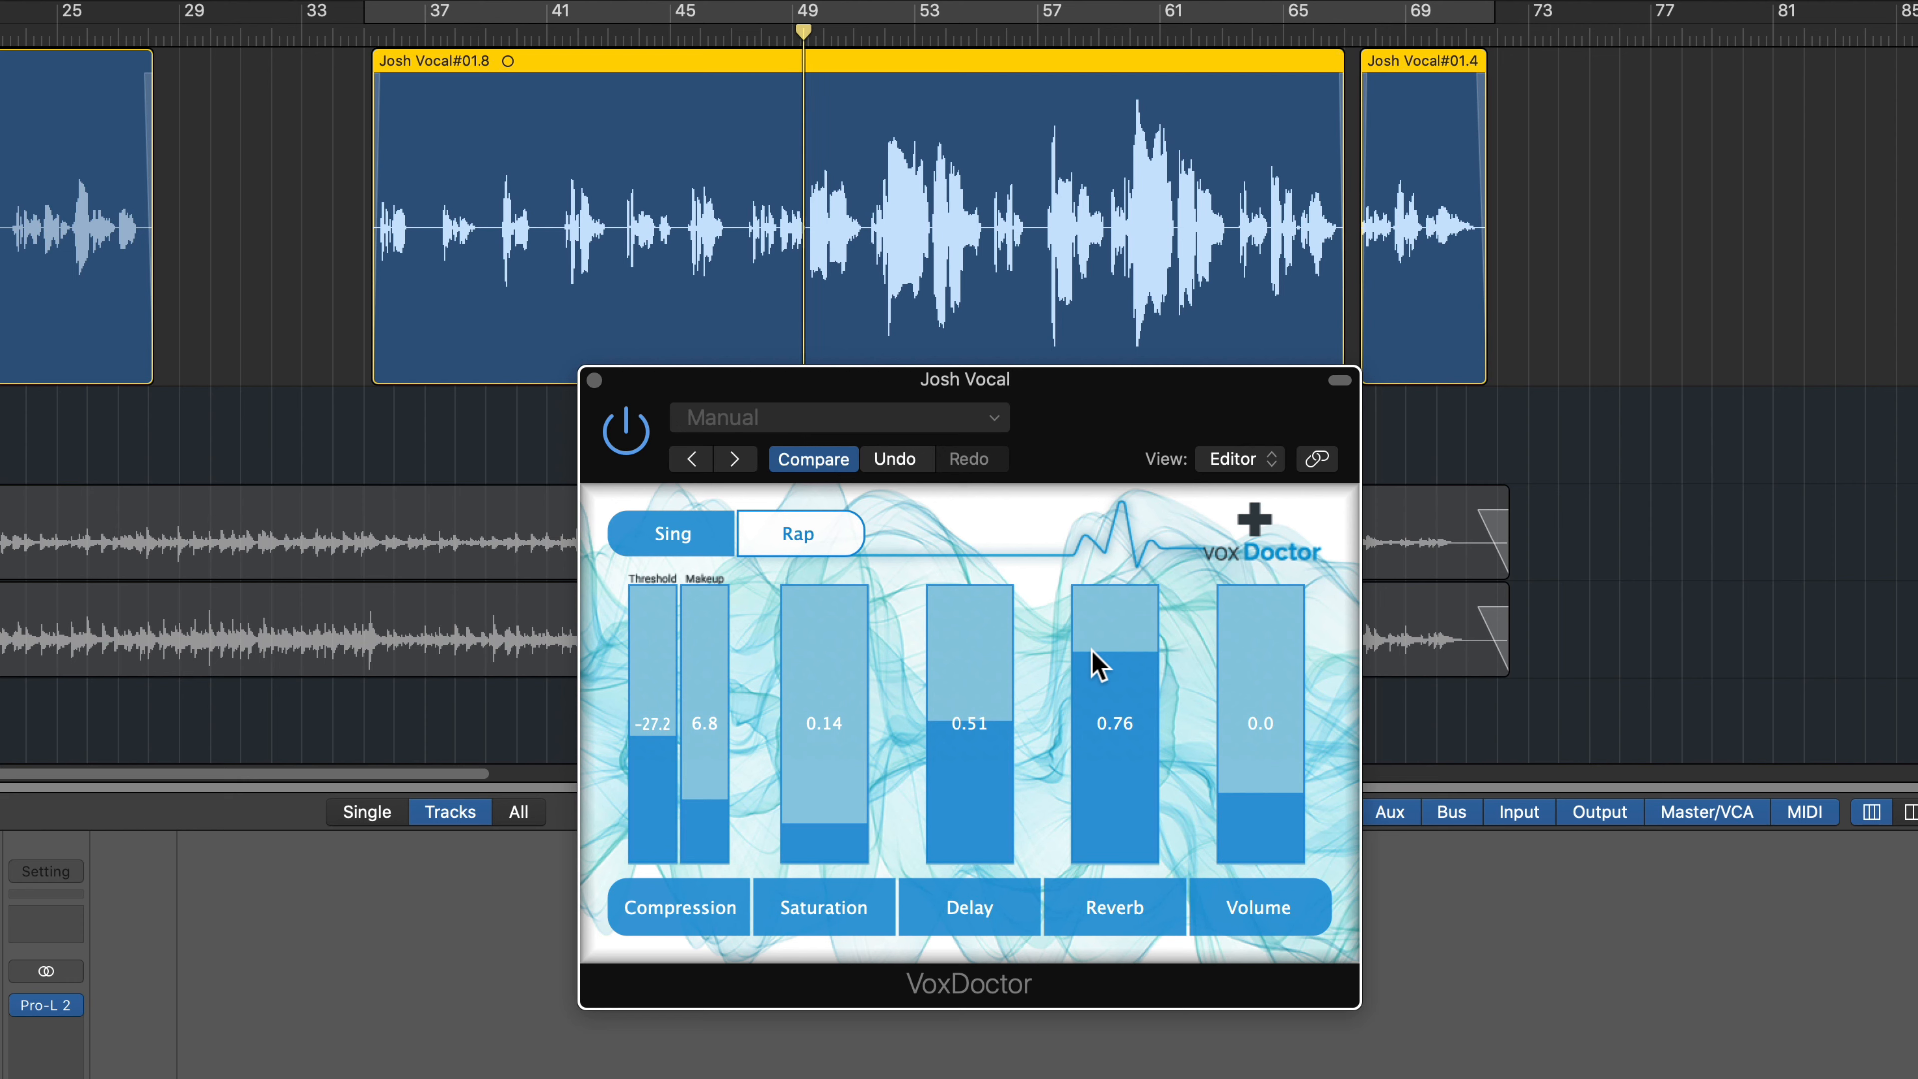
Set VoxDoctor's reverb to 0.40 while the vocal plays
drag(1092, 650, 1106, 752)
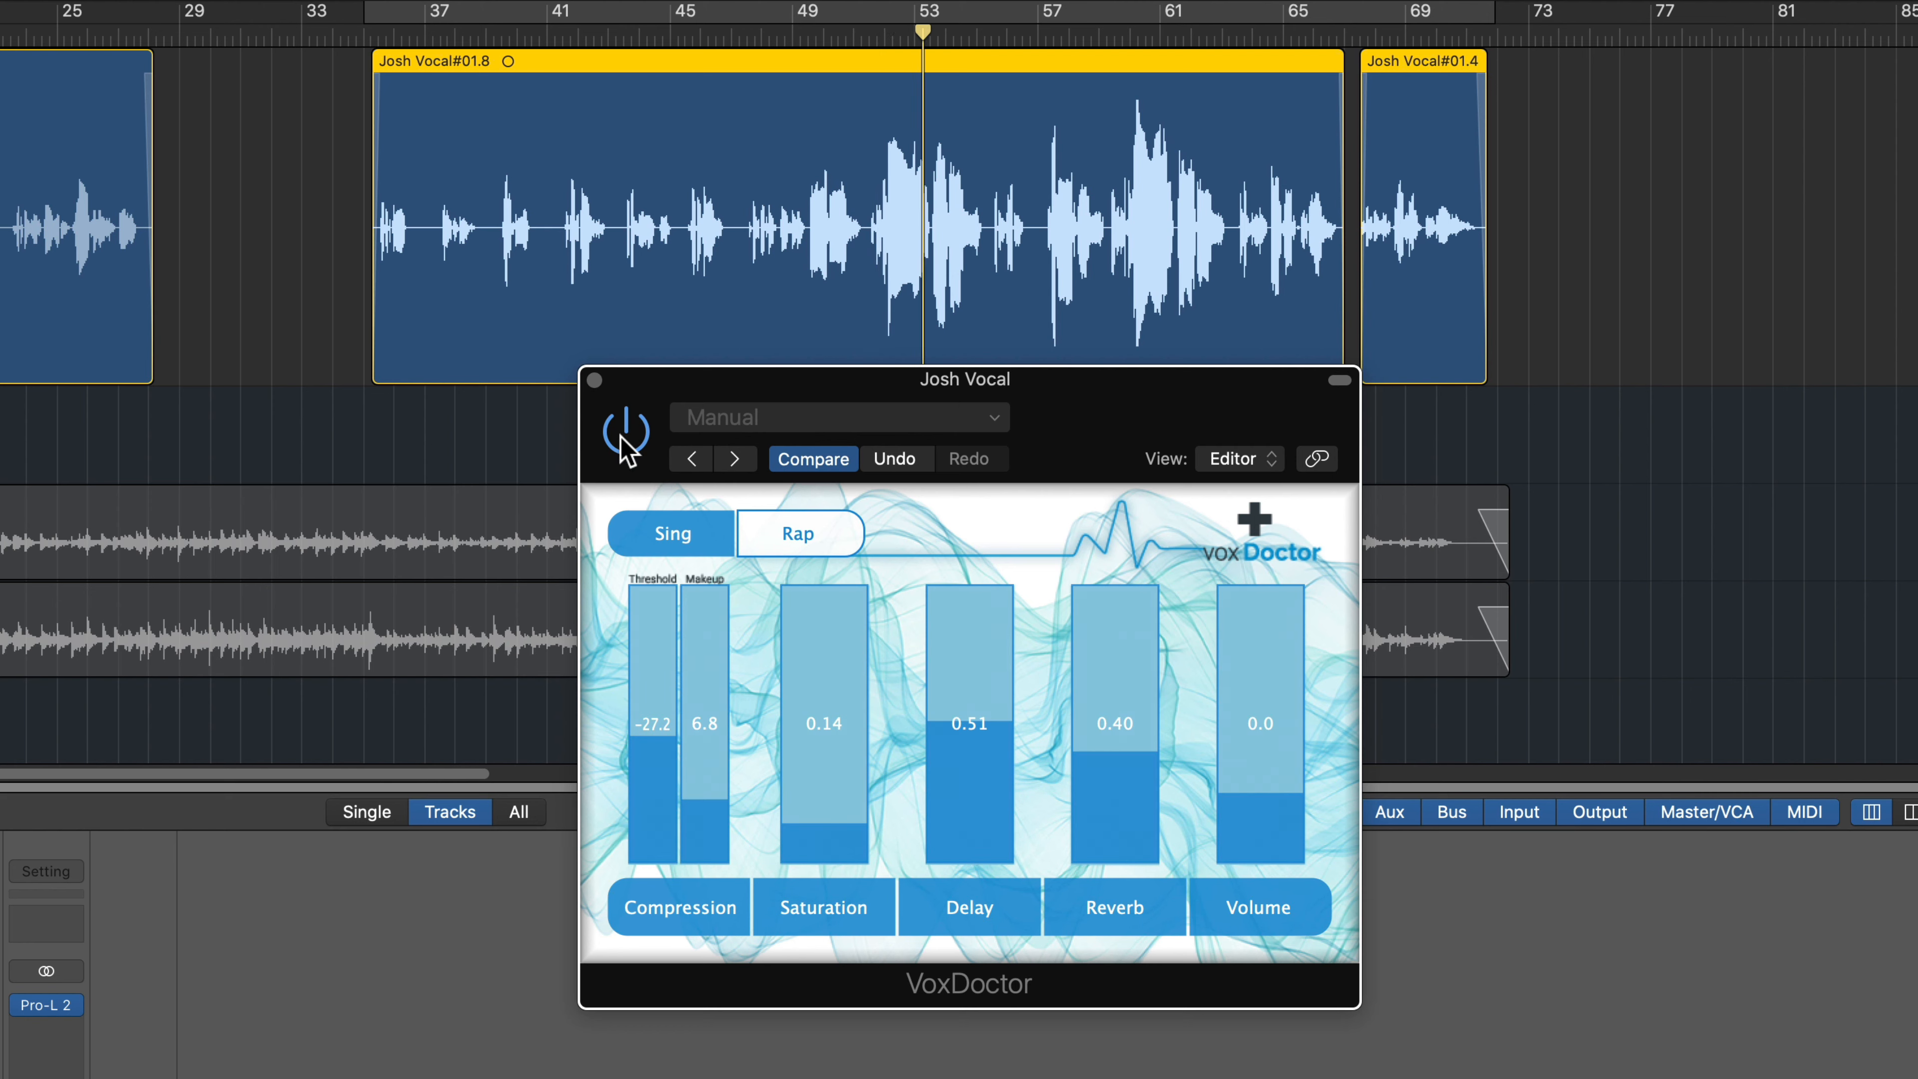
Play the vocal with the other tracks across the cycle range from bar 35, alternately bypassing and re-enabling VoxDoctor to compare the sound
drag(738, 15, 1036, 12)
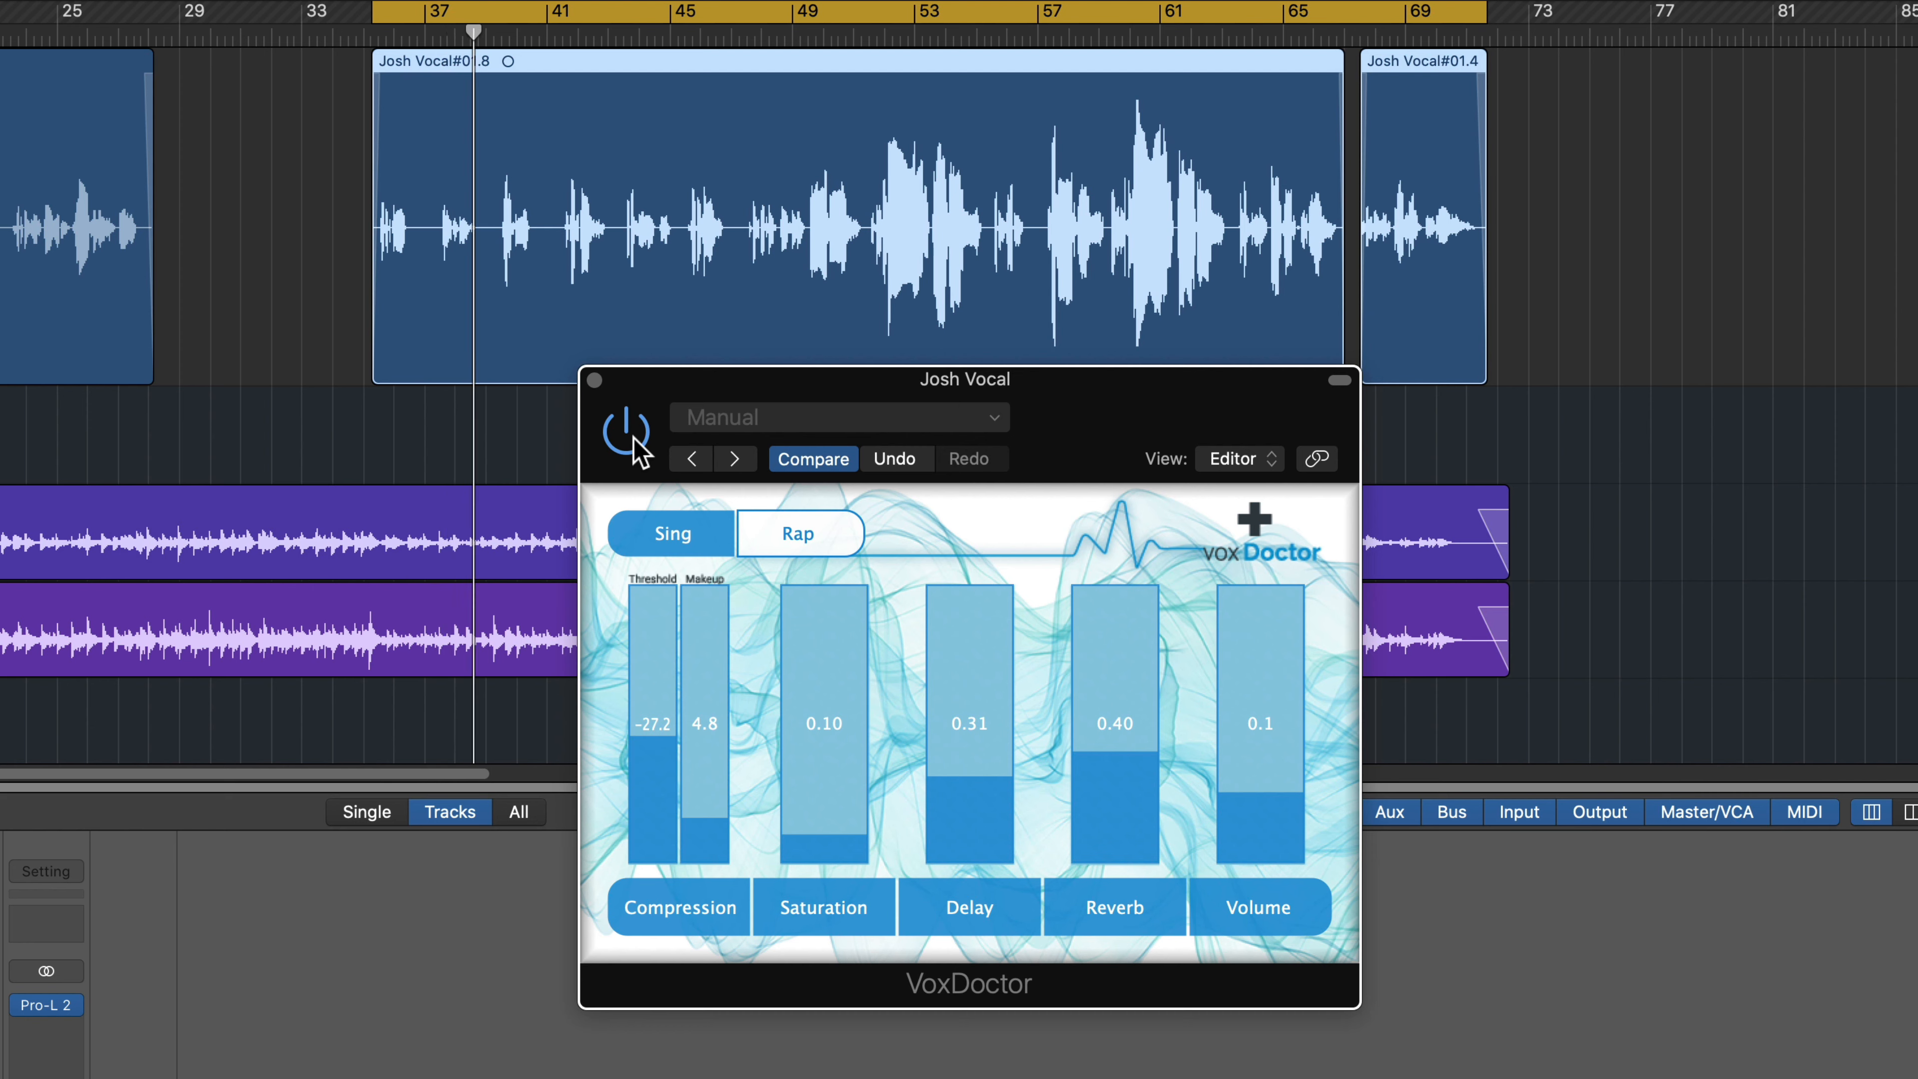
click(628, 432)
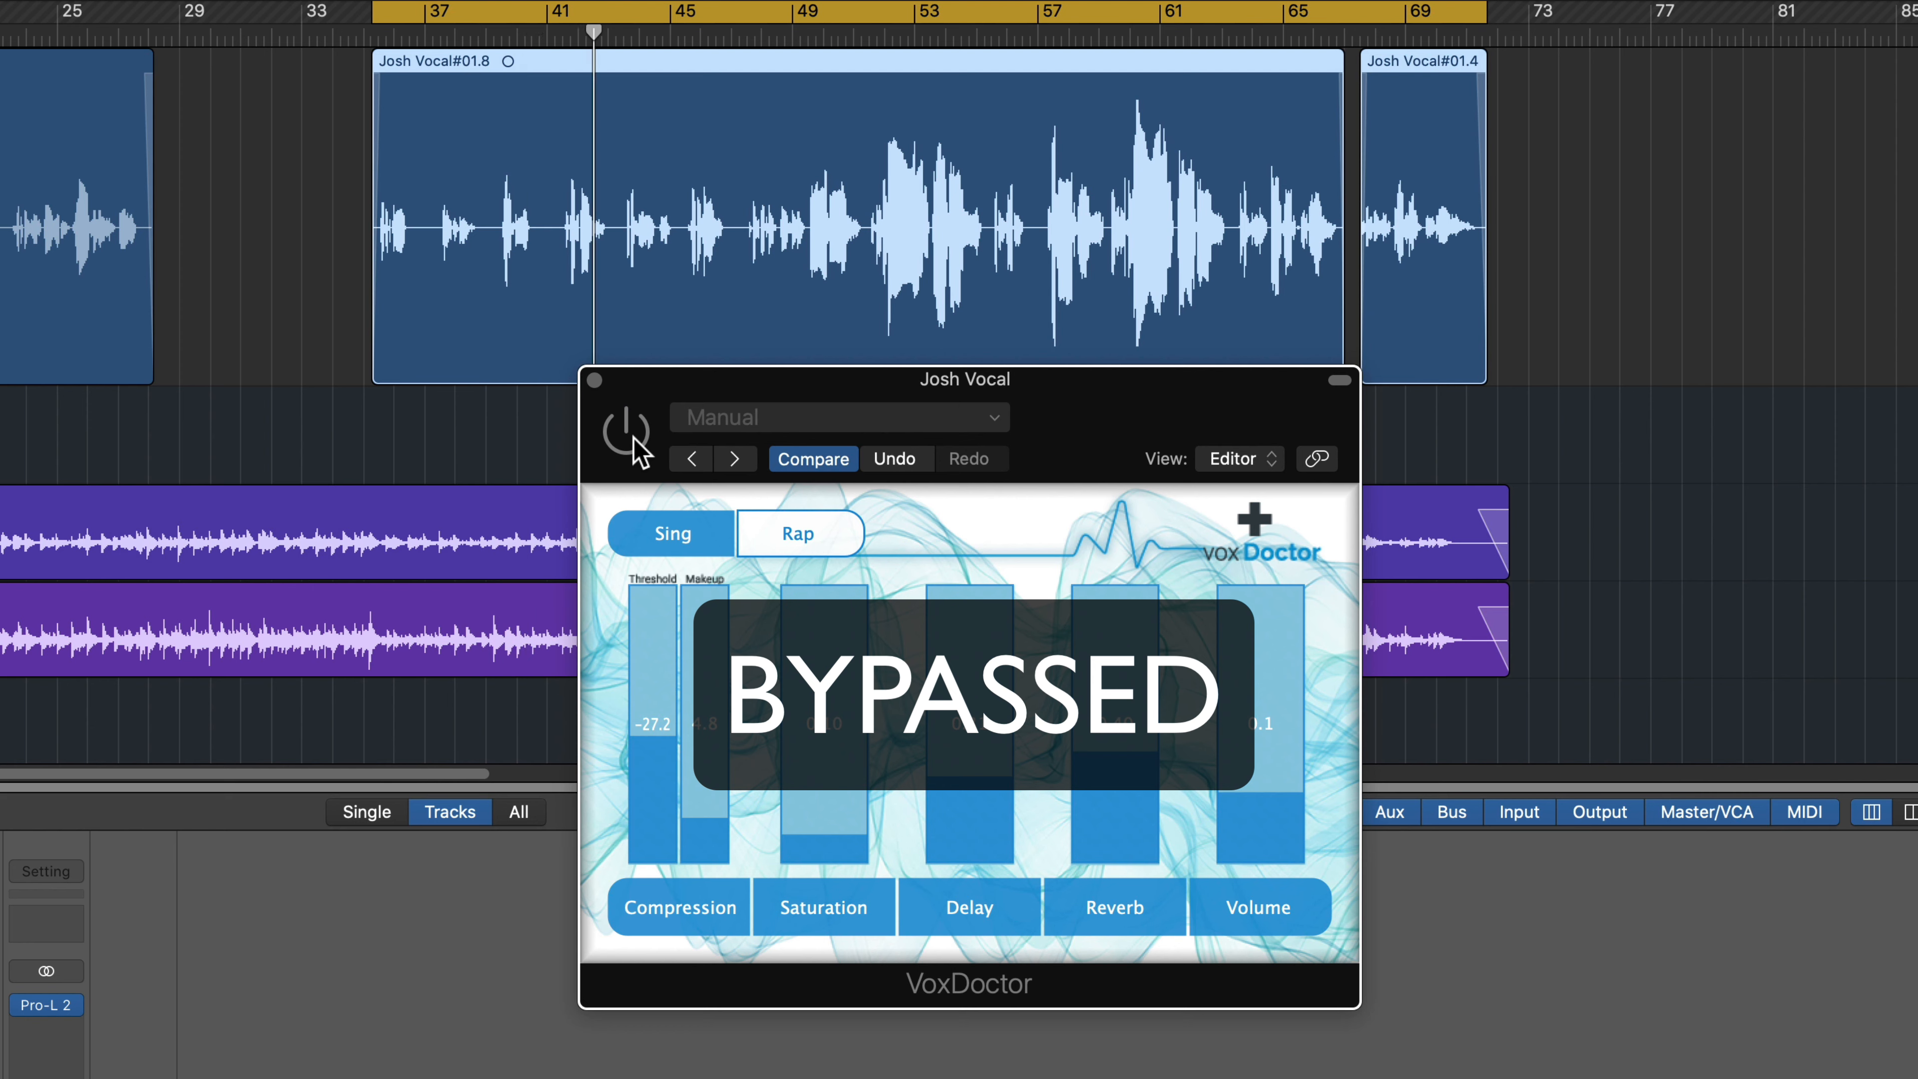
click(633, 440)
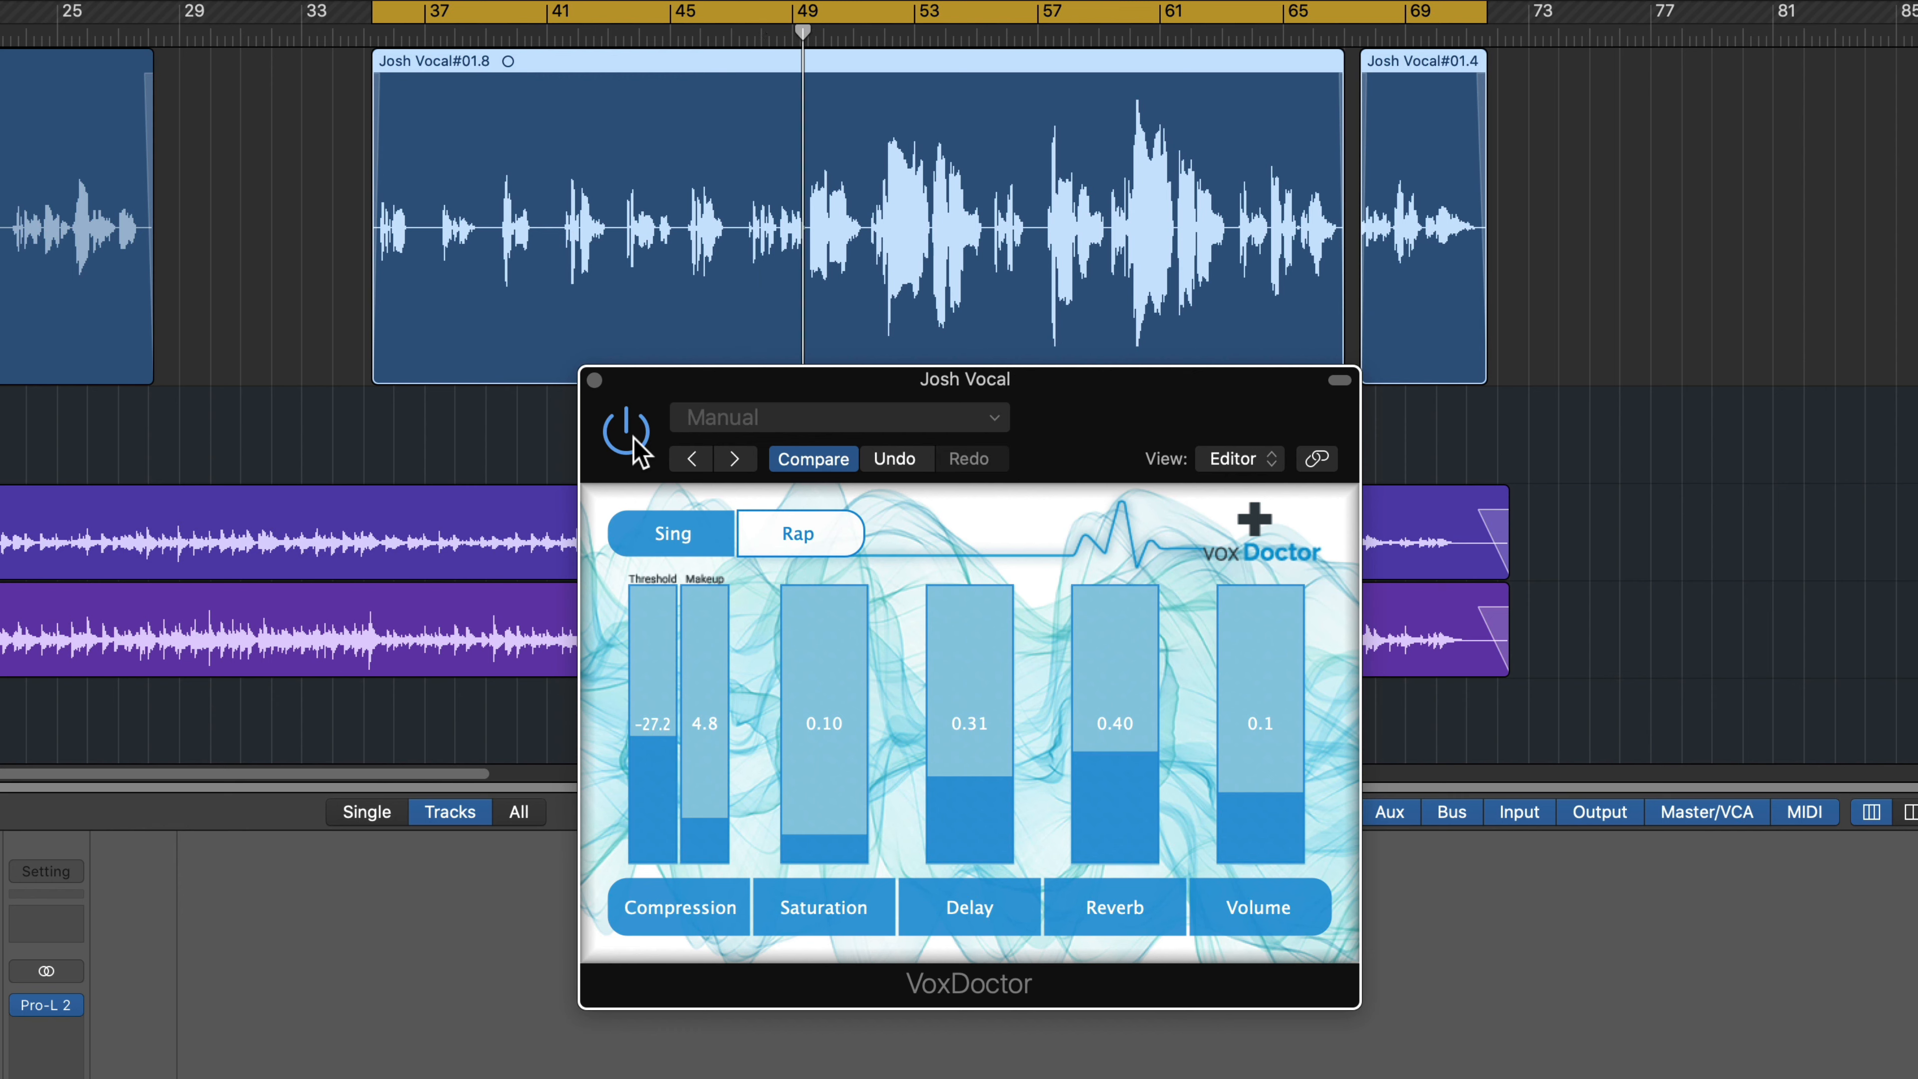
click(633, 440)
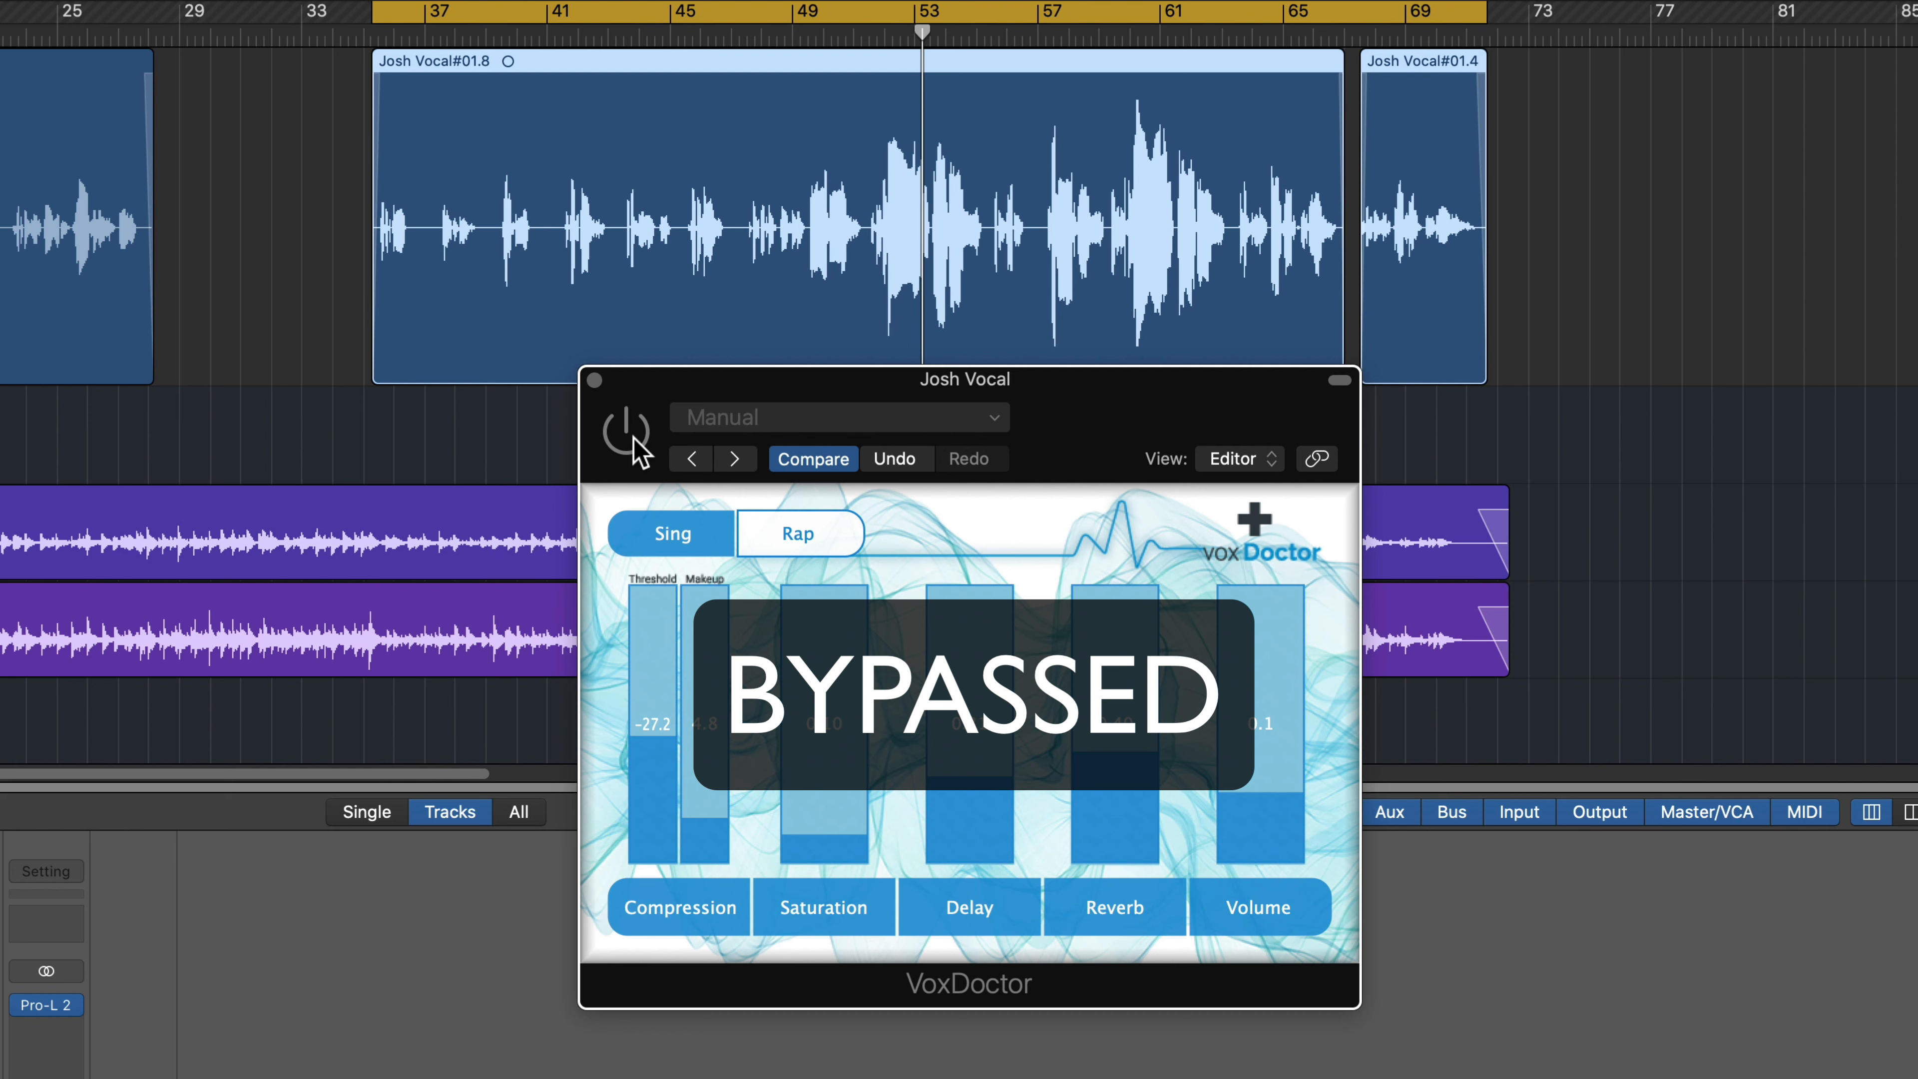
click(635, 441)
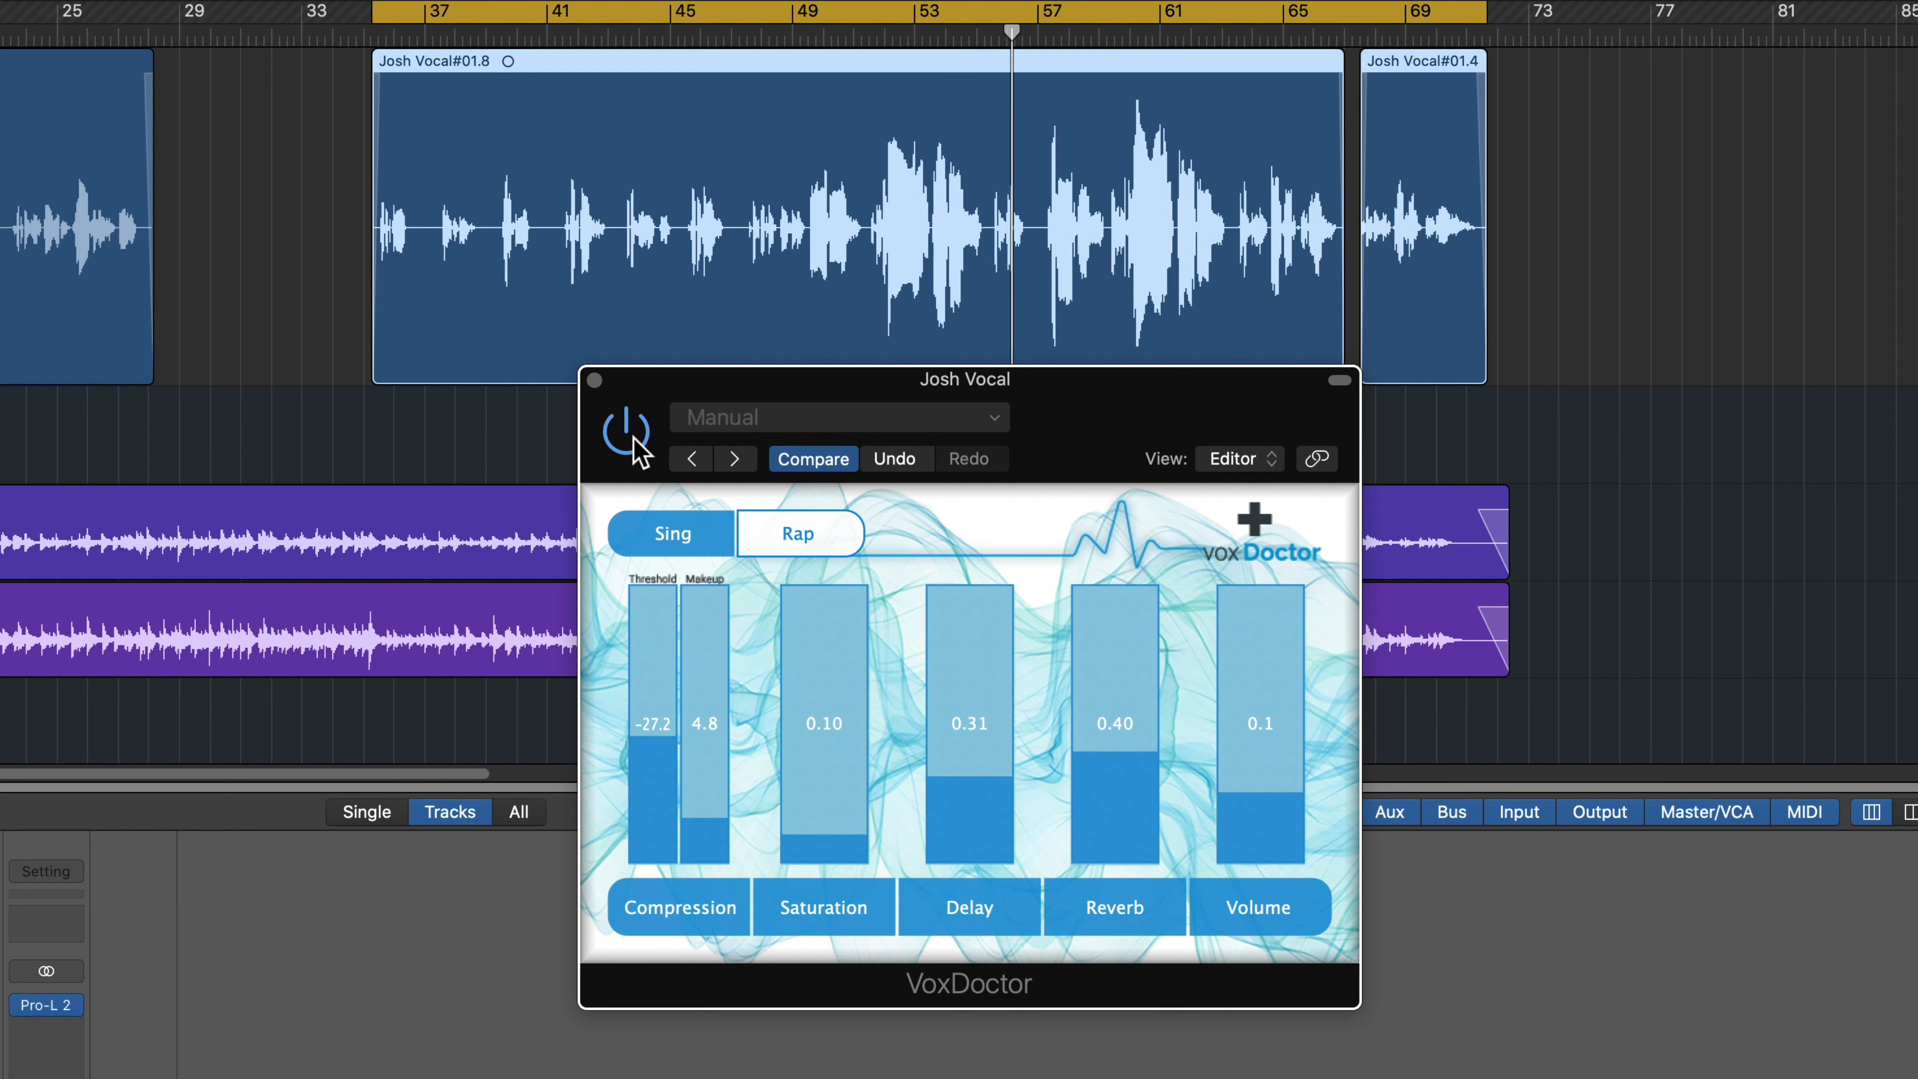
click(632, 438)
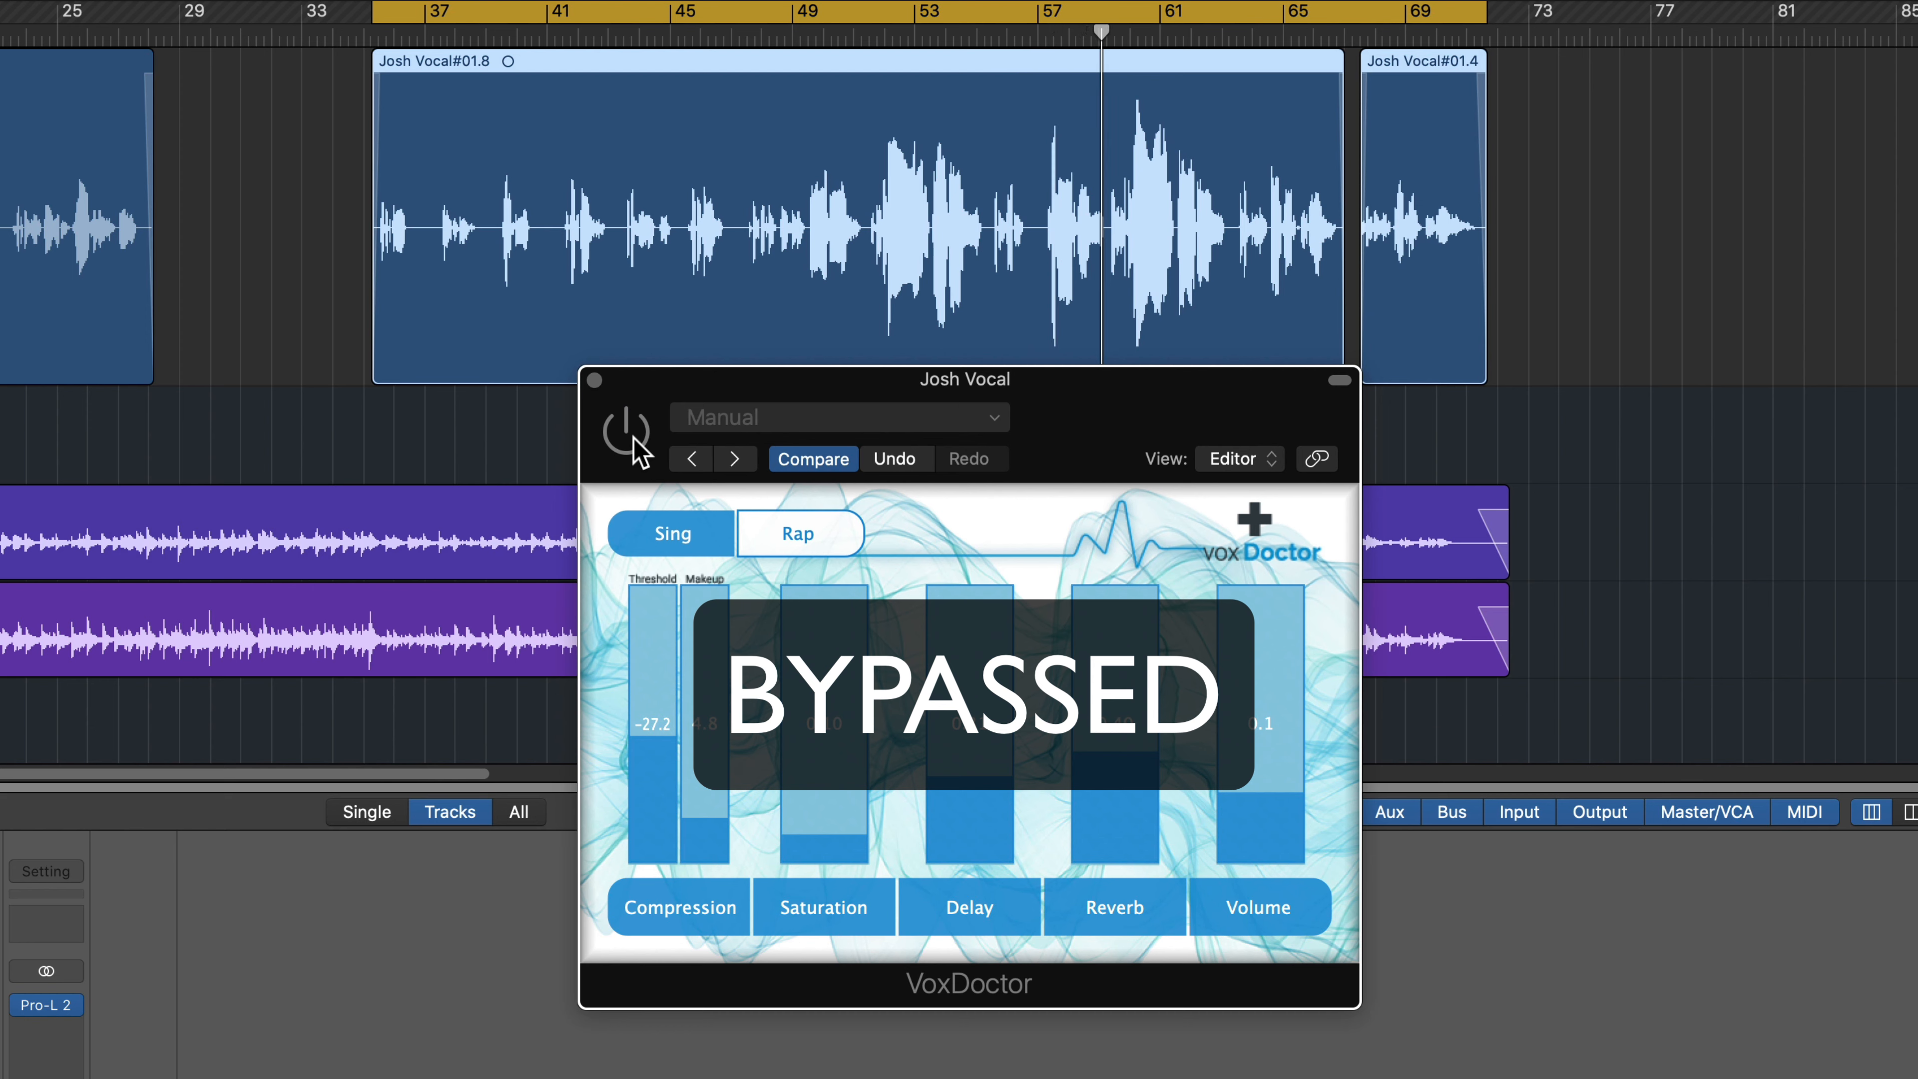
click(632, 438)
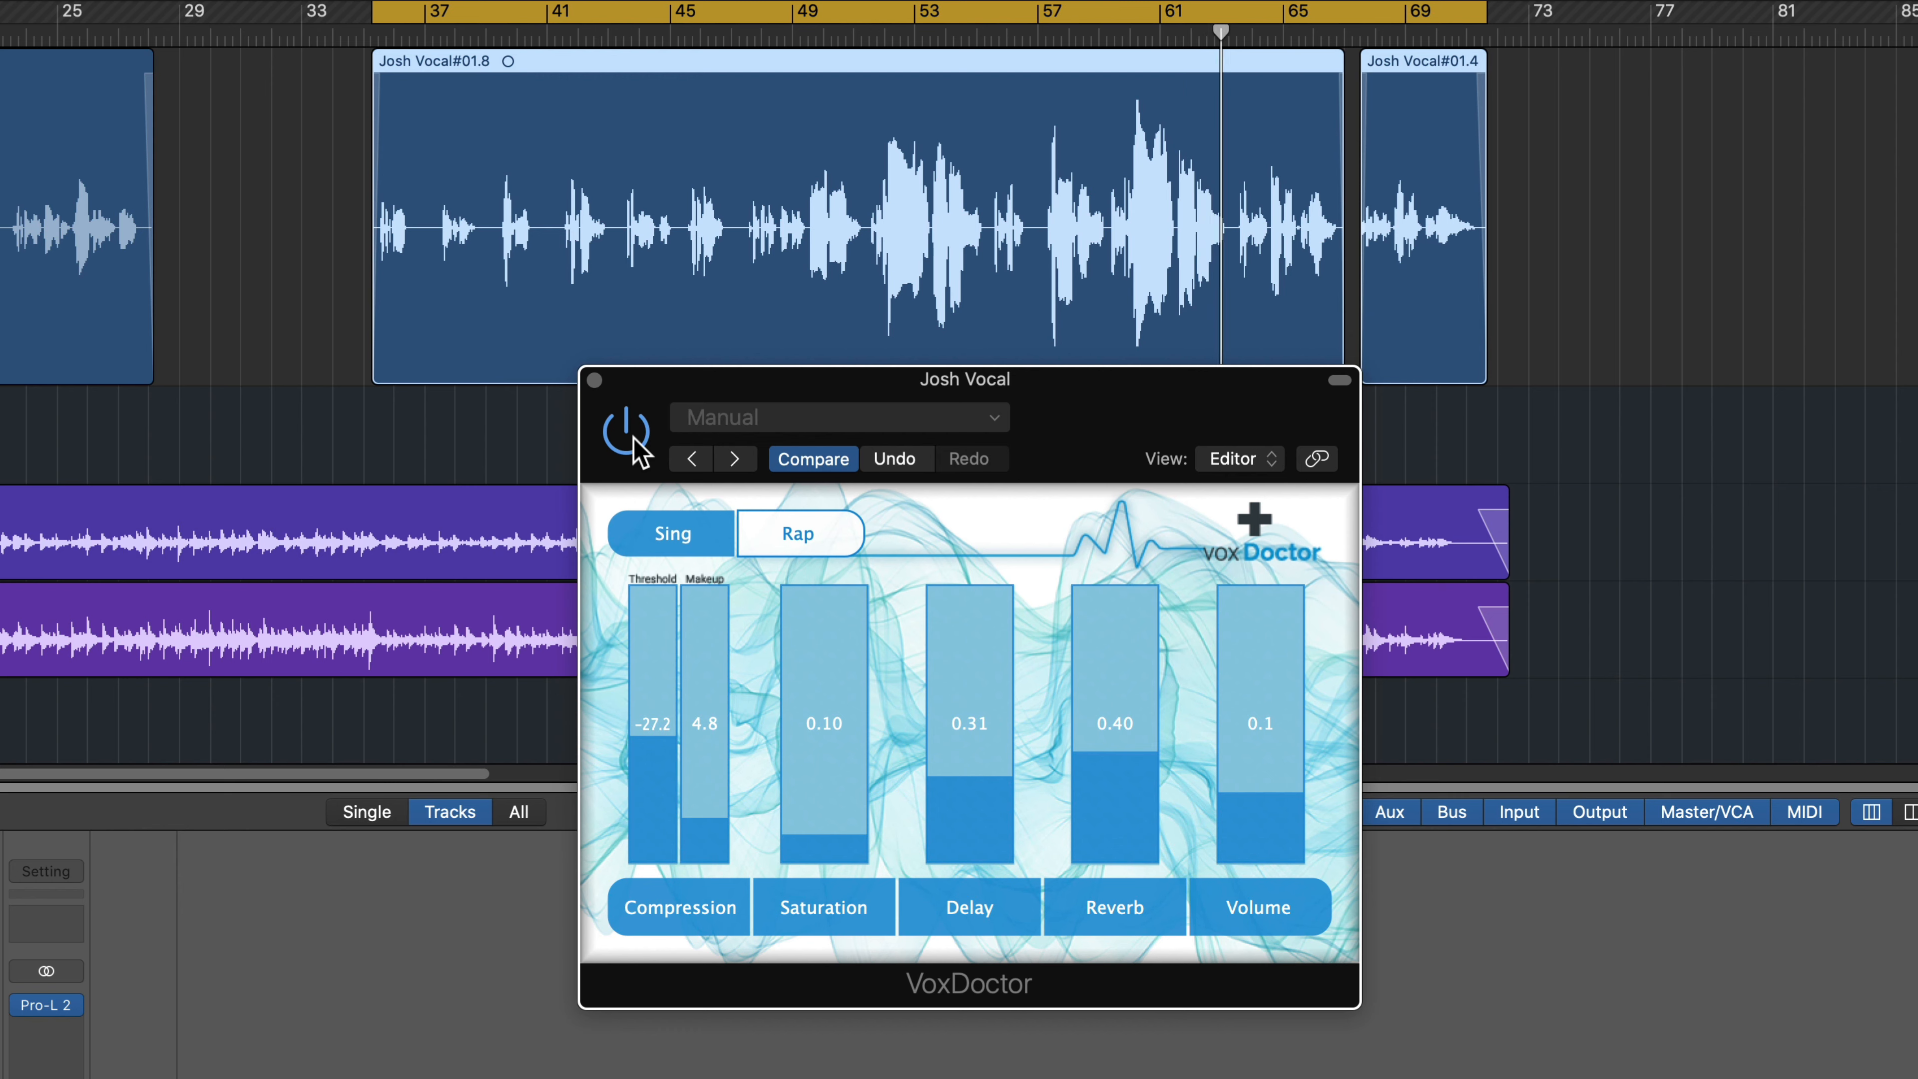
click(633, 440)
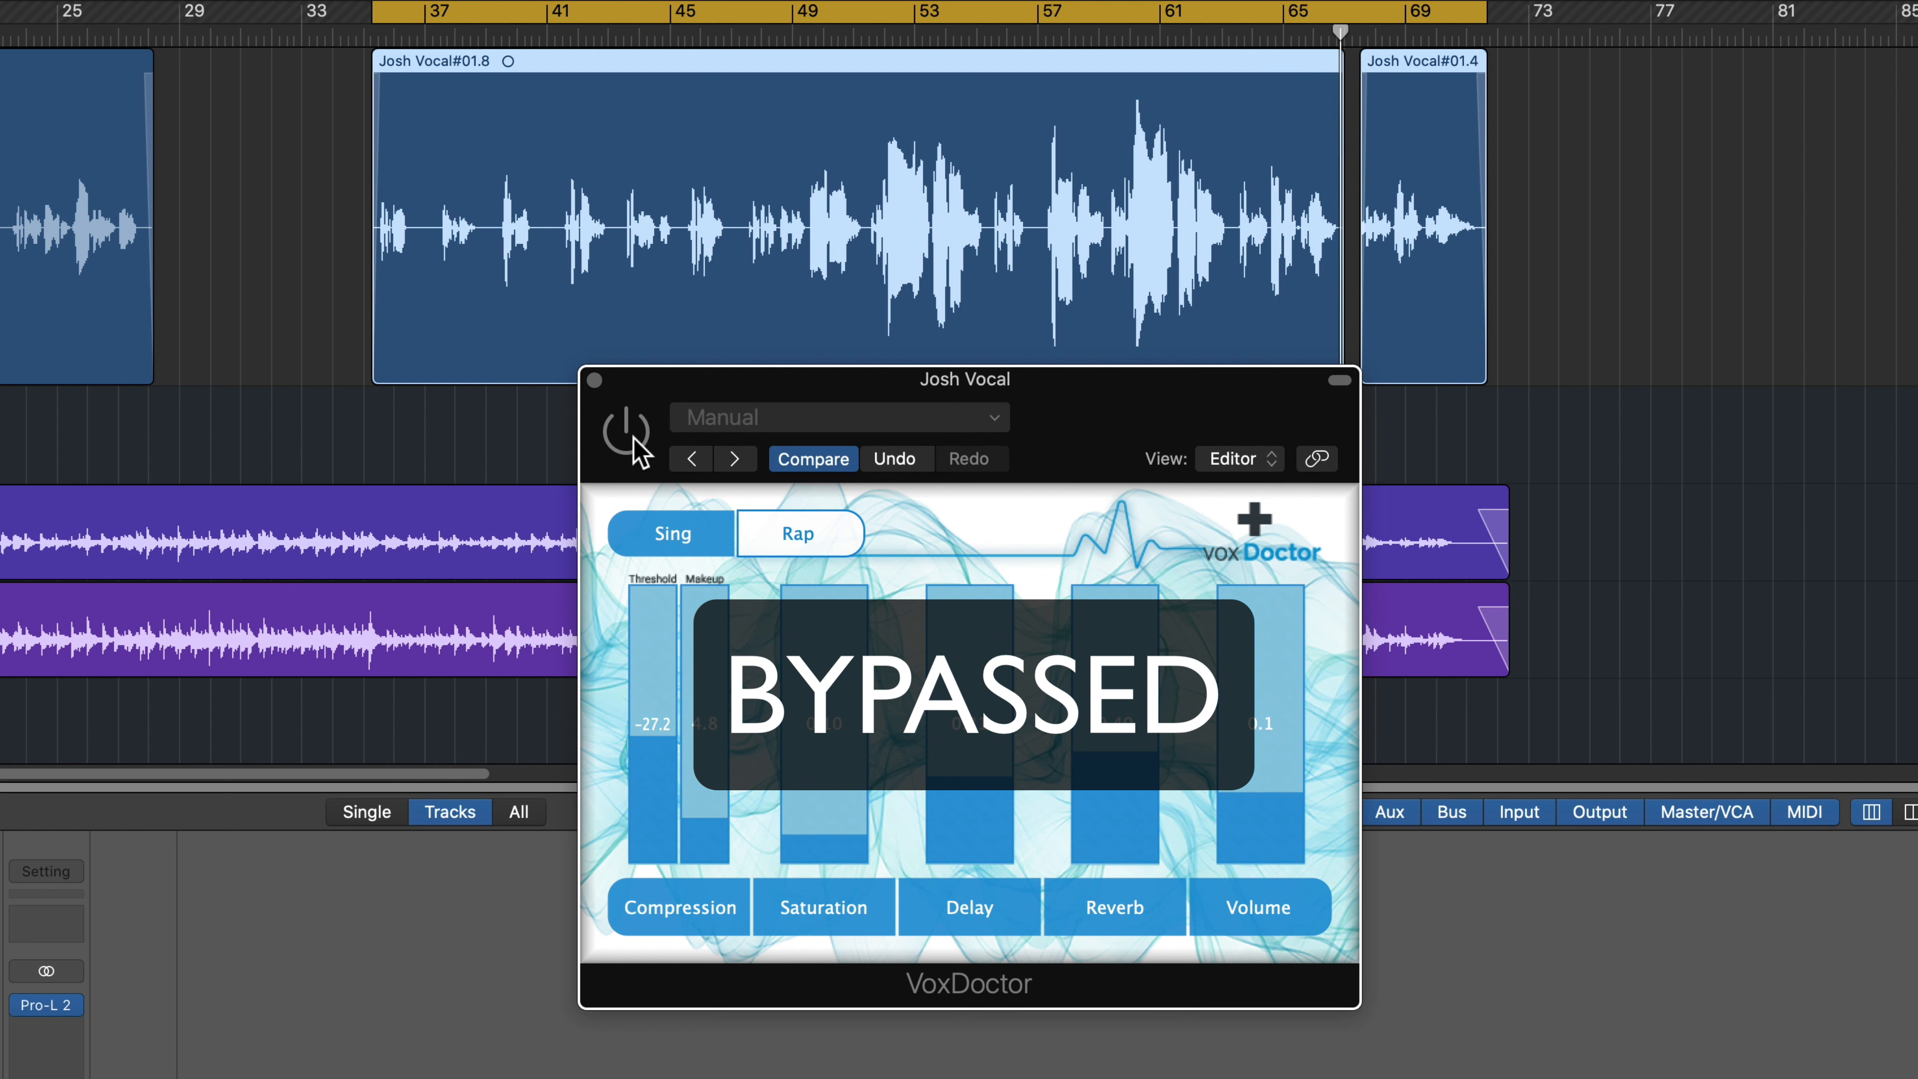
click(633, 438)
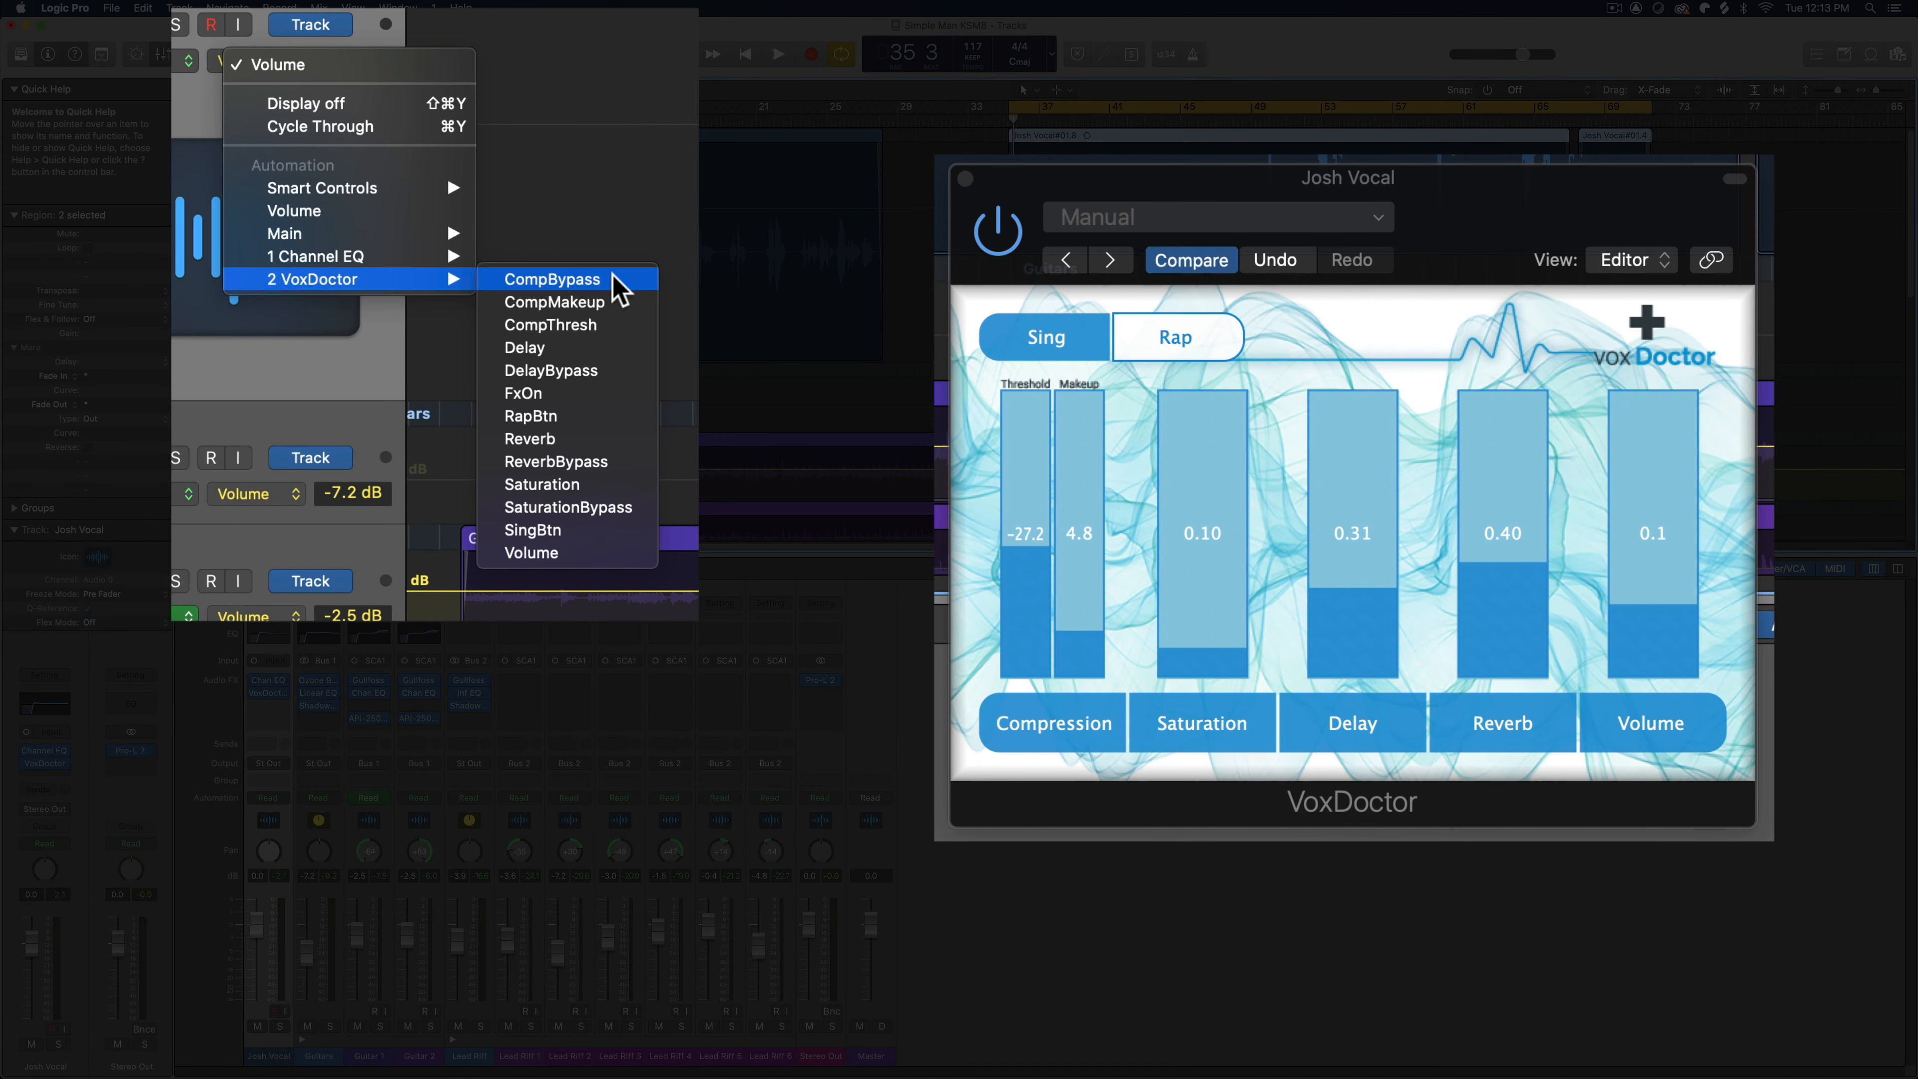
Close the vocal track's automation parameter list without choosing one, and raise VoxDoctor's reverb to 0.61 and delay to 0.38
click(342, 325)
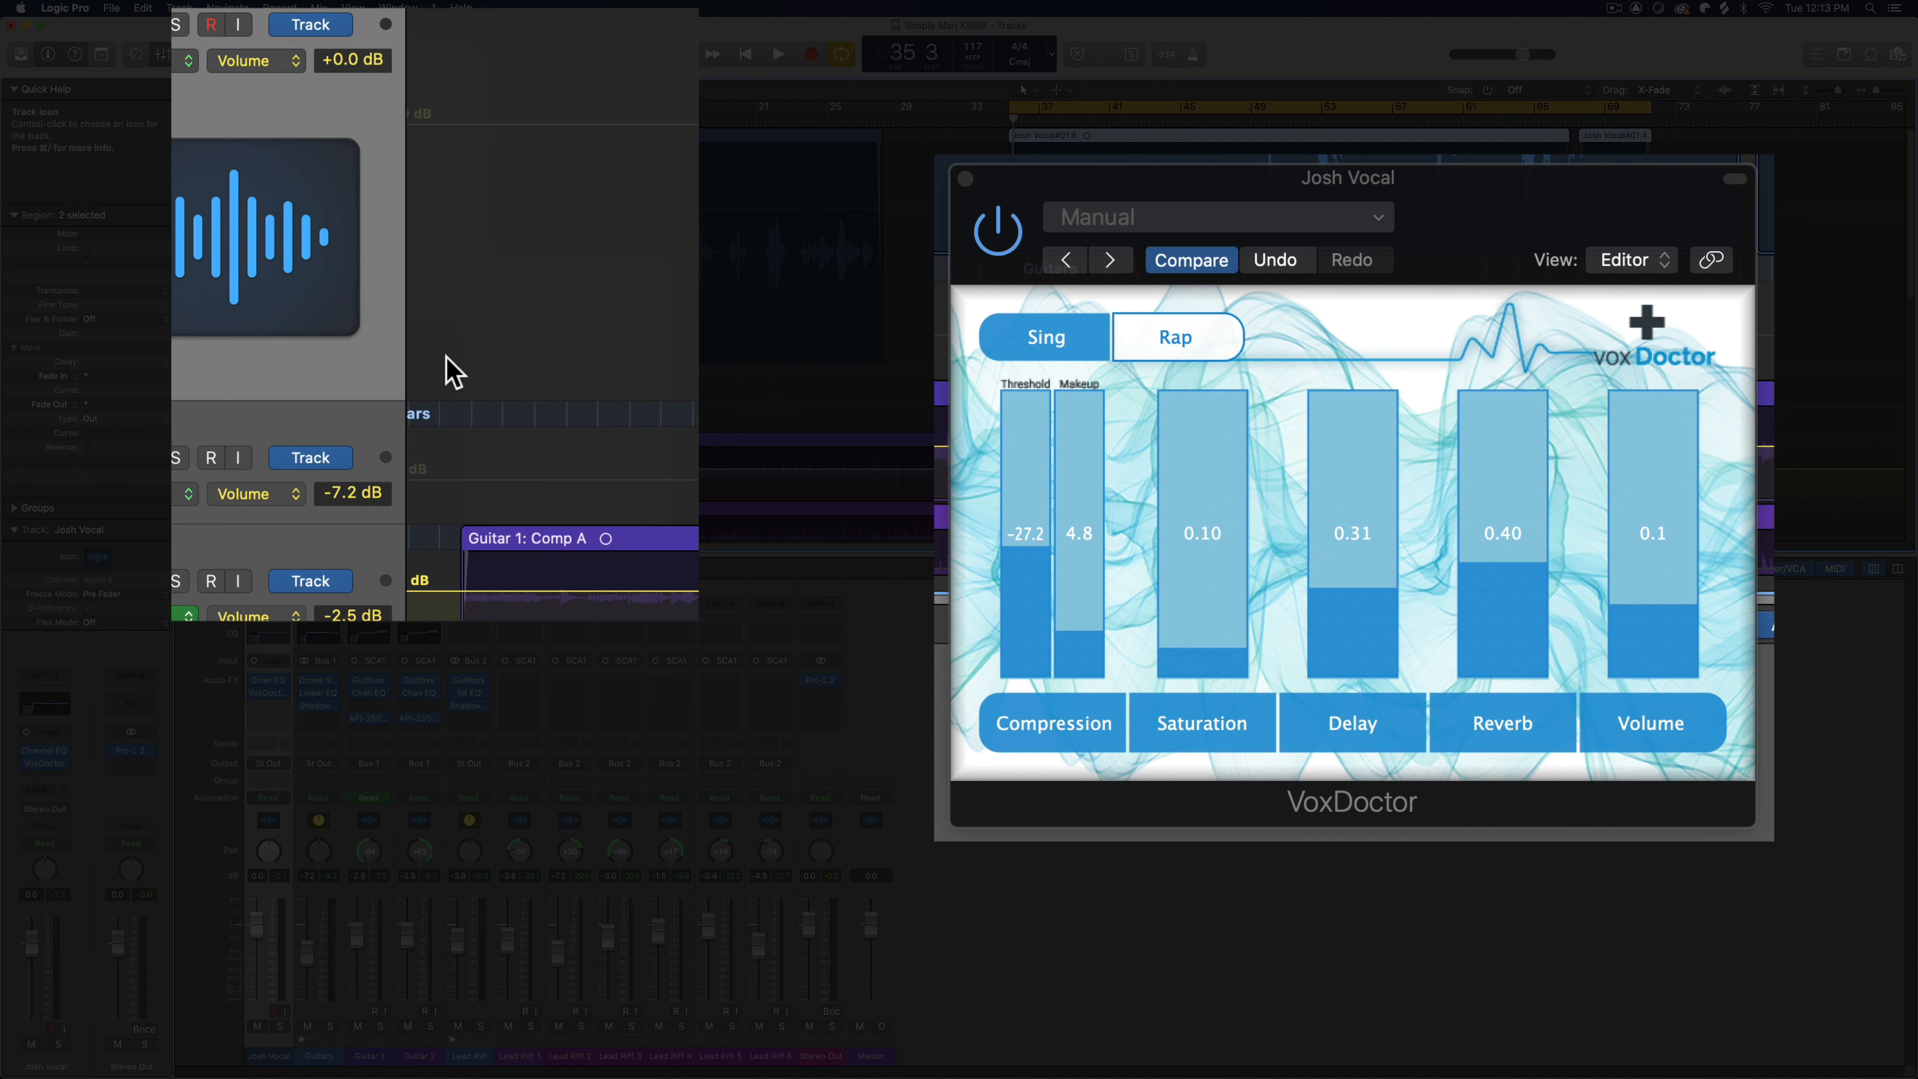
click(1534, 562)
drag(1533, 561, 1511, 504)
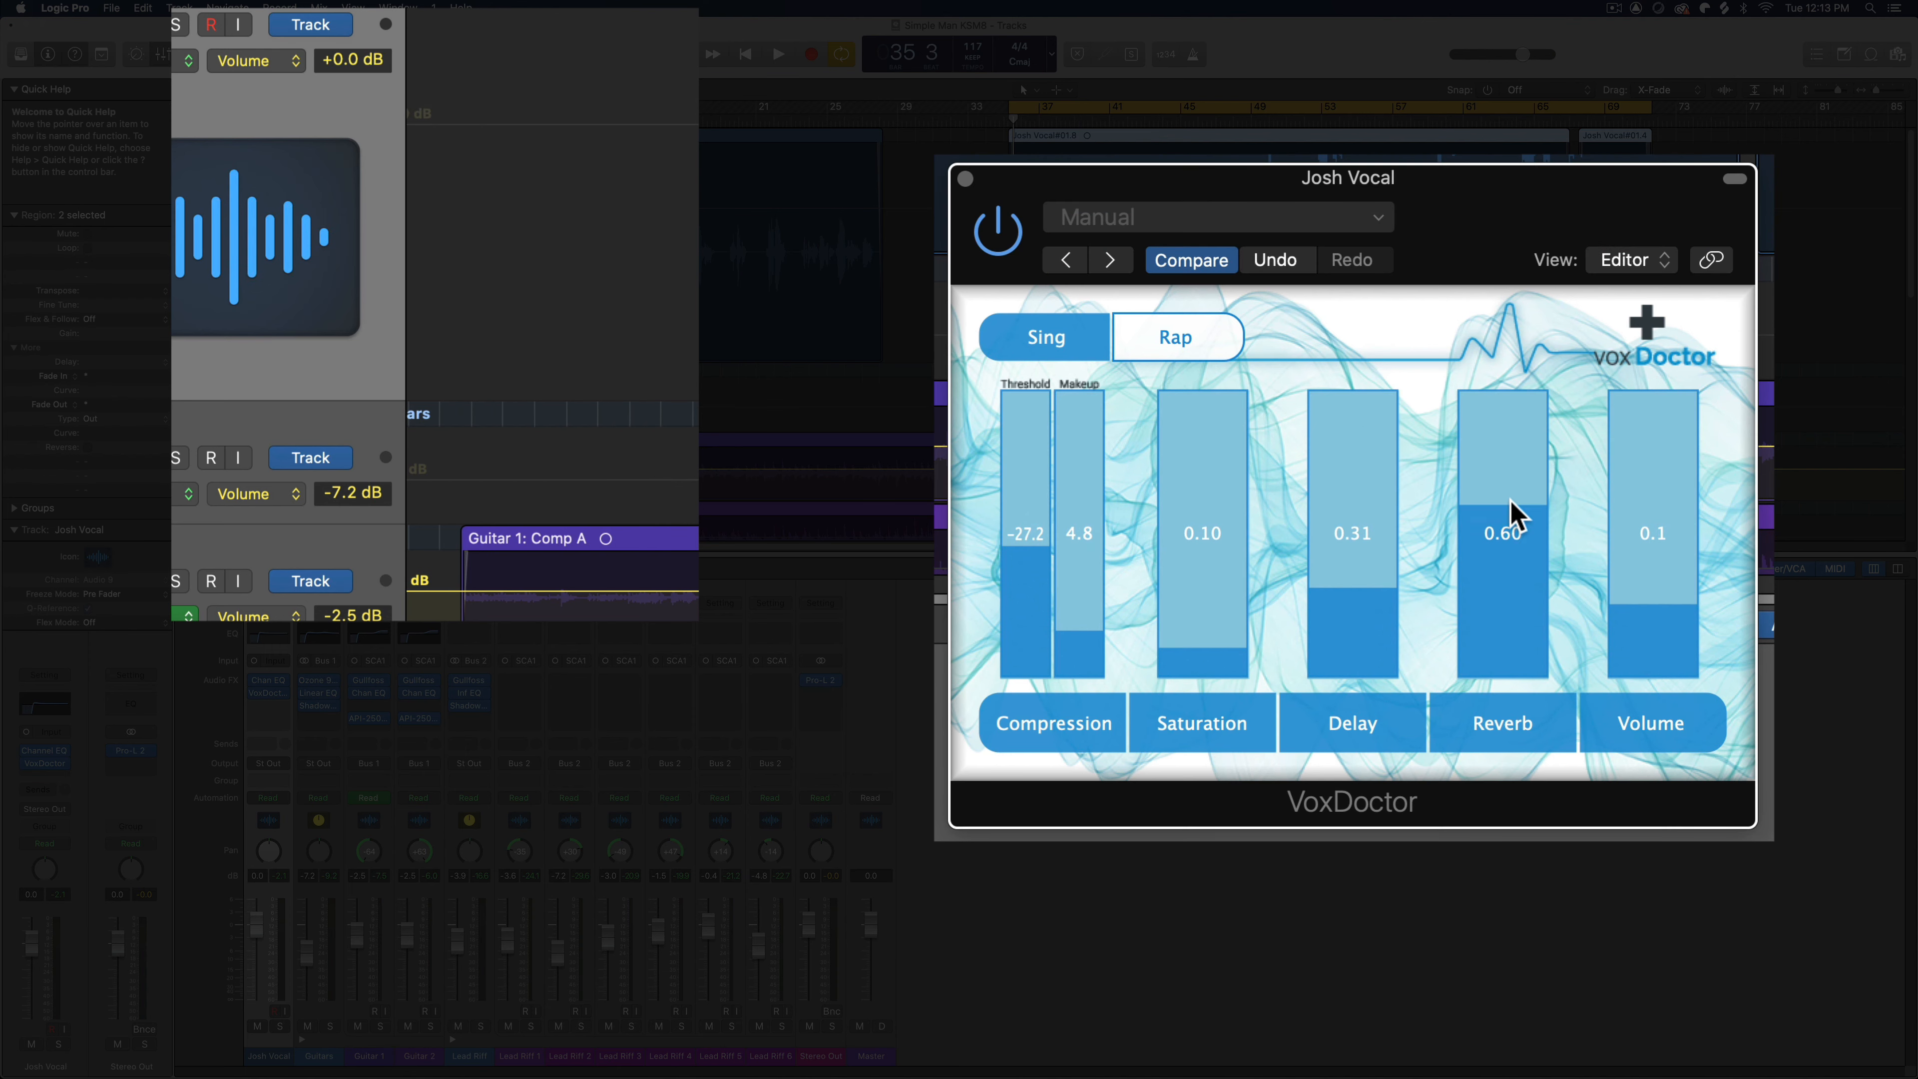
drag(1388, 582, 1332, 583)
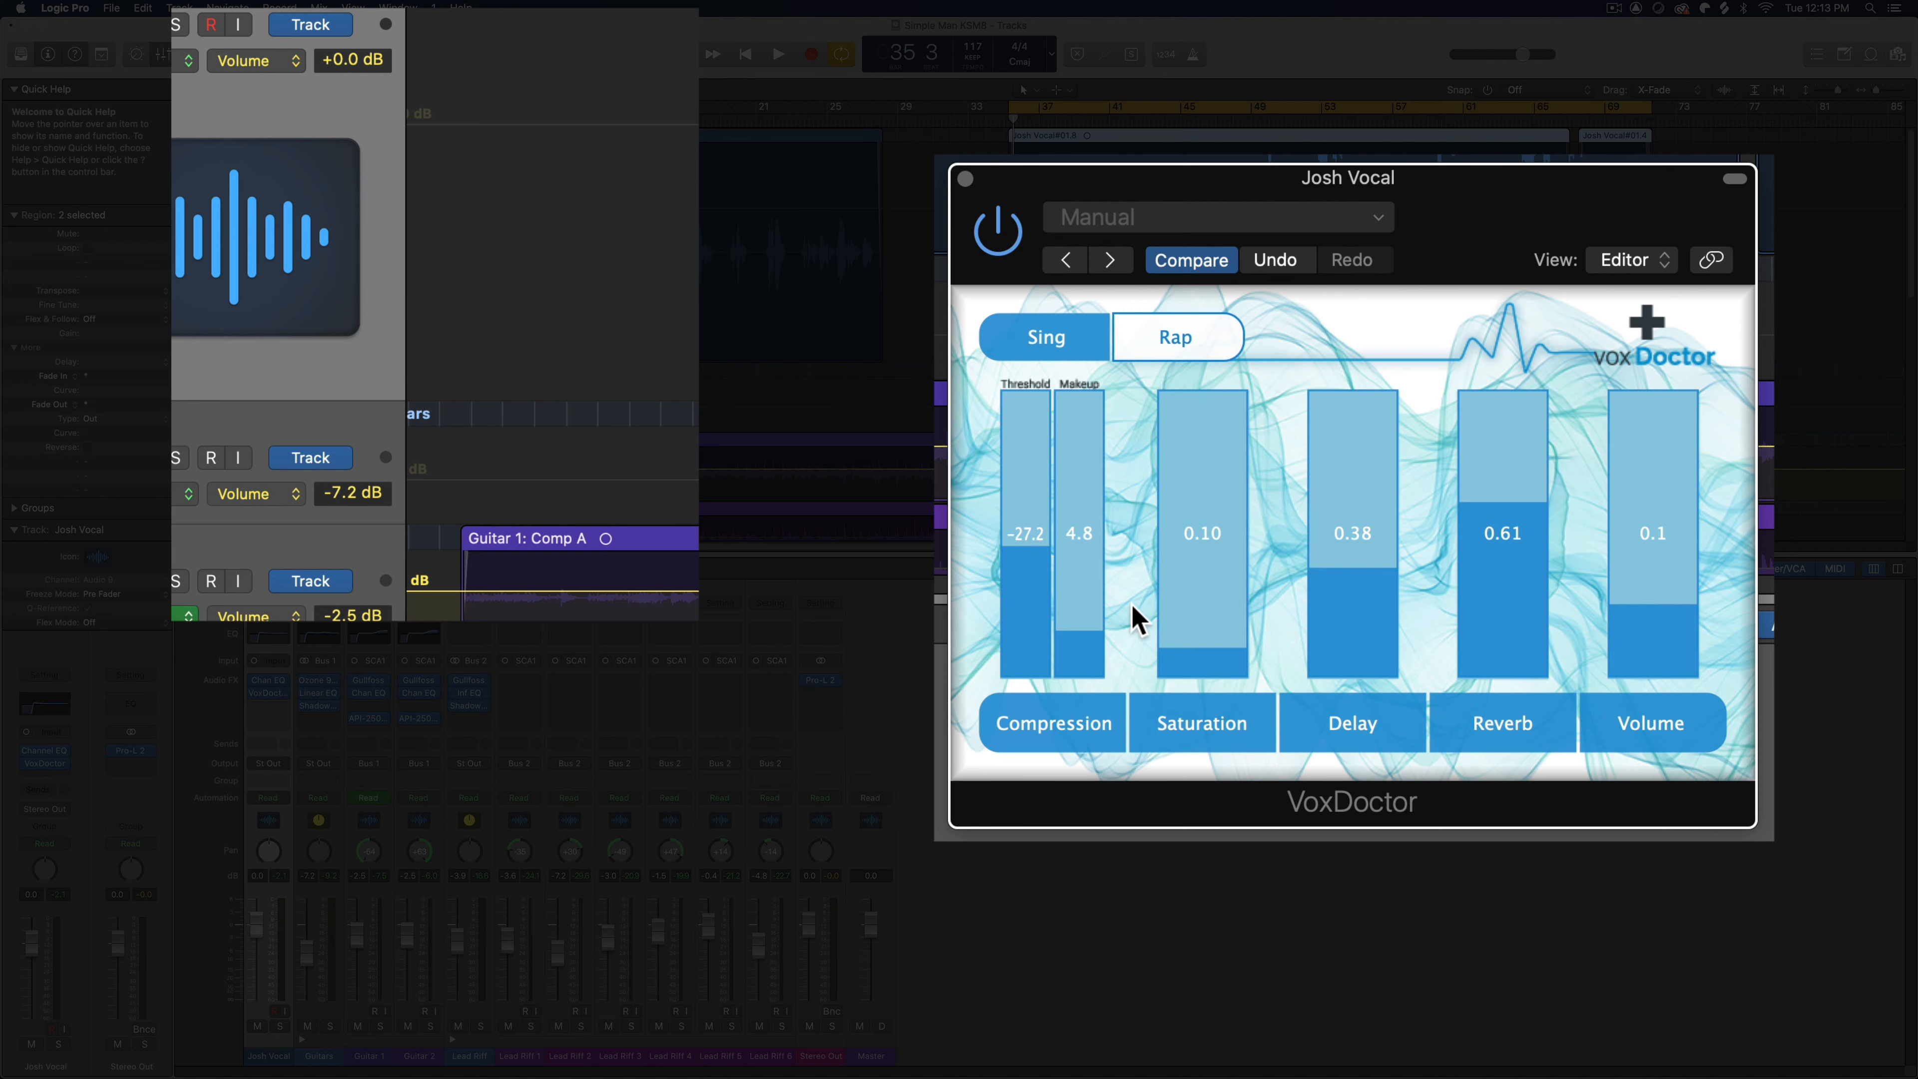